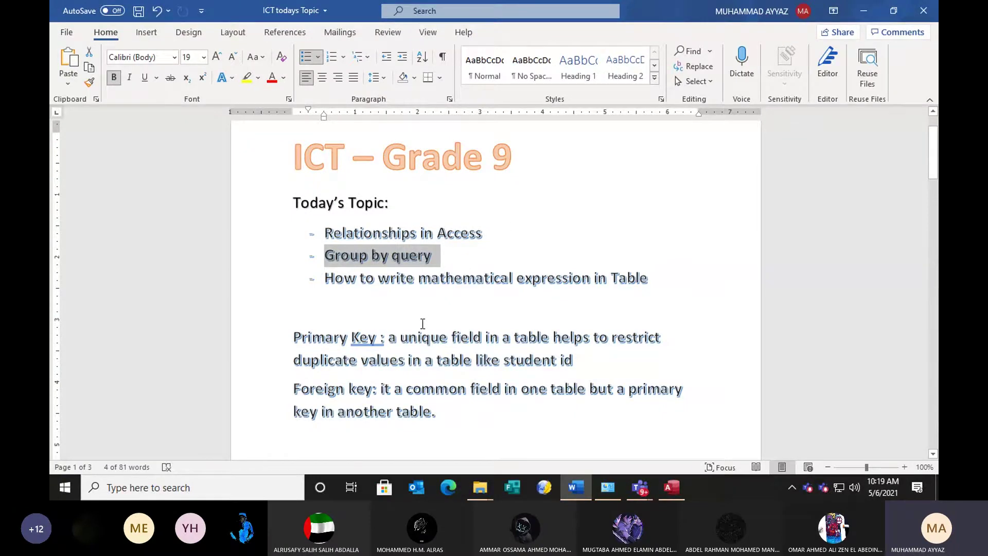
# Switch to the grade9 database in Access and open the Cars table.
pyautogui.click(672, 487)
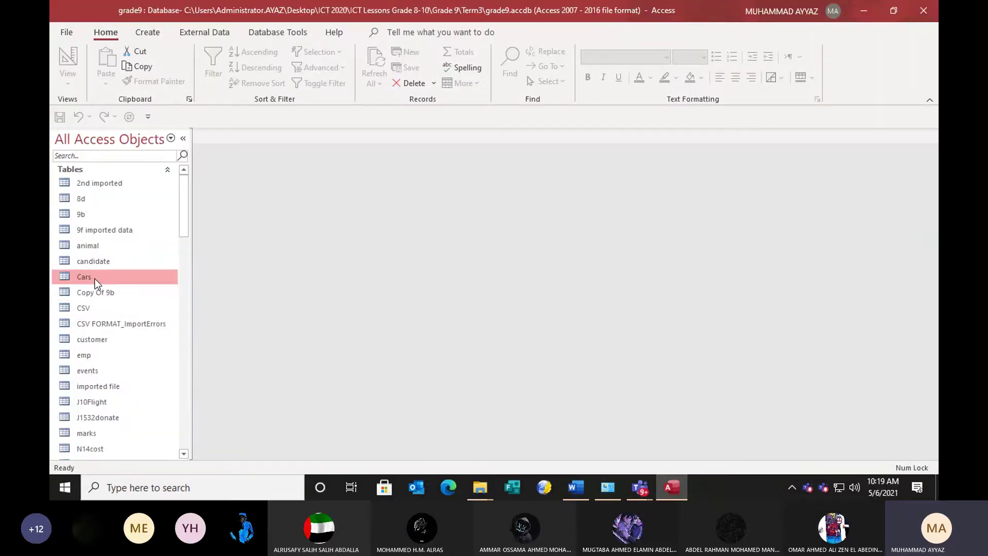
pyautogui.doubleClick(95, 278)
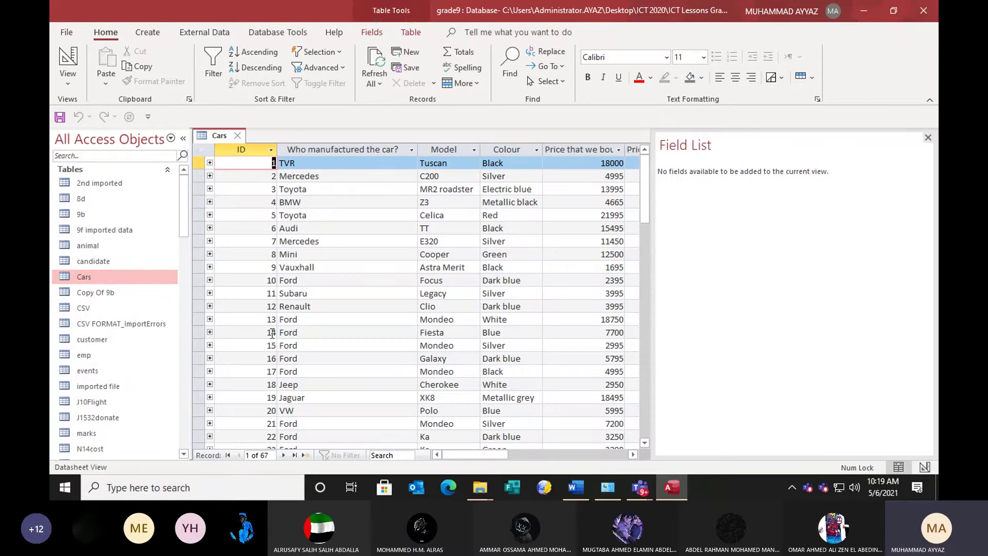
# Start a new query in design view with the Cars table as its source and close the open Cars datasheet.
pyautogui.click(148, 34)
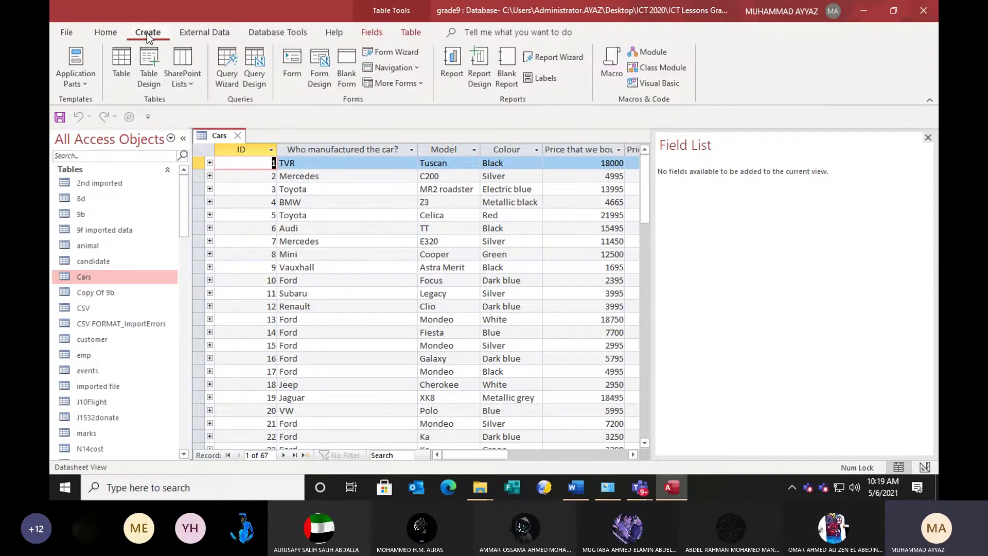
pyautogui.click(250, 84)
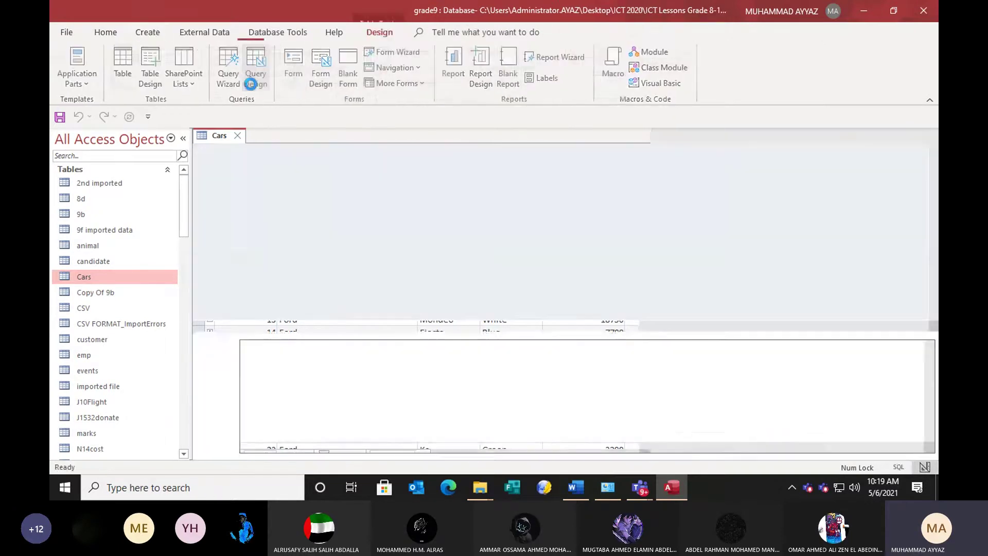
pyautogui.click(237, 137)
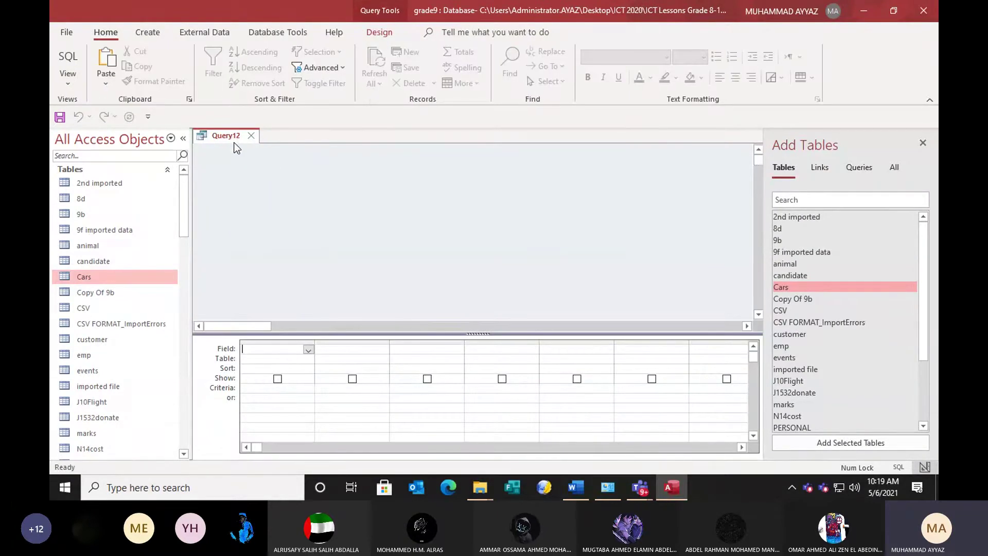
pyautogui.click(792, 289)
pyautogui.doubleClick(793, 289)
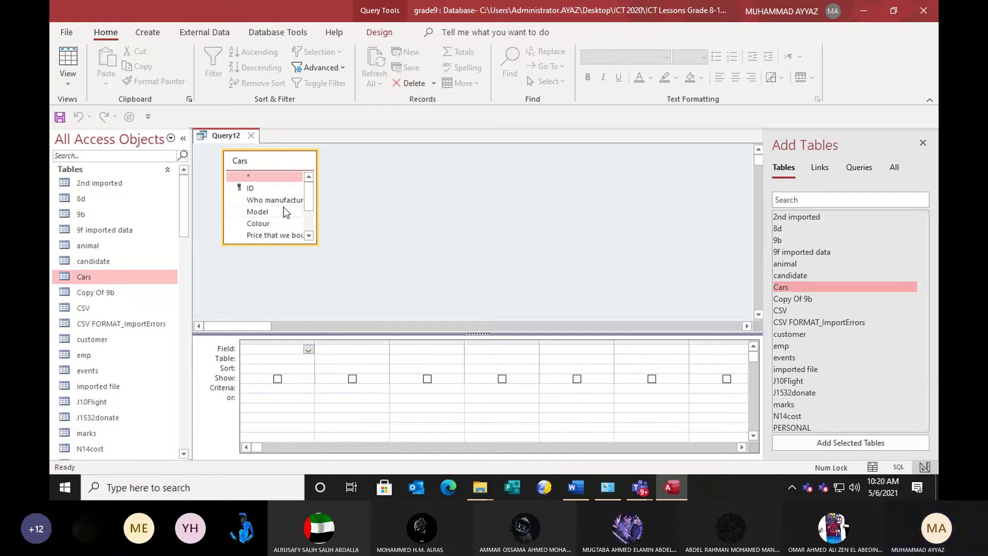
# Widen the Cars field list and add the "Who manufactured the car?" field to the query grid twice, then dismiss the table picker.
pyautogui.moveTo(314, 203); pyautogui.dragTo(411, 203)
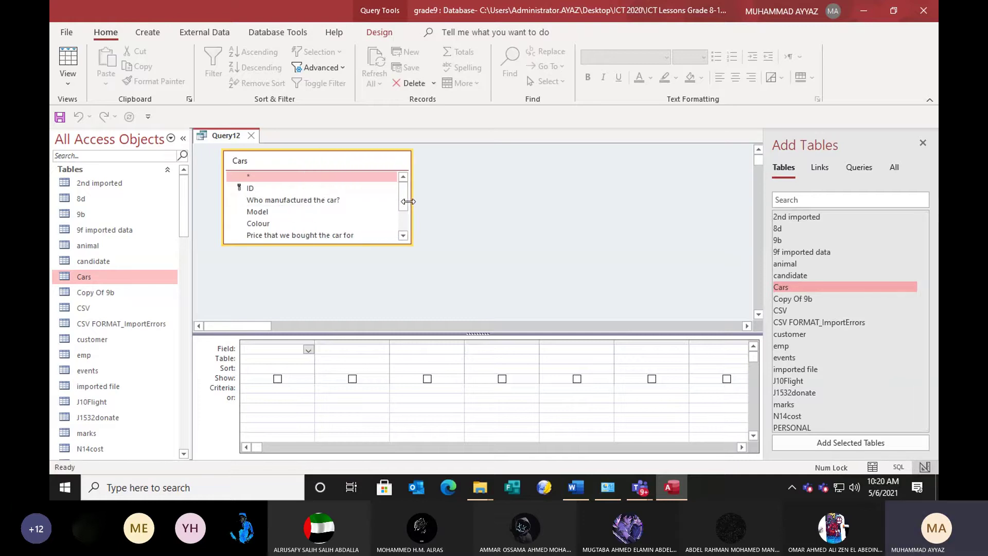
pyautogui.doubleClick(319, 199)
pyautogui.doubleClick(317, 199)
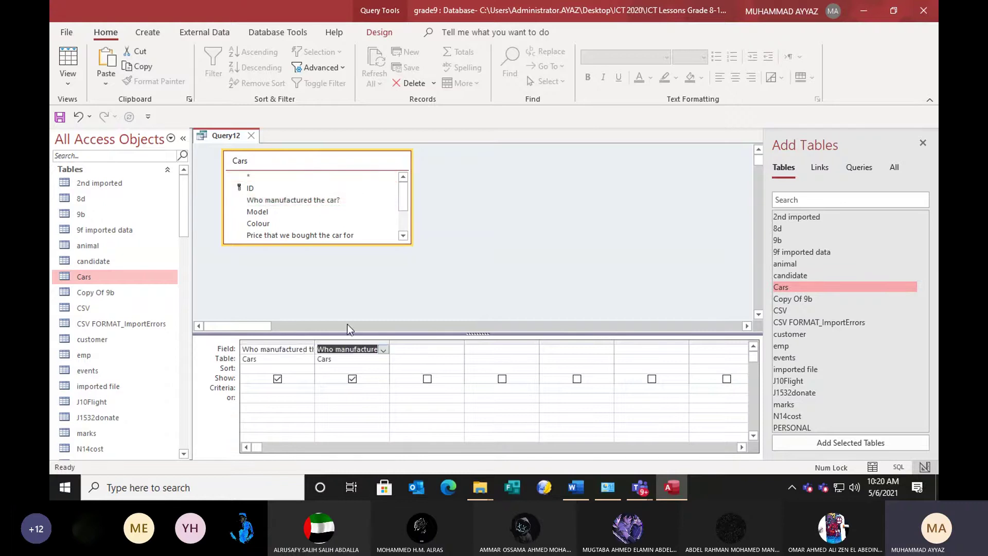
pyautogui.click(680, 189)
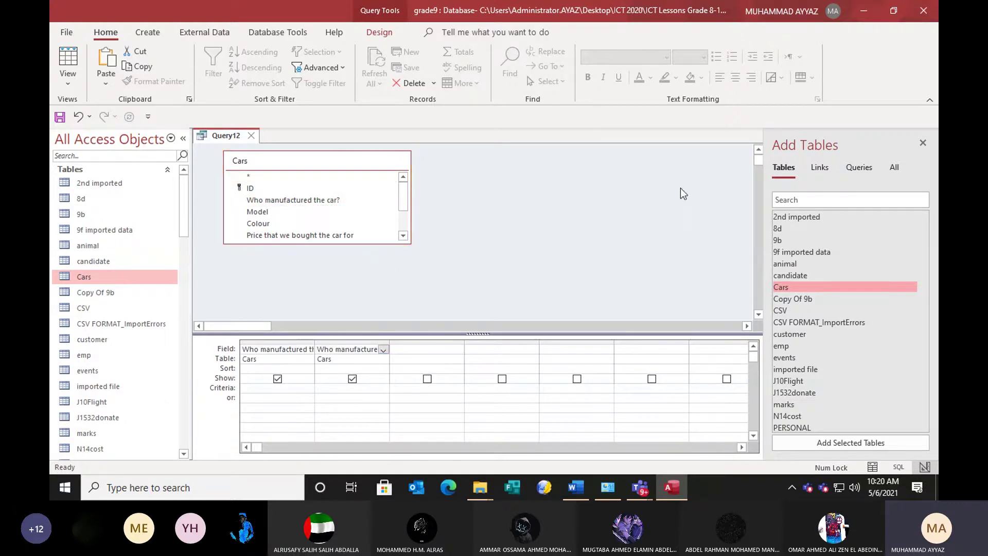
pyautogui.click(459, 268)
pyautogui.click(923, 143)
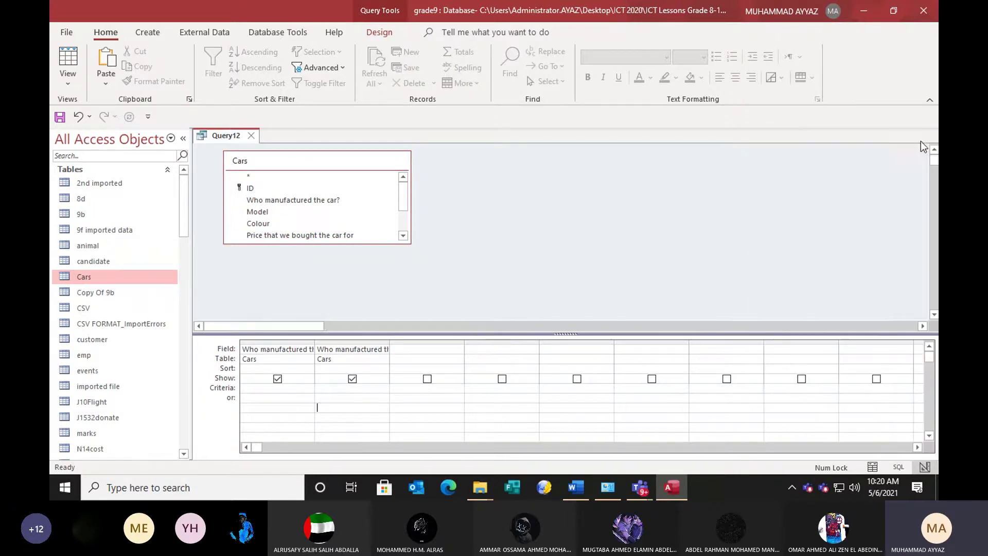
# Save the new query under the name Query12.
pyautogui.click(269, 34)
pyautogui.scroll(3, 102, 39)
pyautogui.rightClick(219, 137)
pyautogui.click(252, 142)
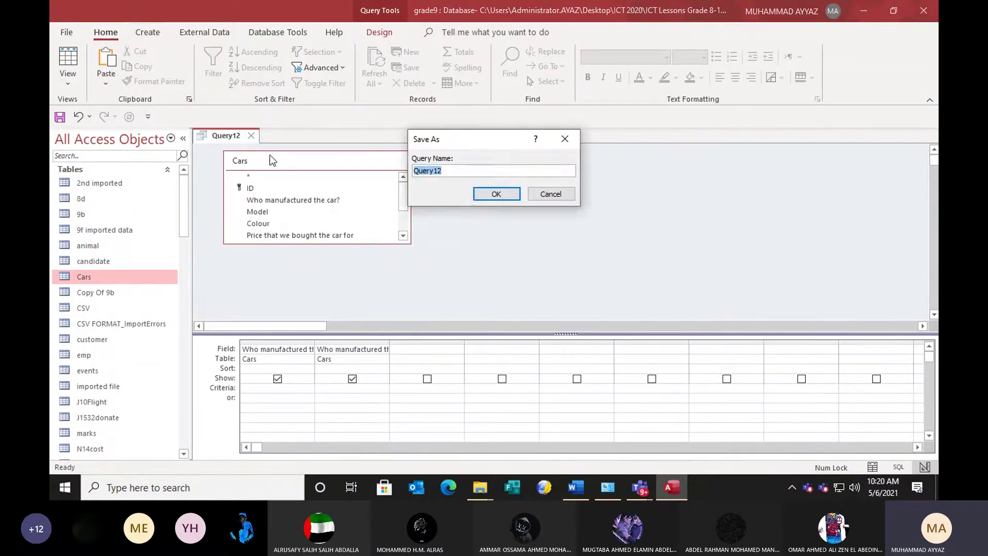
pyautogui.click(497, 194)
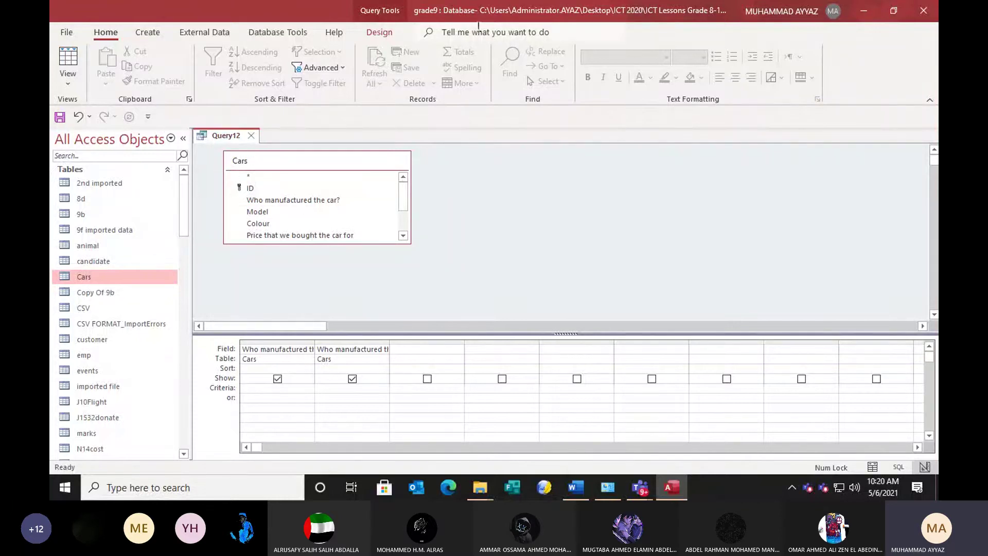
# Show the Total row in the Query12 design grid.
pyautogui.click(264, 31)
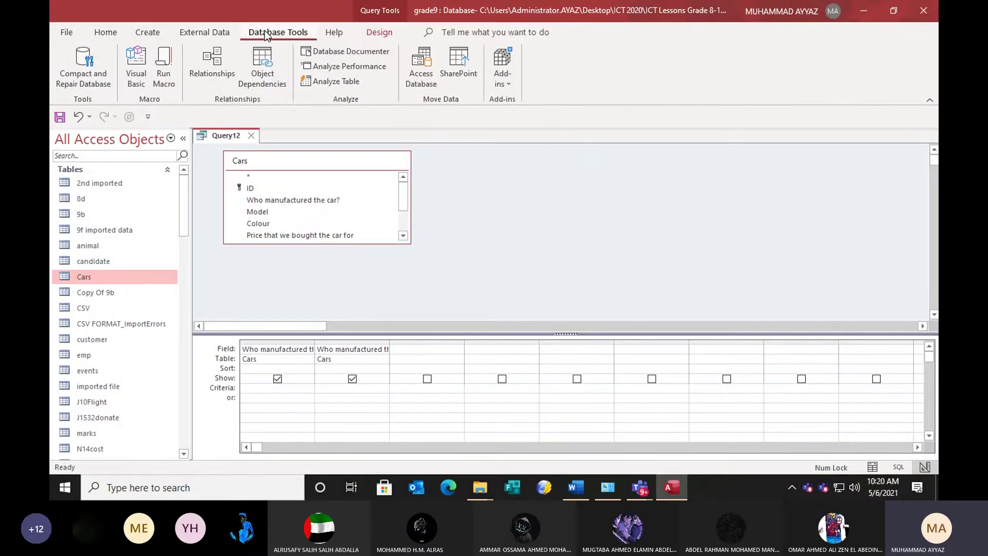
pyautogui.click(115, 32)
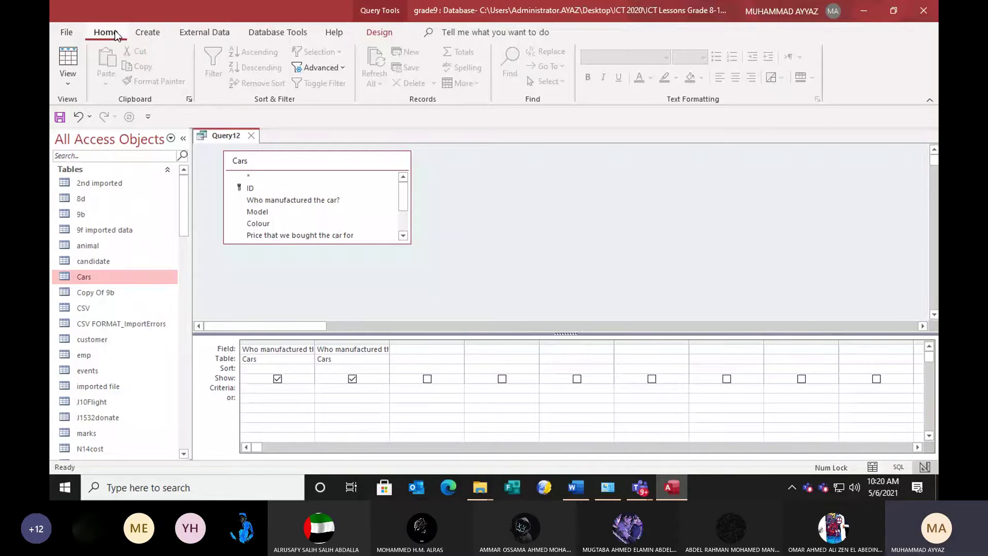
pyautogui.rightClick(373, 369)
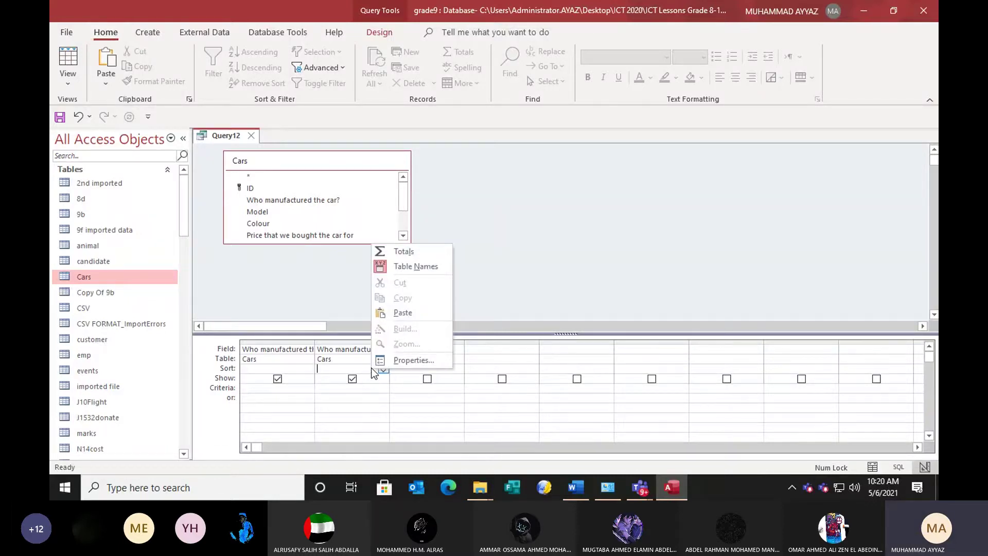
pyautogui.click(388, 251)
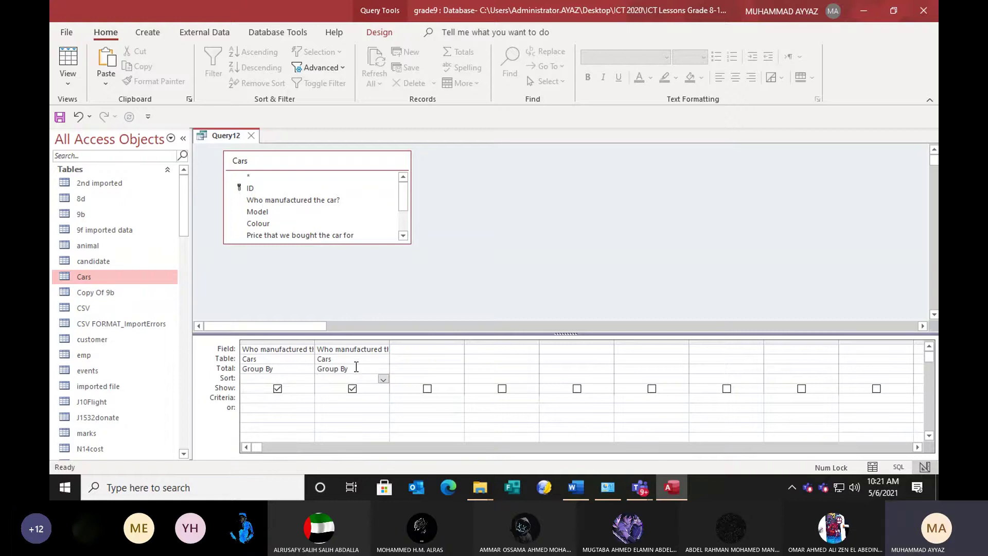
# Set the second manufacturer column's total to Count, keeping the first on Group By, and run the query.
pyautogui.click(279, 369)
pyautogui.click(382, 370)
pyautogui.click(383, 369)
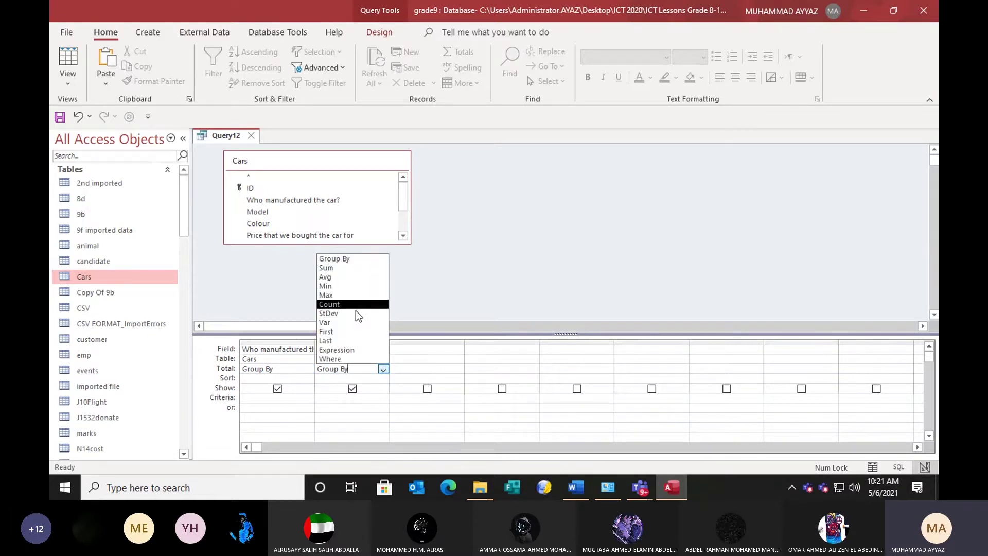
pyautogui.click(337, 304)
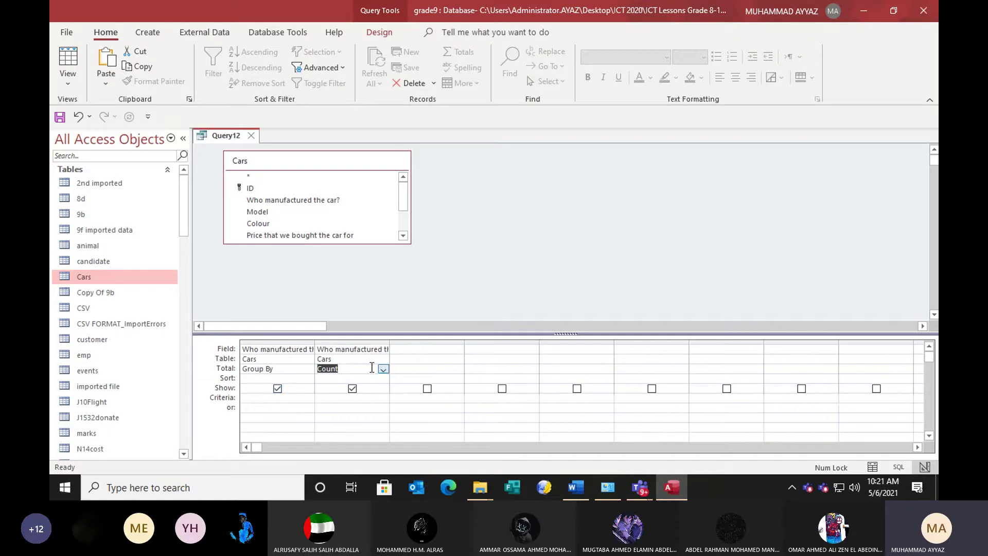
pyautogui.click(452, 258)
pyautogui.click(379, 31)
pyautogui.click(94, 63)
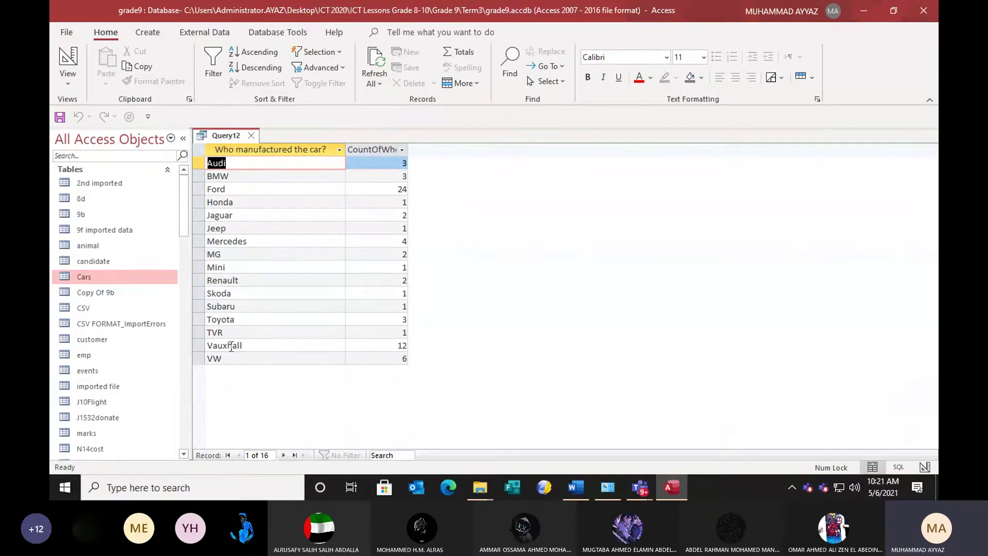
# Save the manufacturer count query and close it.
pyautogui.rightClick(227, 135)
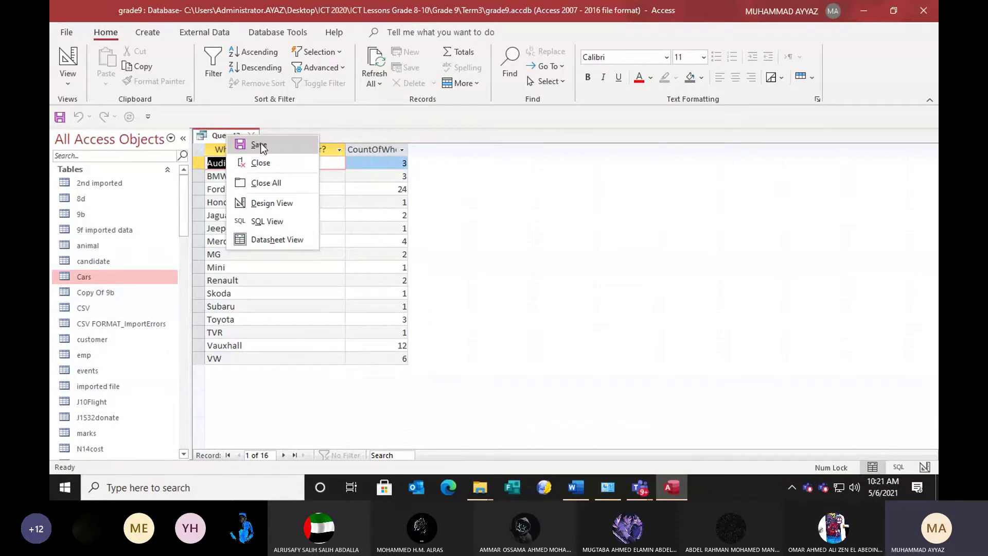
pyautogui.click(261, 146)
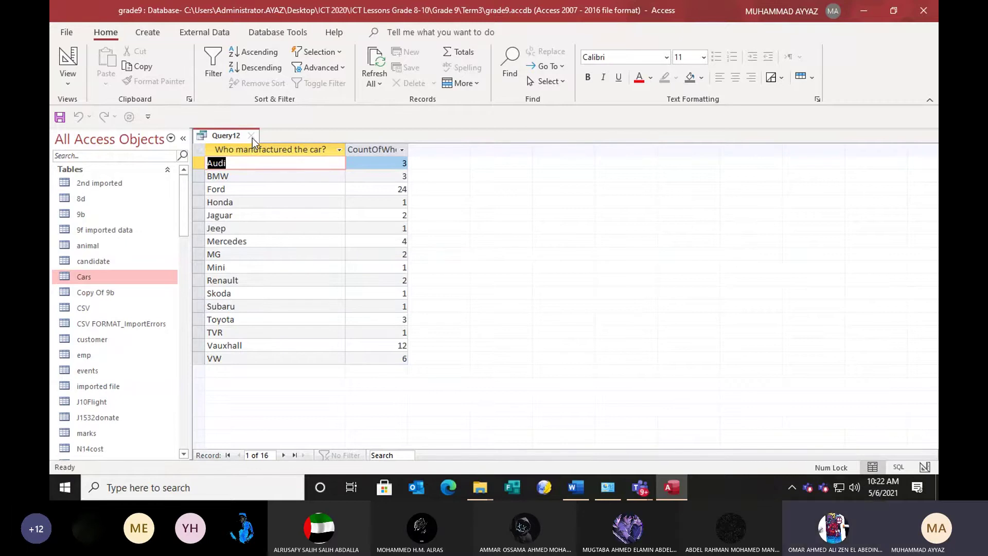
pyautogui.click(250, 136)
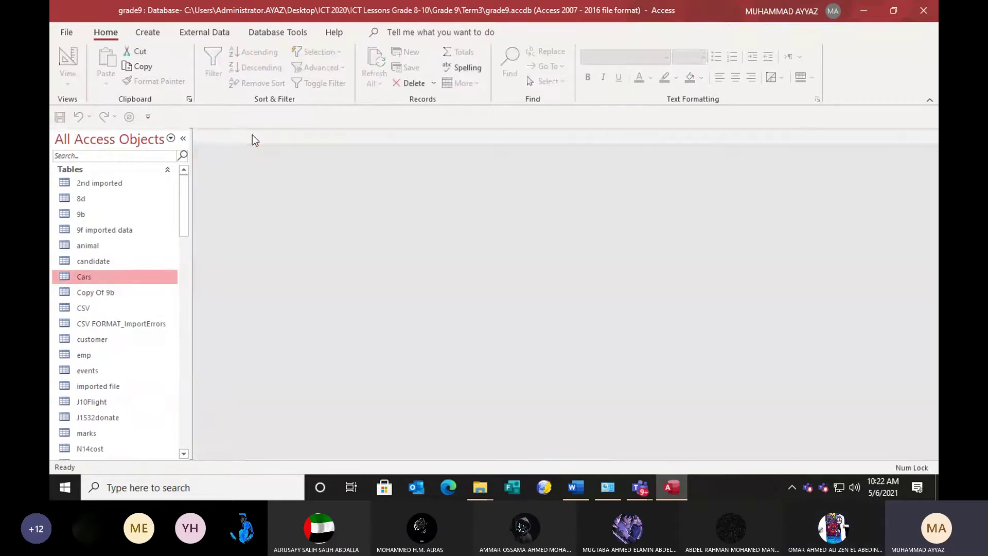
# Create another query in design view and add the Cars table to it.
pyautogui.click(148, 32)
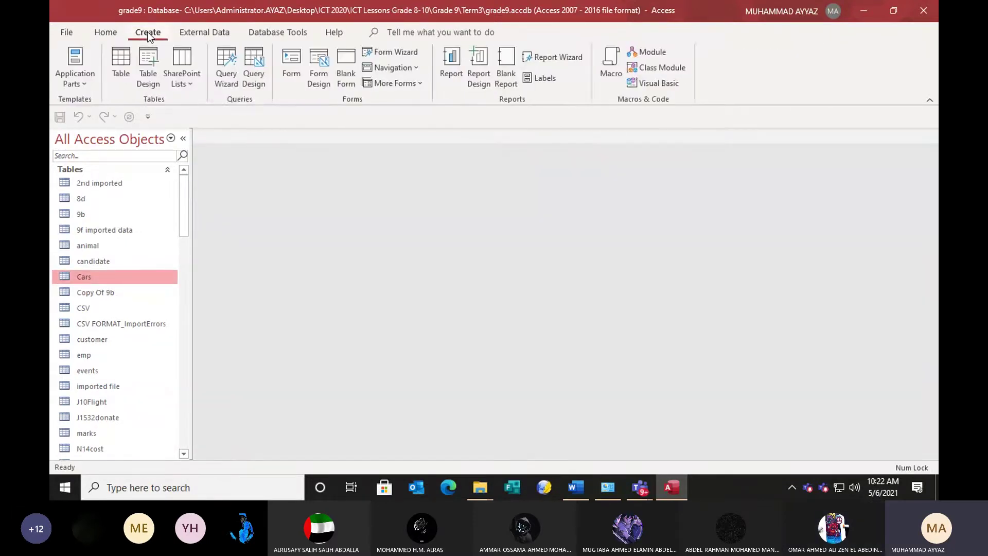
pyautogui.click(254, 66)
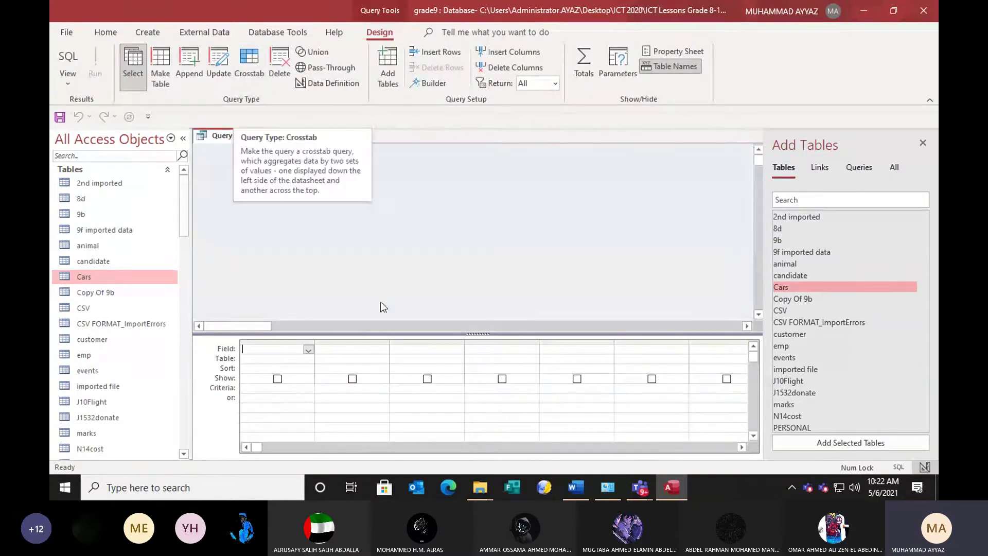
pyautogui.doubleClick(788, 289)
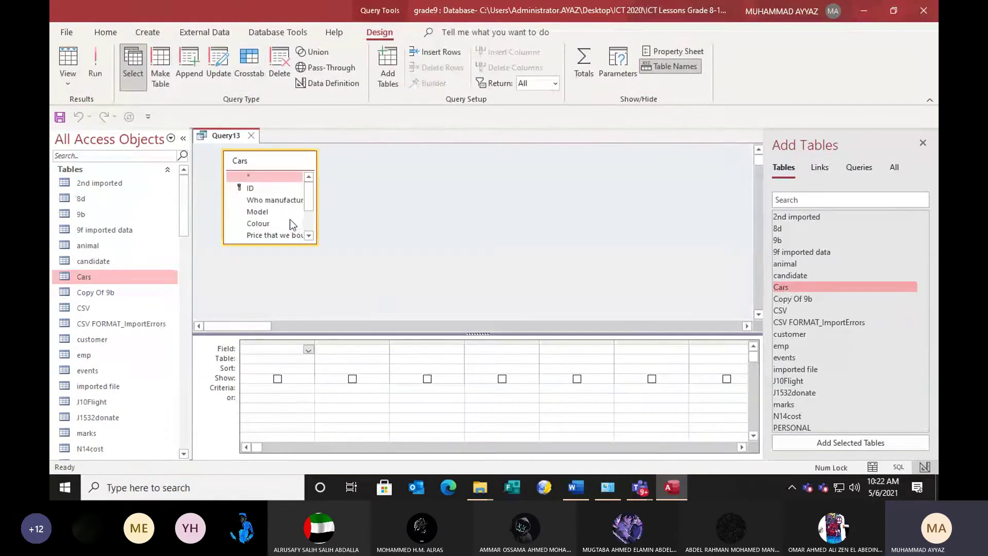
# Add the Colour field to the query grid twice, removing the mistakenly added Model field.
pyautogui.doubleClick(258, 212)
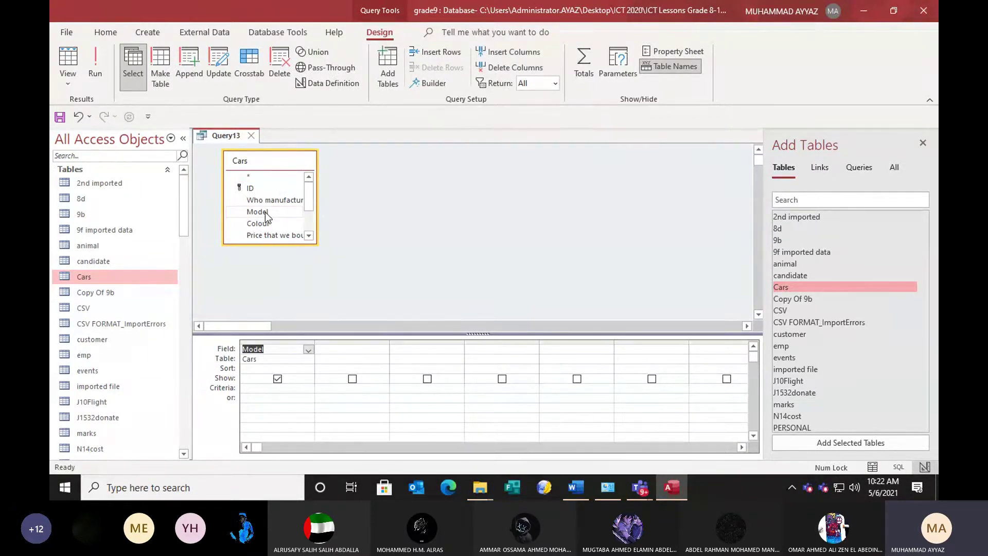
pyautogui.press('Delete')
pyautogui.doubleClick(262, 225)
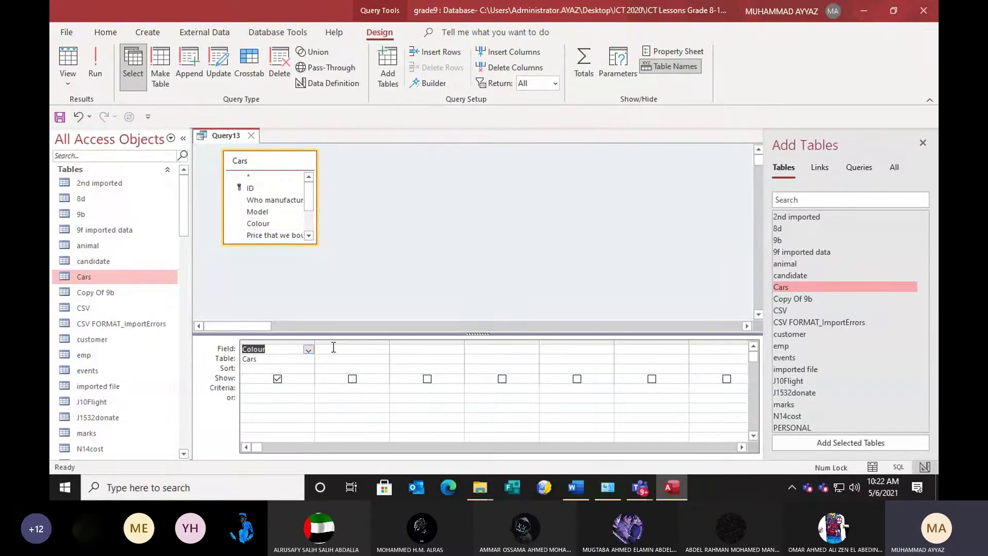
pyautogui.doubleClick(260, 227)
# Group the query by Colour with a Count total on the second Colour column, and run it.
pyautogui.click(586, 73)
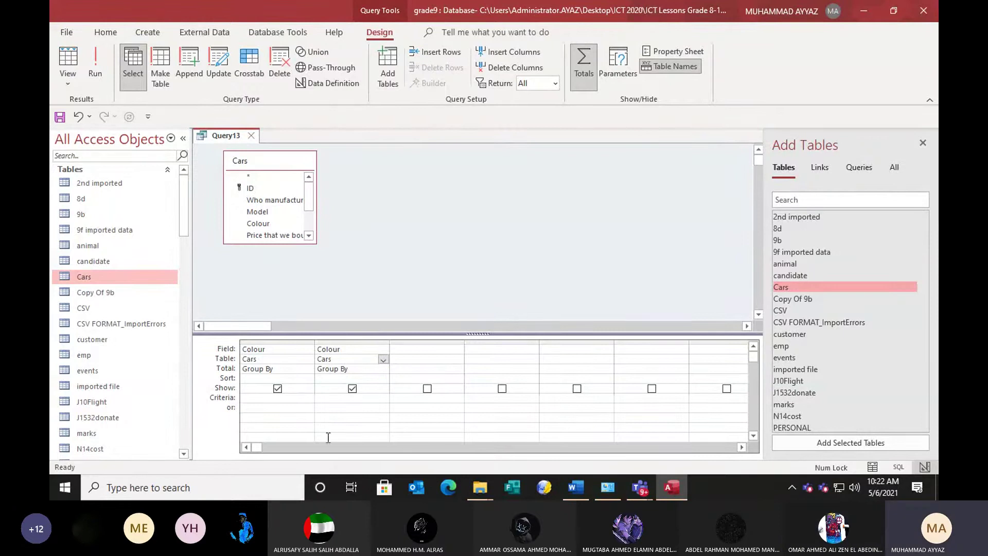
pyautogui.click(382, 371)
pyautogui.click(384, 370)
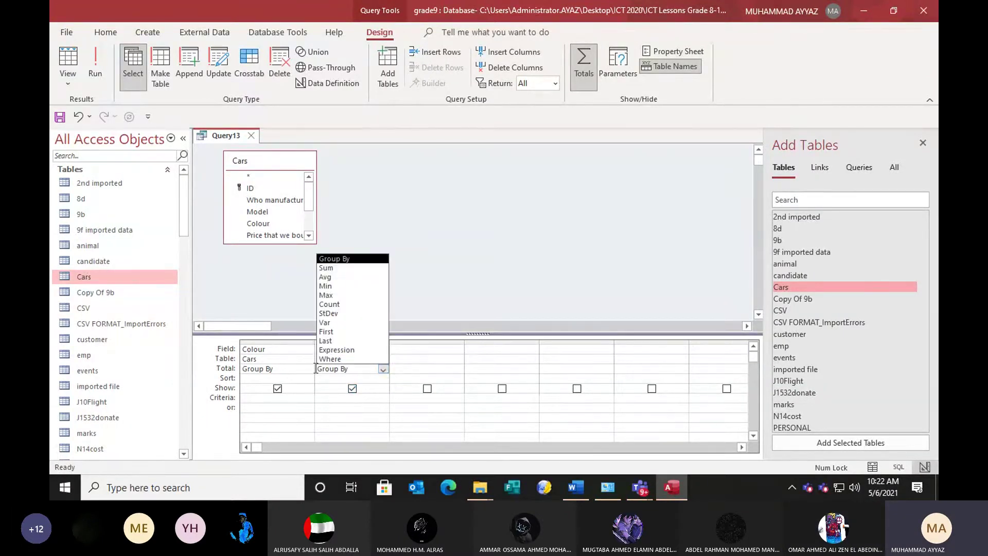
pyautogui.click(335, 305)
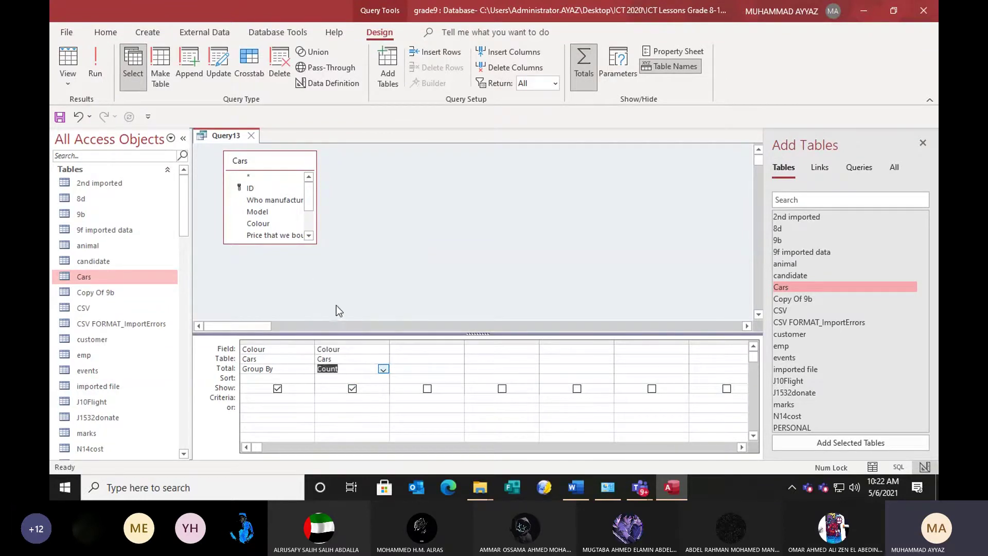
pyautogui.click(100, 69)
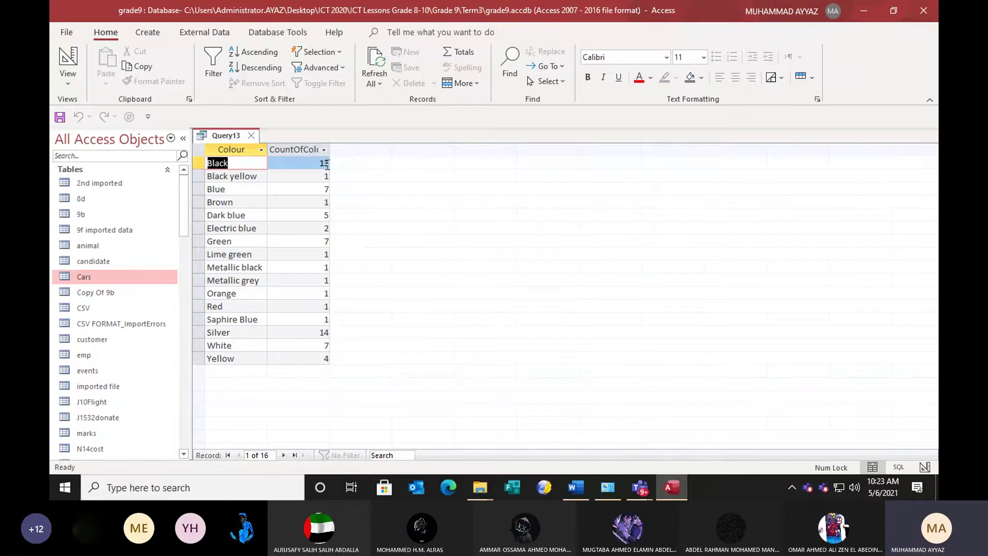
# Open the Cars table to examine its colour records, and return to the colour count query's results.
pyautogui.doubleClick(117, 269)
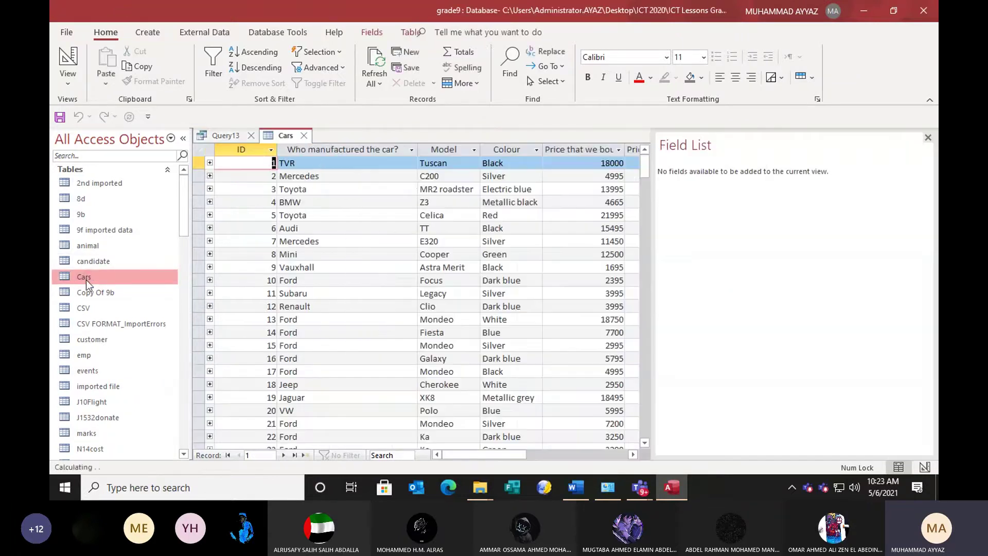
pyautogui.scroll(-13, 403, 234)
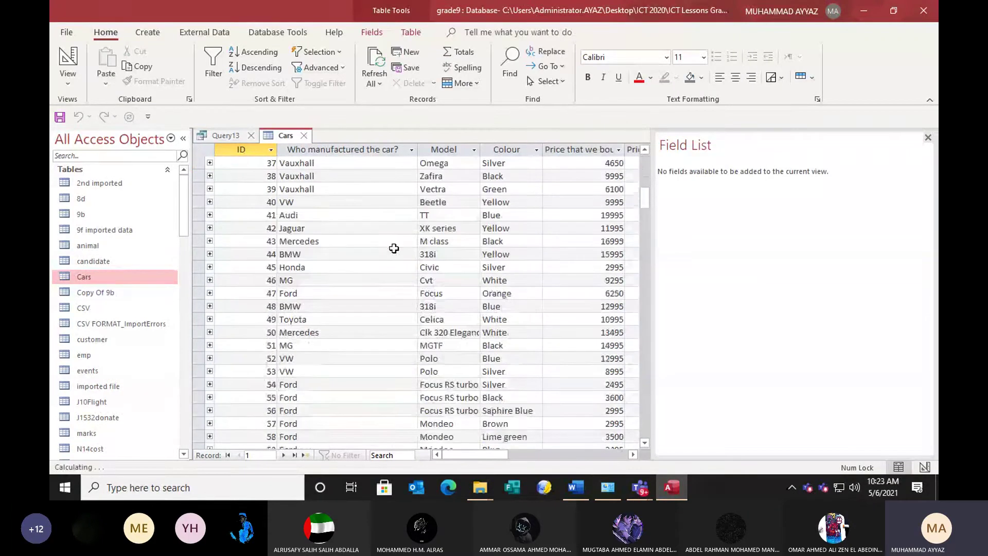
pyautogui.scroll(1, 390, 248)
pyautogui.scroll(12, 360, 257)
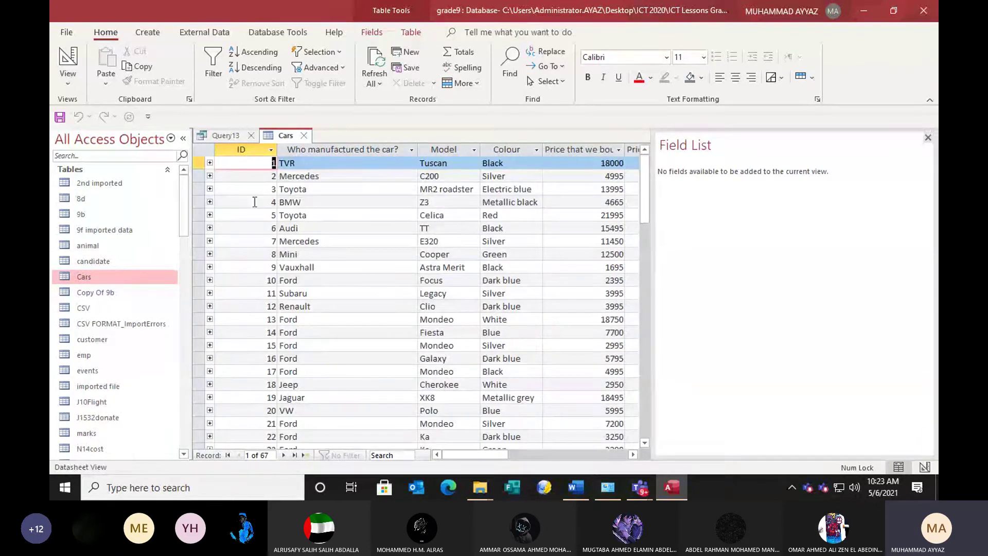
pyautogui.click(226, 137)
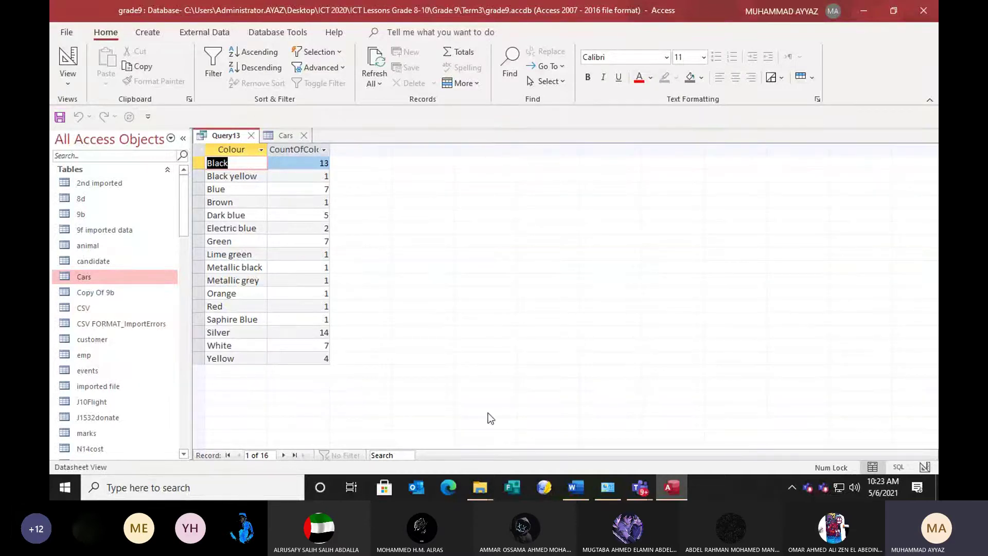
# Close the Cars table and the colour count query, discarding the query's design changes.
pyautogui.click(303, 136)
pyautogui.click(251, 136)
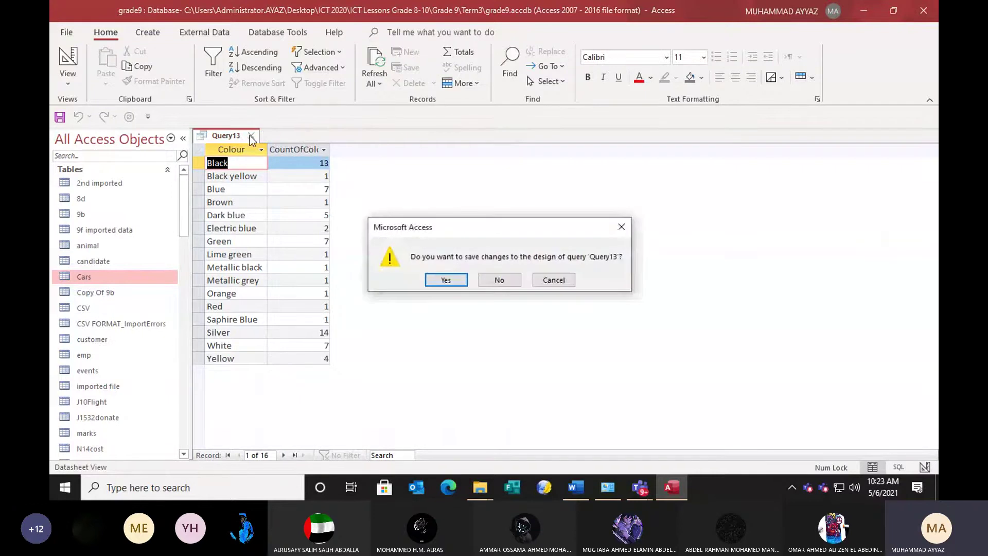
pyautogui.click(499, 281)
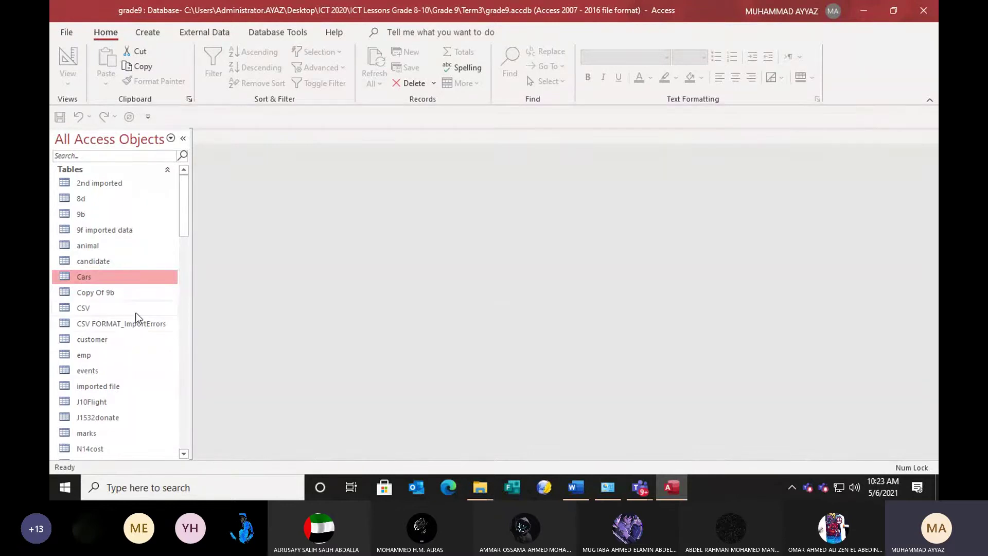
# Find and open the marks table to examine its three term mark fields, and close it again.
pyautogui.scroll(-1, 127, 269)
pyautogui.scroll(-1, 129, 273)
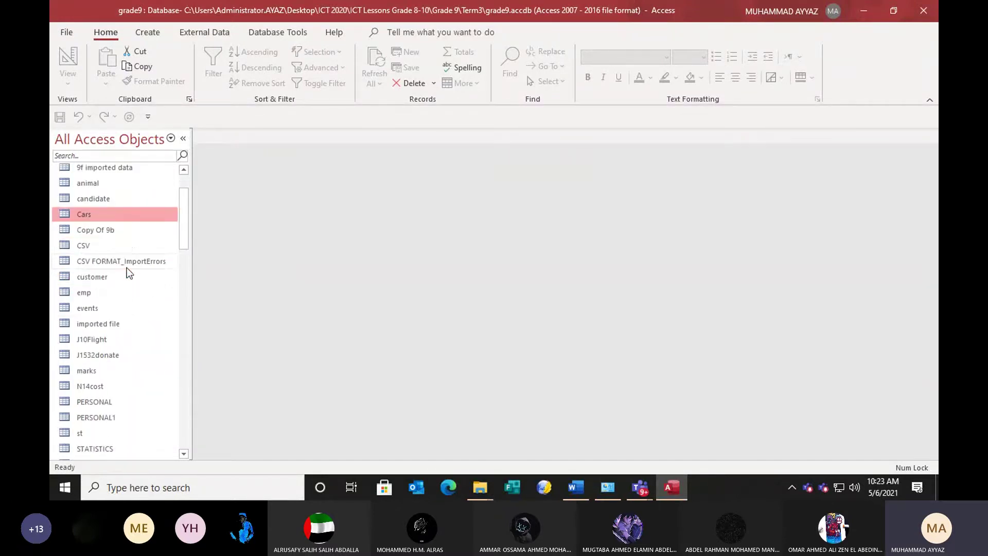
pyautogui.scroll(-3, 127, 267)
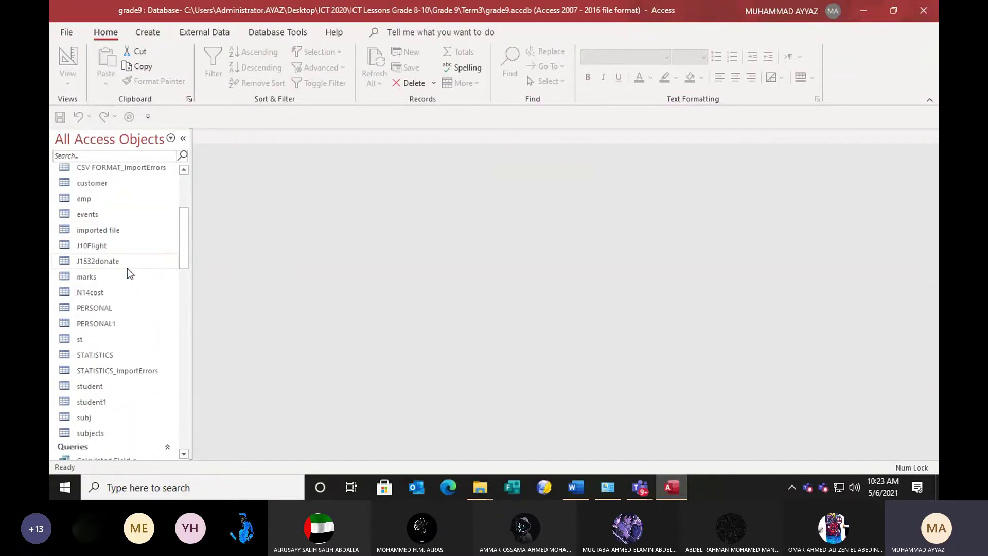
pyautogui.scroll(-1, 127, 267)
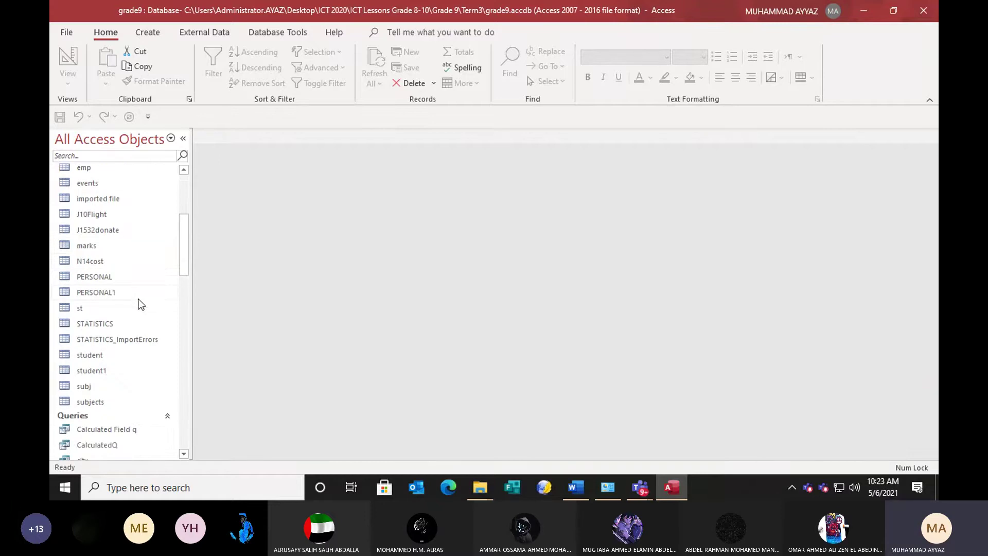
pyautogui.scroll(2, 118, 340)
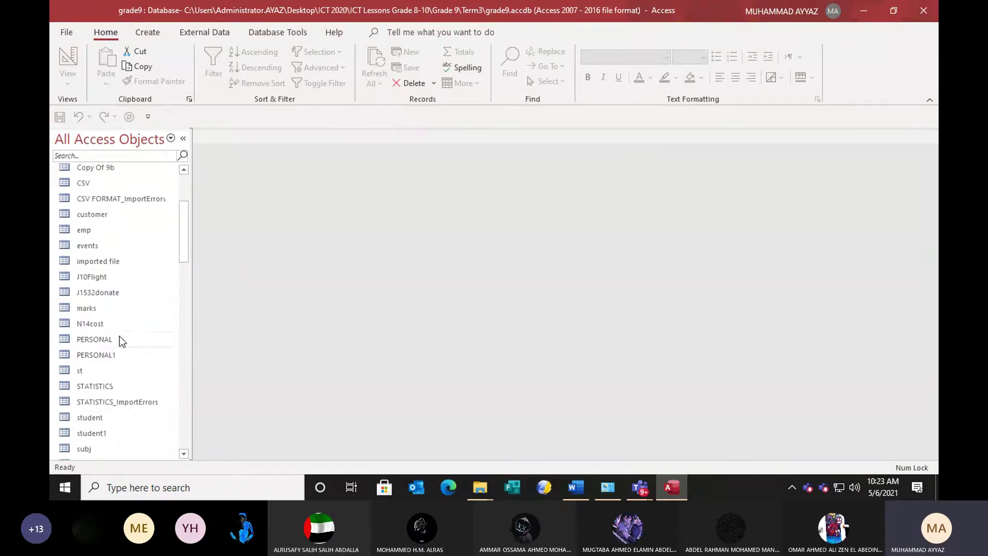
pyautogui.doubleClick(84, 309)
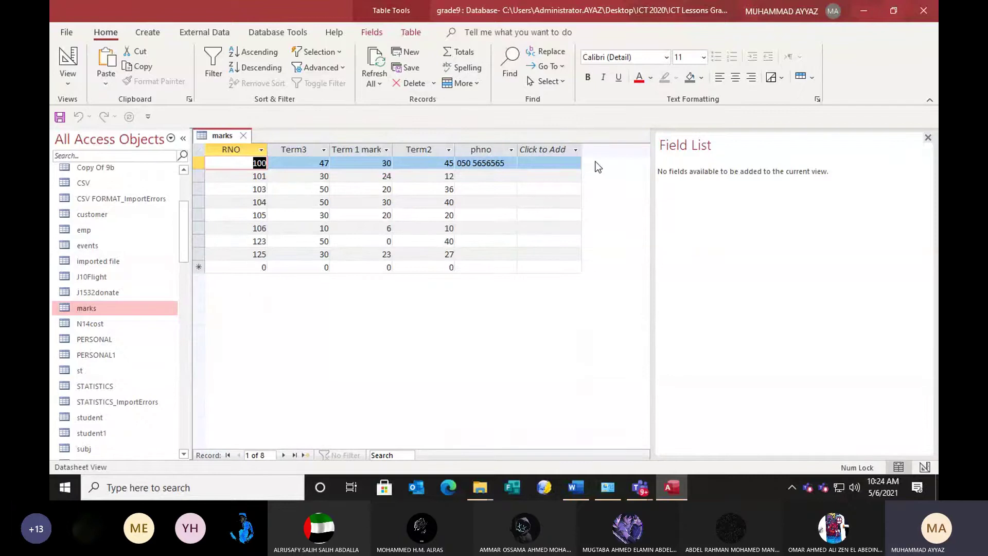
pyautogui.click(928, 137)
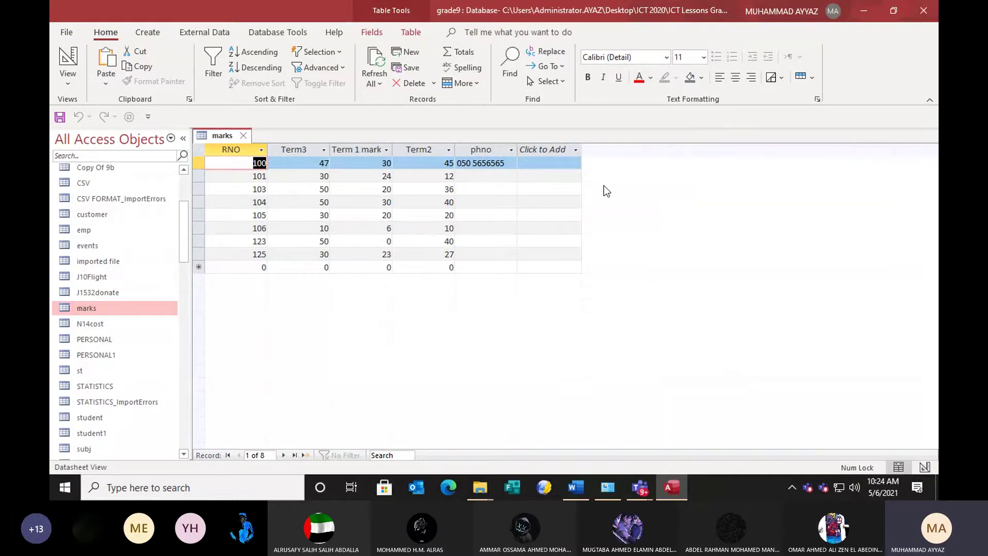
pyautogui.click(316, 164)
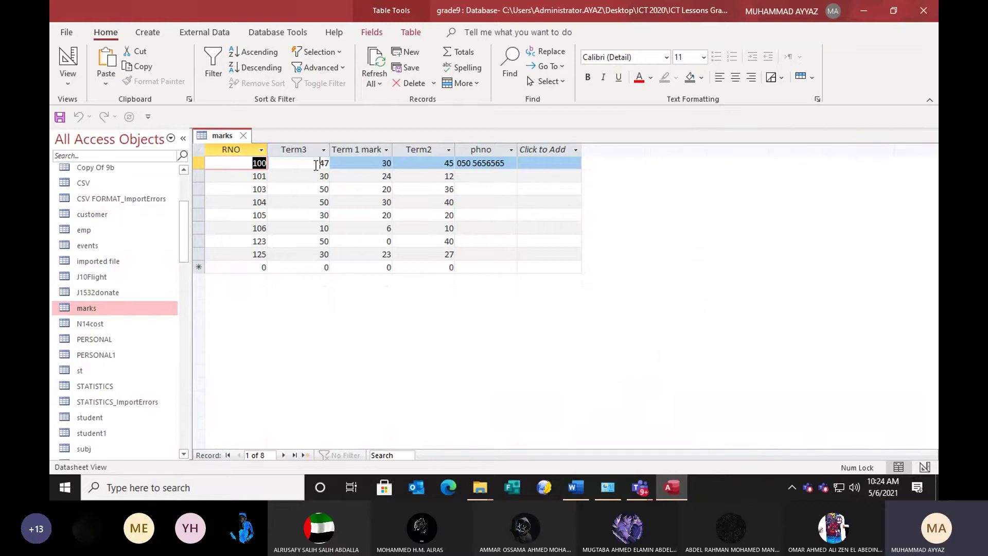
pyautogui.moveTo(316, 164); pyautogui.dragTo(455, 163)
pyautogui.press('Tab')
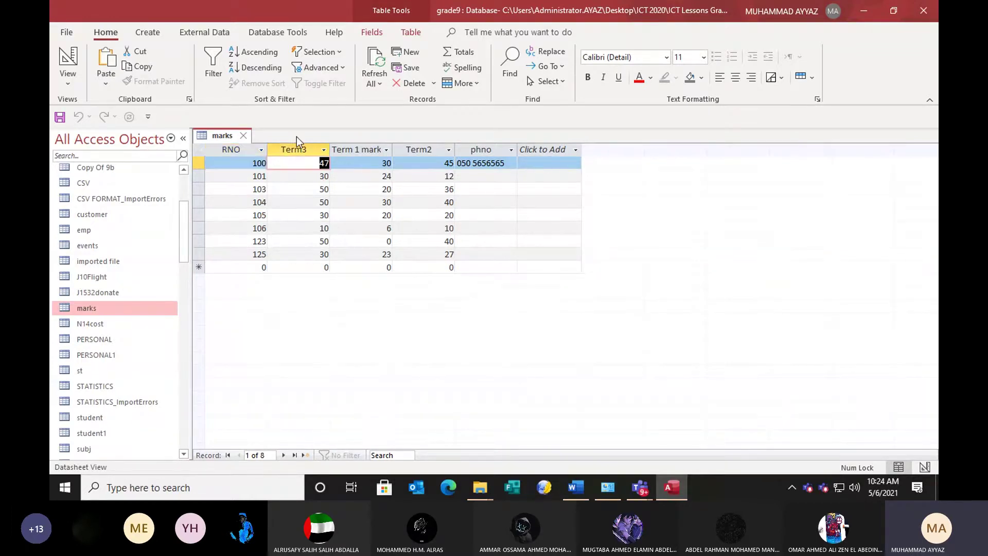
pyautogui.click(243, 135)
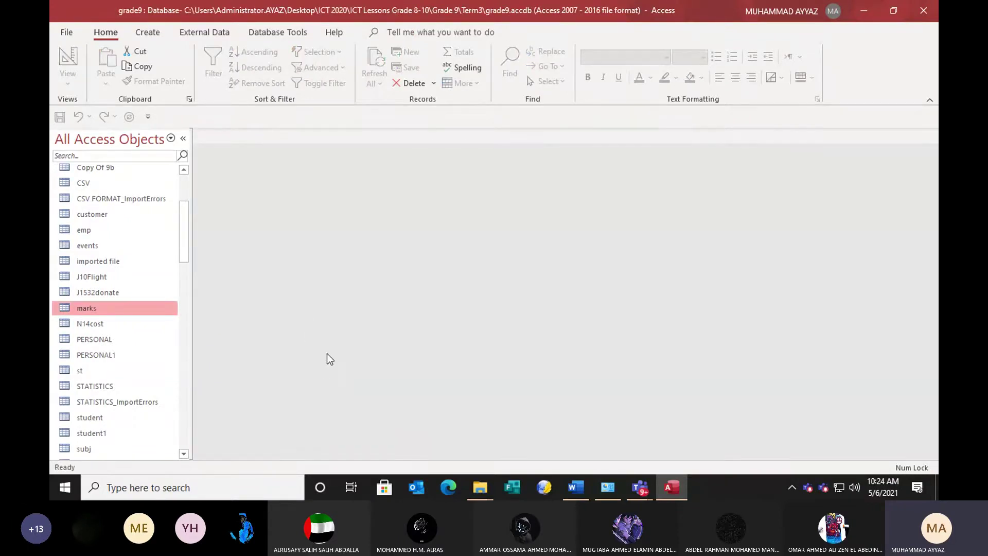
# Create a new query in design view and add the marks table to it.
pyautogui.click(148, 32)
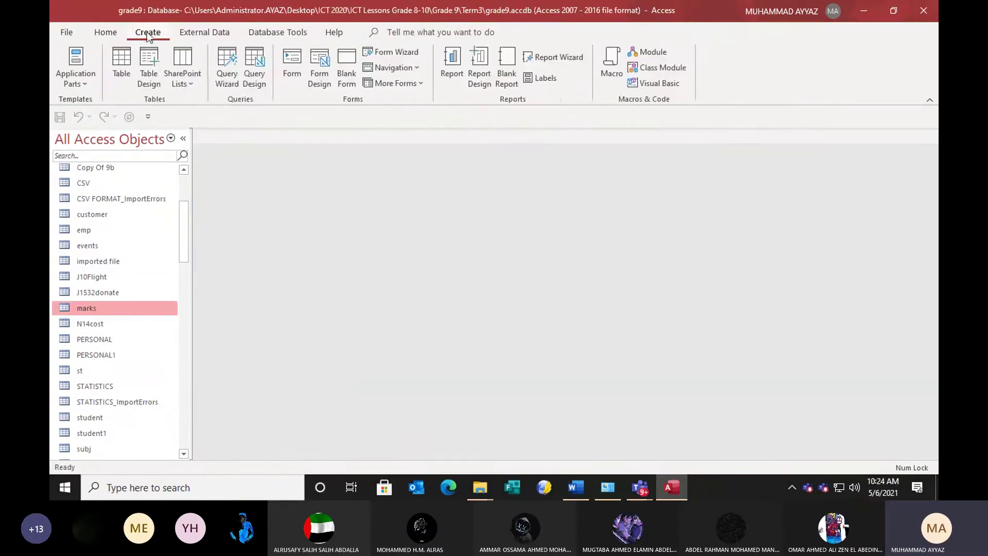
pyautogui.click(248, 87)
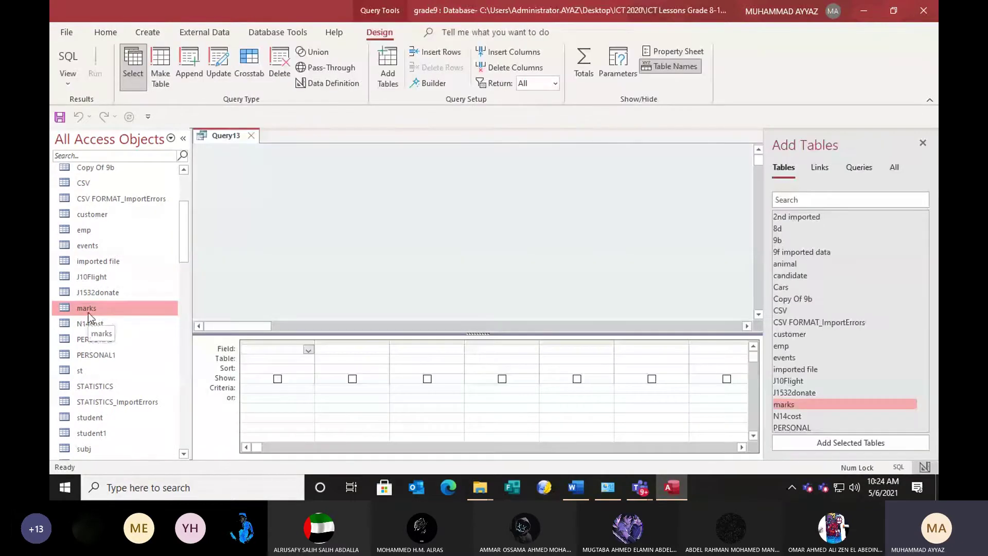
pyautogui.doubleClick(783, 405)
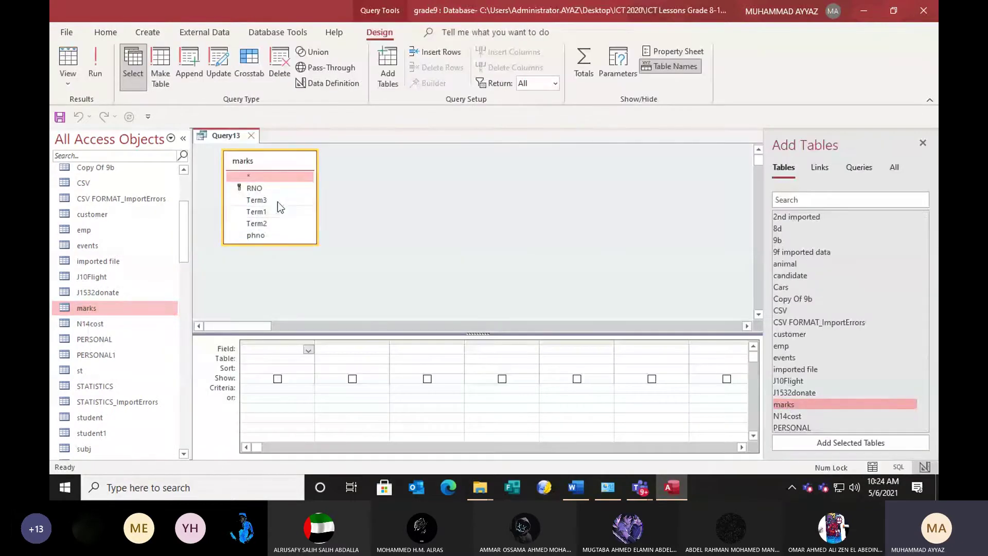
# Add the RNO, Term1, Term2 and Term3 fields to the query grid in that order, clearing the Term3 field added too early.
pyautogui.doubleClick(262, 186)
pyautogui.click(264, 200)
pyautogui.doubleClick(264, 200)
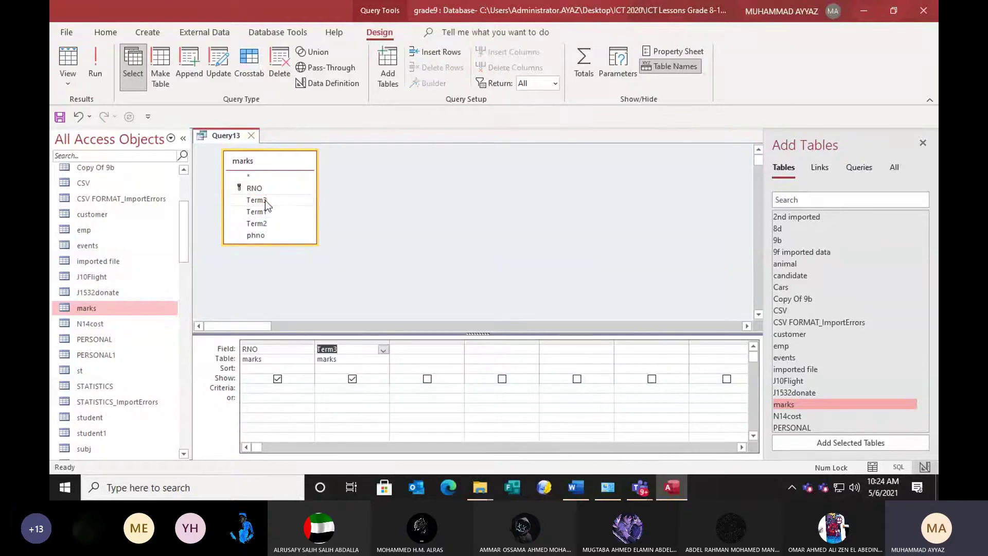
pyautogui.press('Delete')
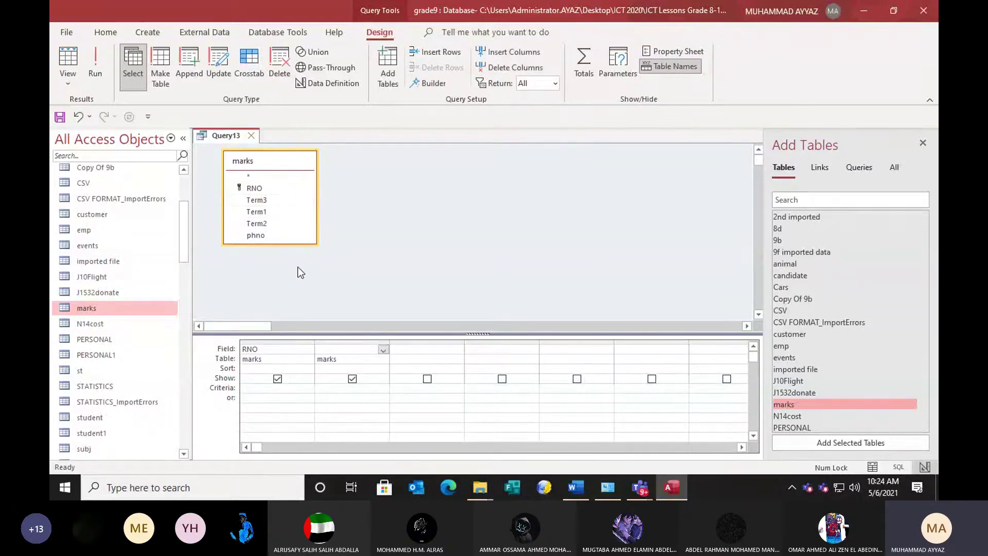
pyautogui.doubleClick(258, 212)
pyautogui.doubleClick(268, 224)
pyautogui.doubleClick(262, 201)
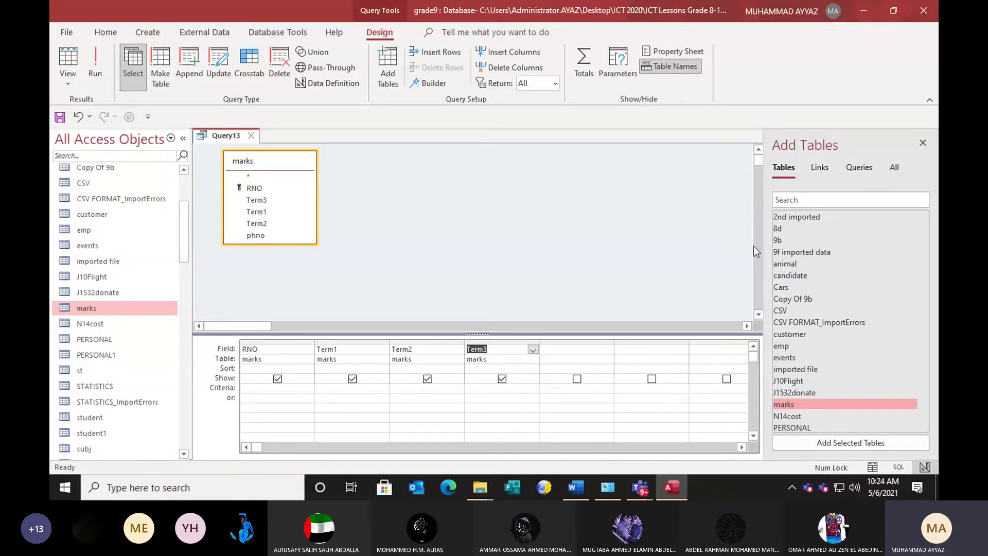
pyautogui.click(923, 142)
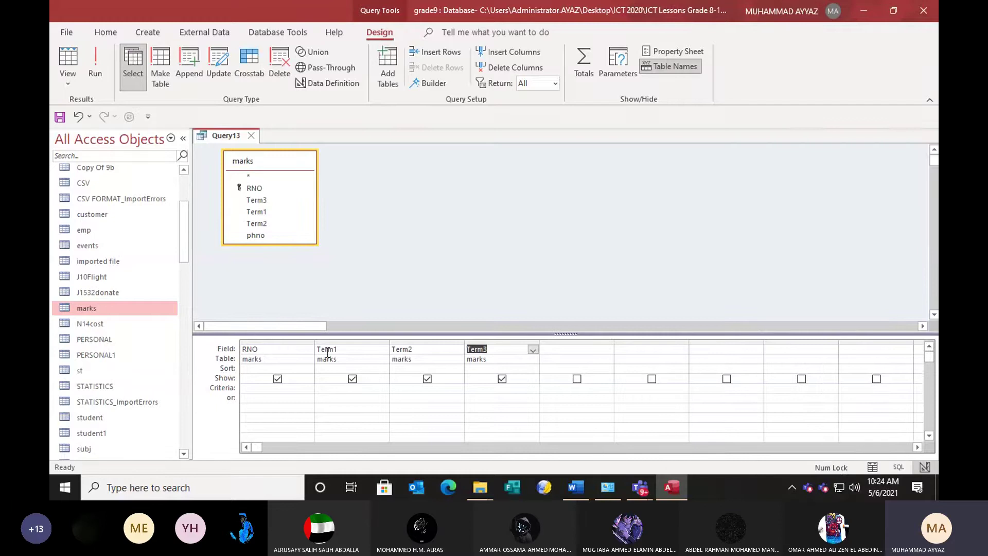
# Reopen the marks table to review one student's term marks, and return to the query design.
pyautogui.click(578, 349)
pyautogui.doubleClick(86, 308)
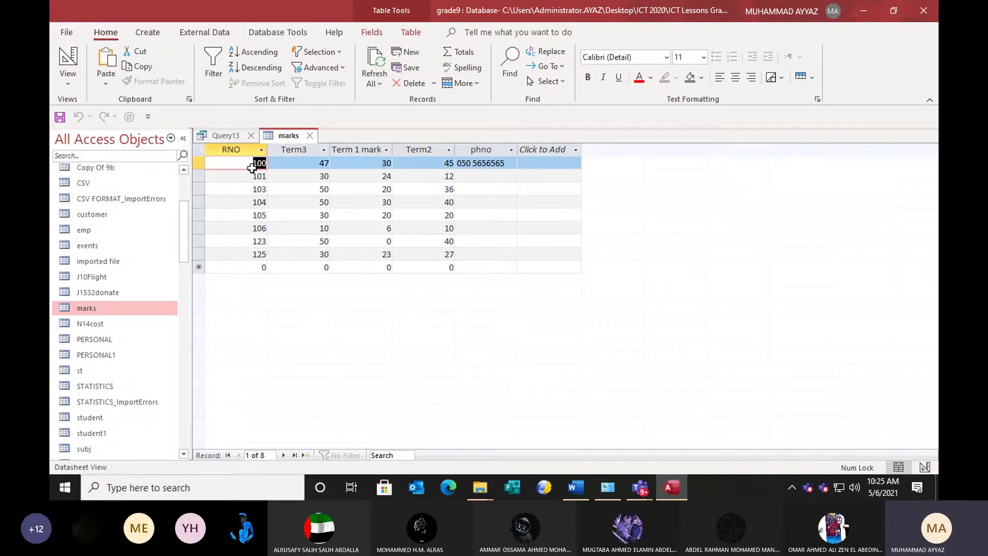
pyautogui.doubleClick(307, 162)
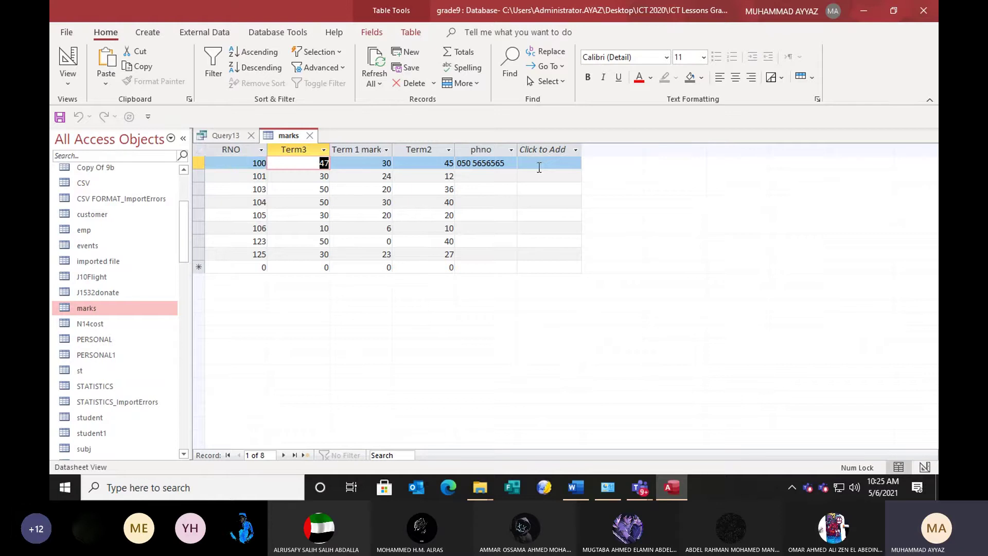
pyautogui.click(227, 135)
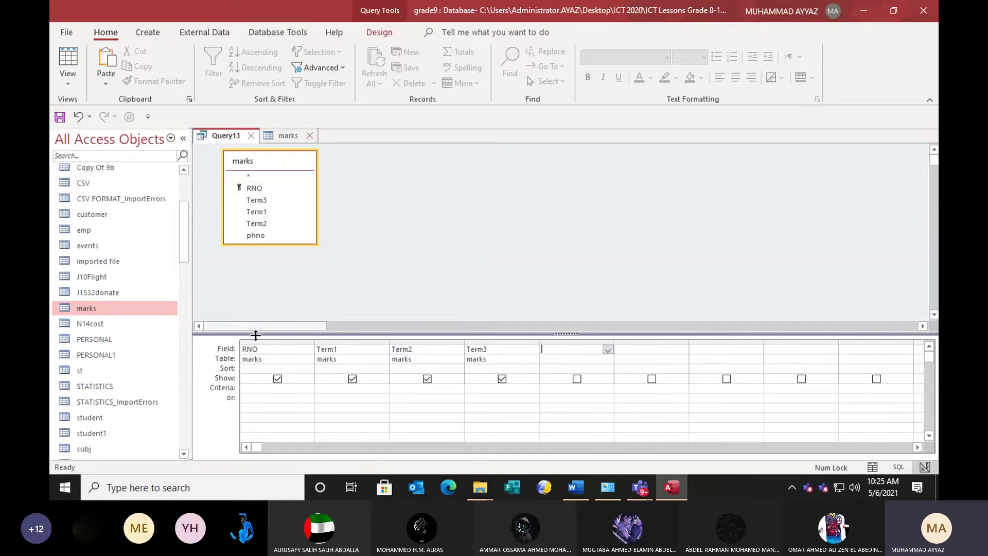
# Open the Expression Builder for the empty column after Term3 and list the marks table's fields from grade9.accdb.
pyautogui.rightClick(555, 348)
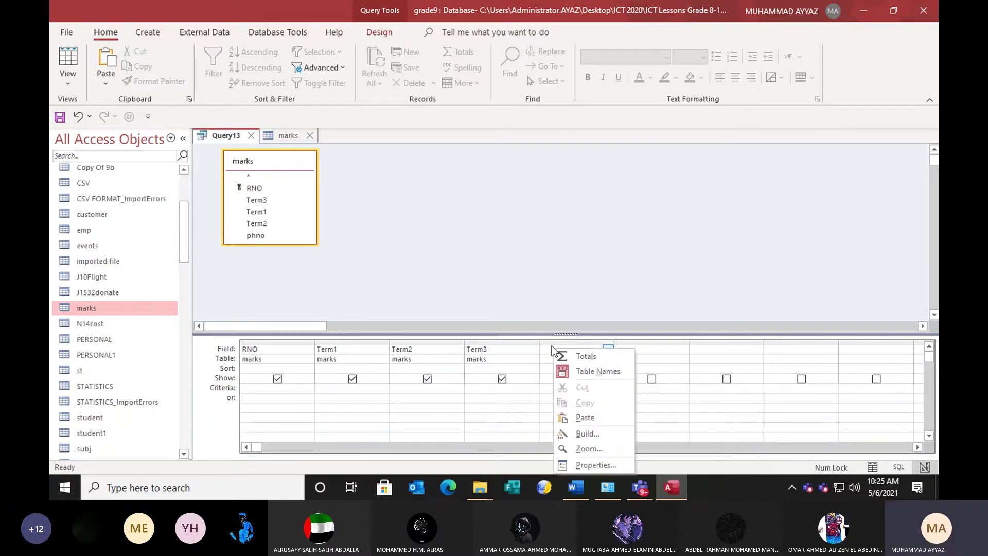
pyautogui.click(579, 434)
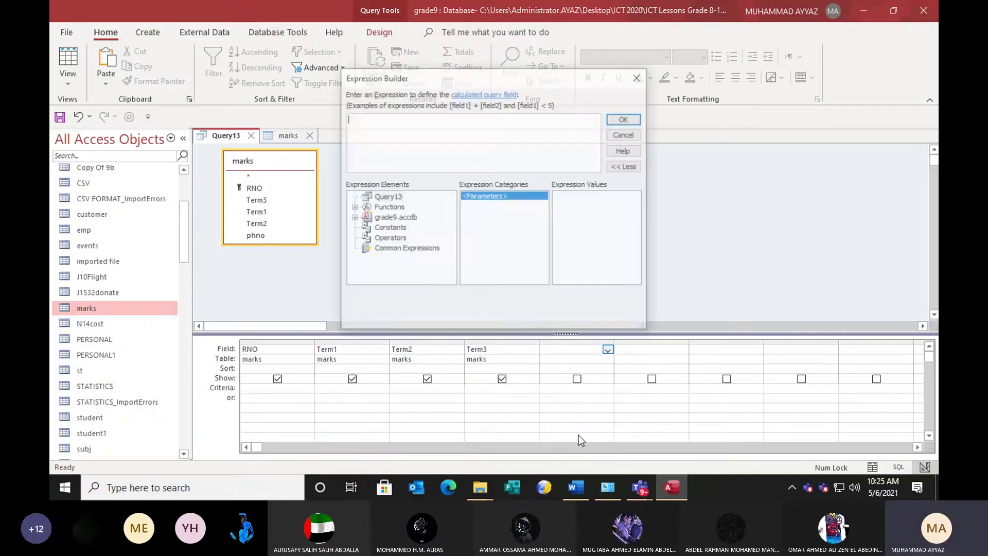
pyautogui.doubleClick(378, 219)
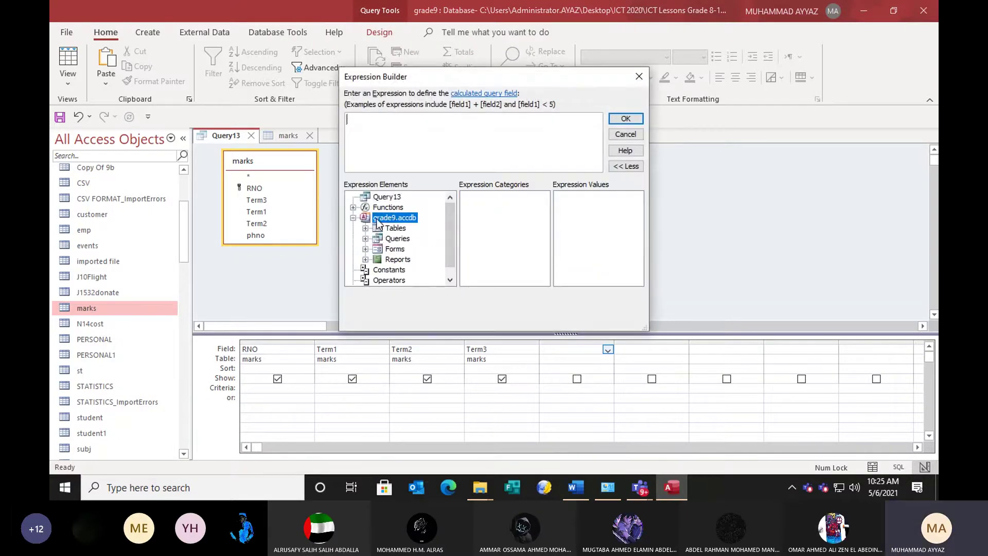
pyautogui.doubleClick(376, 229)
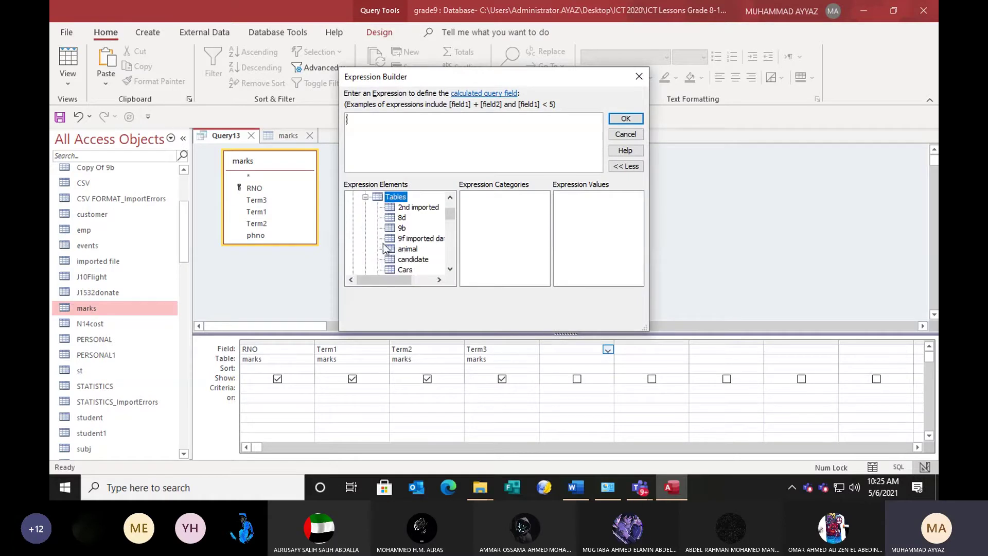
pyautogui.moveTo(449, 215); pyautogui.dragTo(452, 234)
pyautogui.click(393, 243)
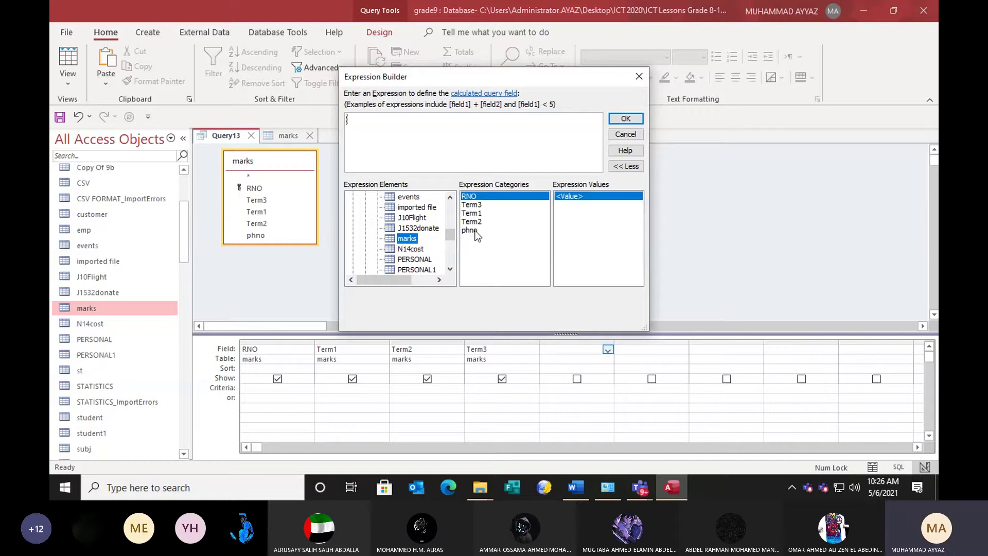
# Build the expression [marks]![Term1] + [marks]![Term2] + [marks]![Term3] and insert it as a calculated field.
pyautogui.doubleClick(472, 213)
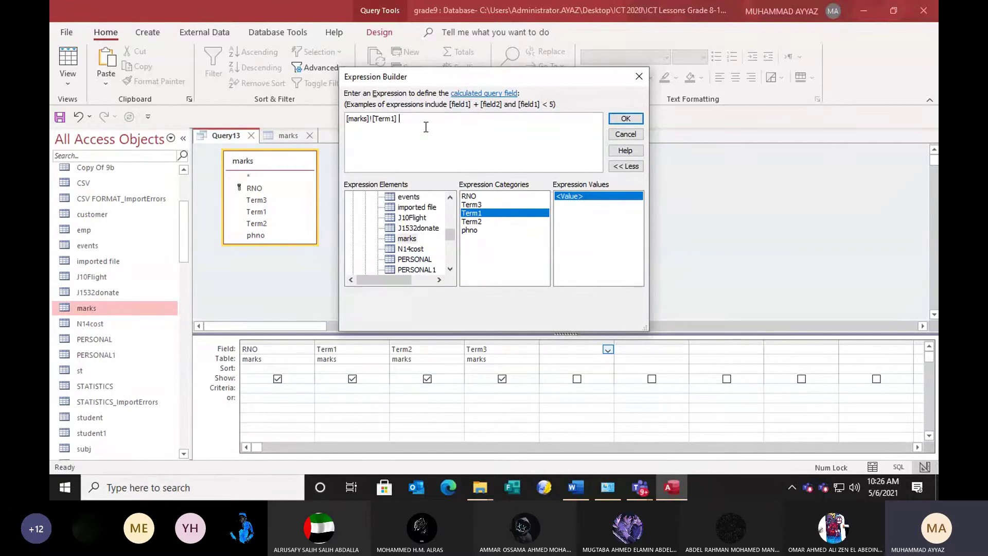
pyautogui.write('+')
pyautogui.doubleClick(470, 222)
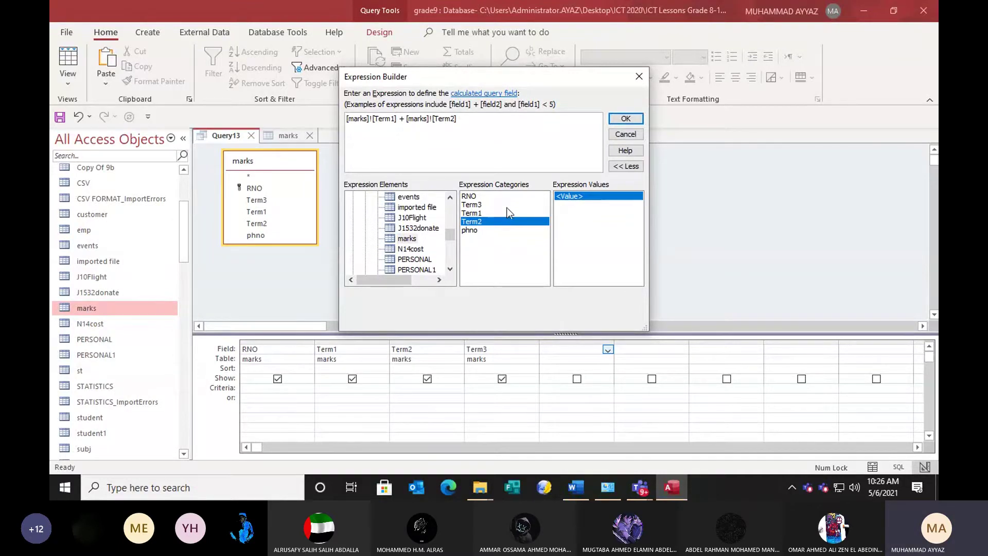
pyautogui.write('+')
pyautogui.doubleClick(509, 206)
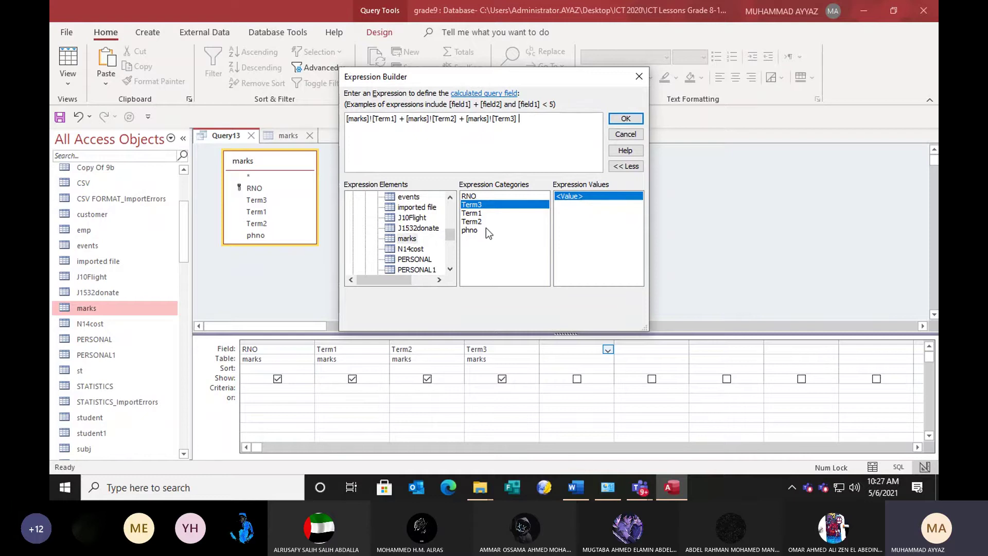
pyautogui.click(621, 122)
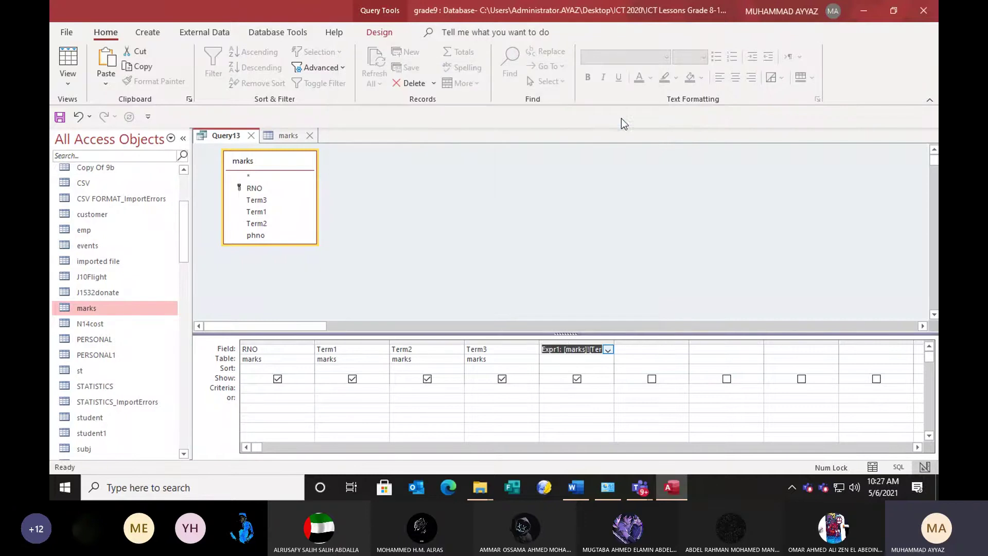
# Rename the calculated field from its default label to Total and widen its column to fit the whole expression.
pyautogui.click(558, 352)
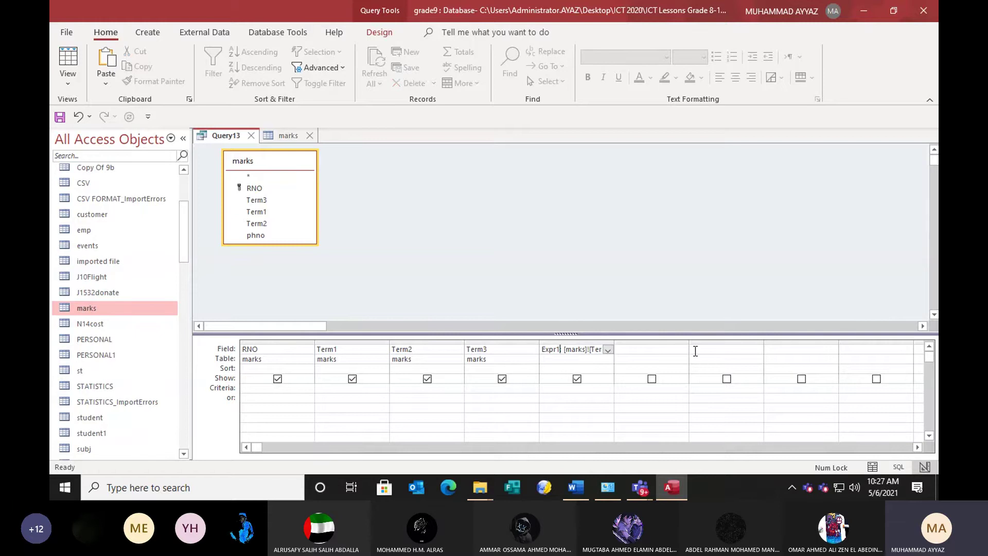
pyautogui.press('BackSpace')
pyautogui.press('BackSpace')
pyautogui.press('BackSpace')
pyautogui.press('BackSpace')
pyautogui.press('BackSpace')
pyautogui.press('BackSpace')
pyautogui.write('Total:')
pyautogui.moveTo(615, 341); pyautogui.dragTo(734, 340)
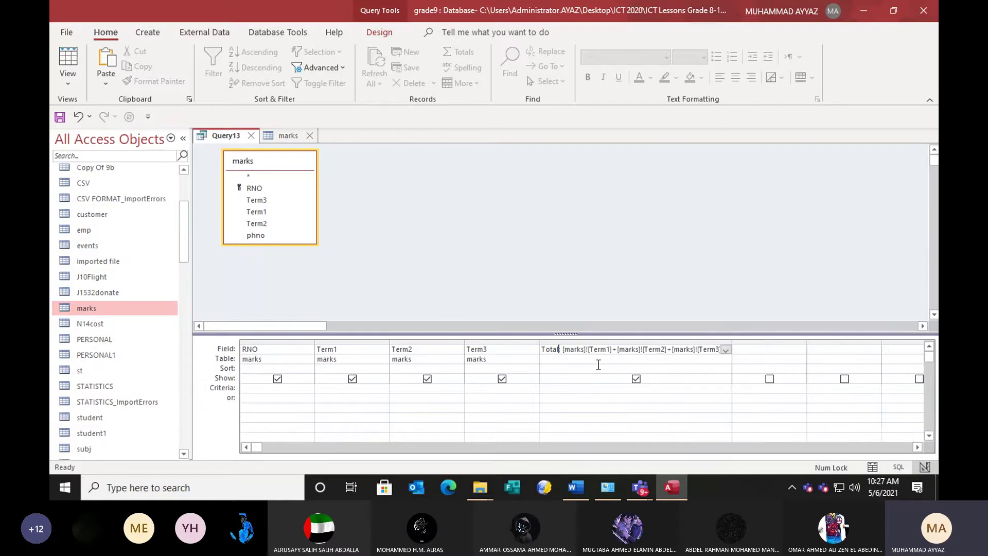
pyautogui.doubleClick(732, 347)
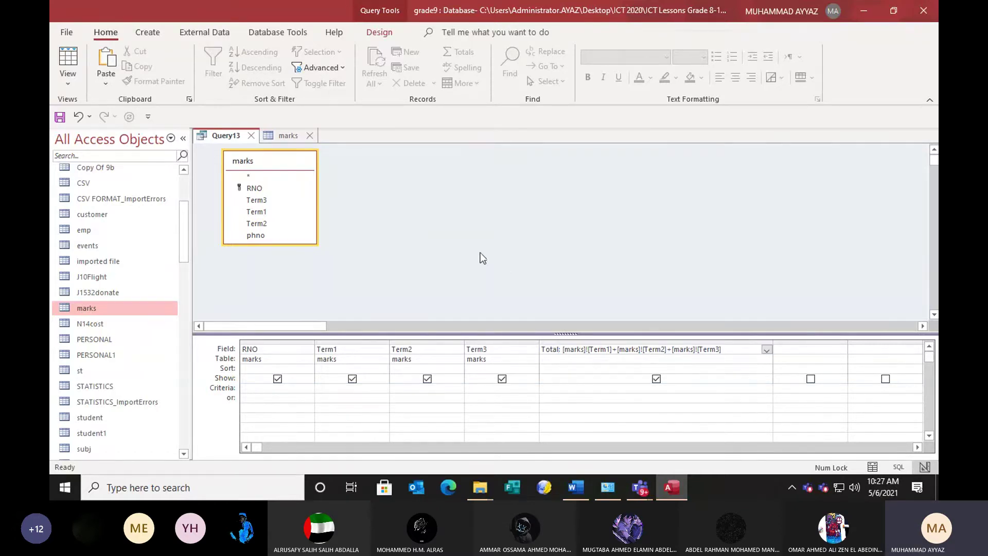
# Run the query to calculate each student's total across the three terms.
pyautogui.click(452, 227)
pyautogui.click(380, 32)
pyautogui.click(95, 62)
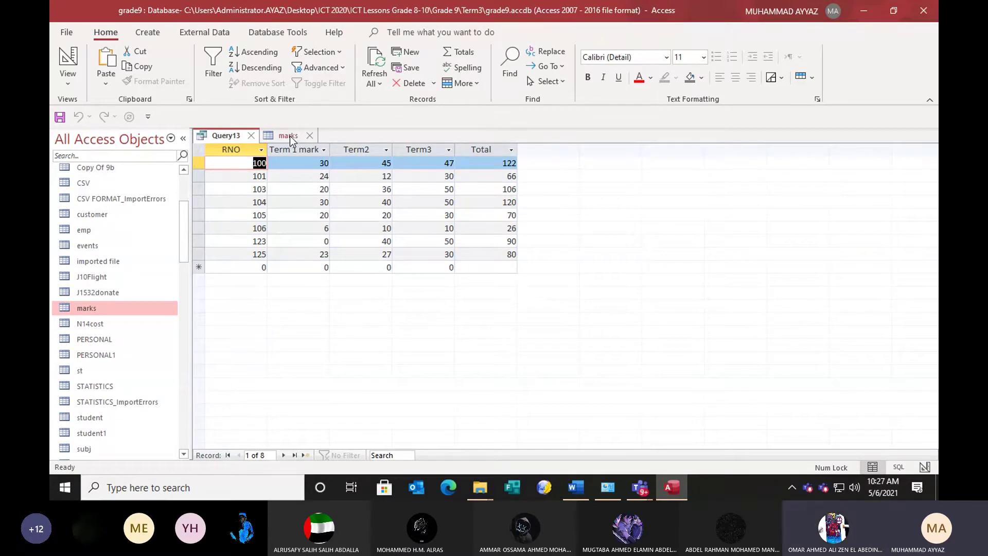
# Switch the query with the Total field back to Design View.
pyautogui.rightClick(230, 136)
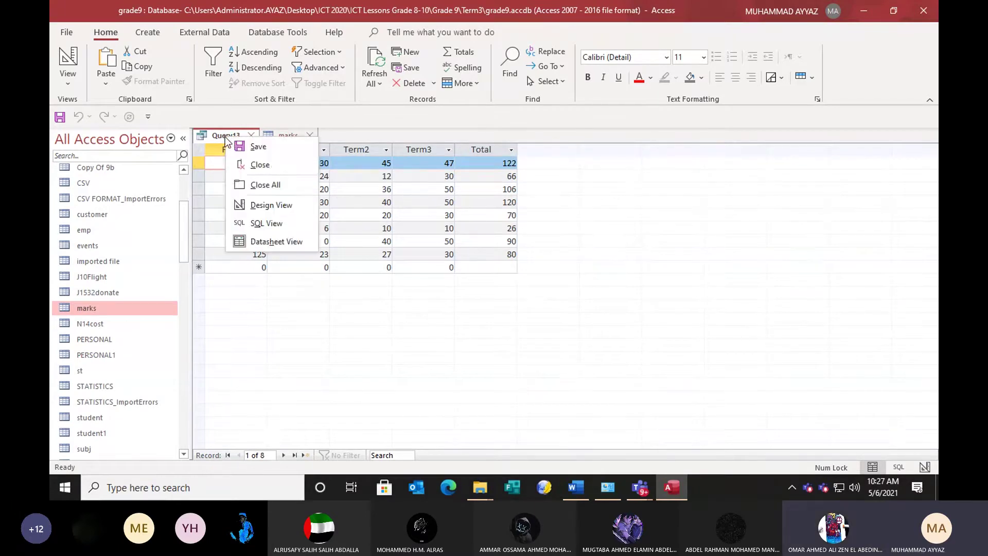
pyautogui.click(259, 209)
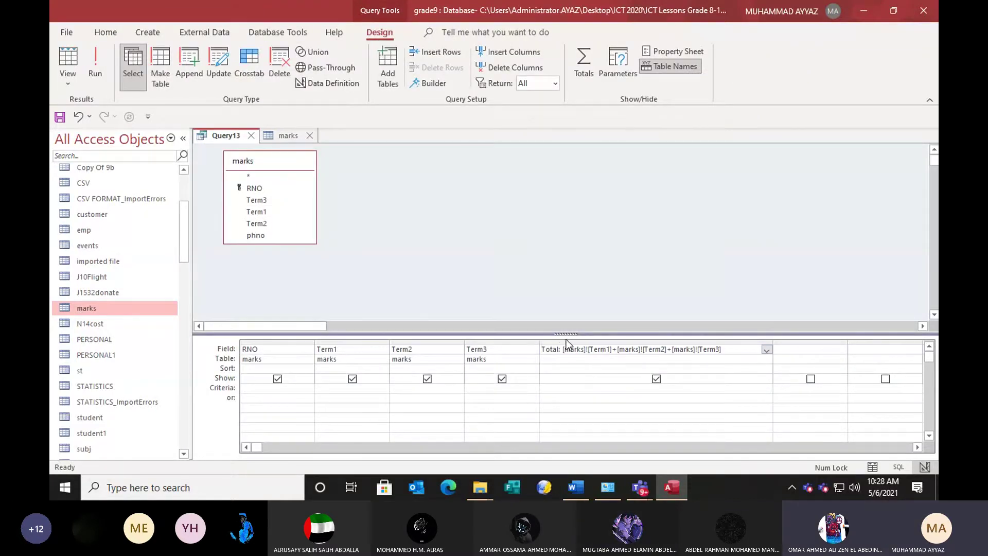
# Switch to the Word lesson document, highlight the Group by query and mathematical expression topics, and return to Access.
pyautogui.click(573, 493)
pyautogui.moveTo(325, 256); pyautogui.dragTo(435, 260)
pyautogui.moveTo(326, 278); pyautogui.dragTo(399, 280)
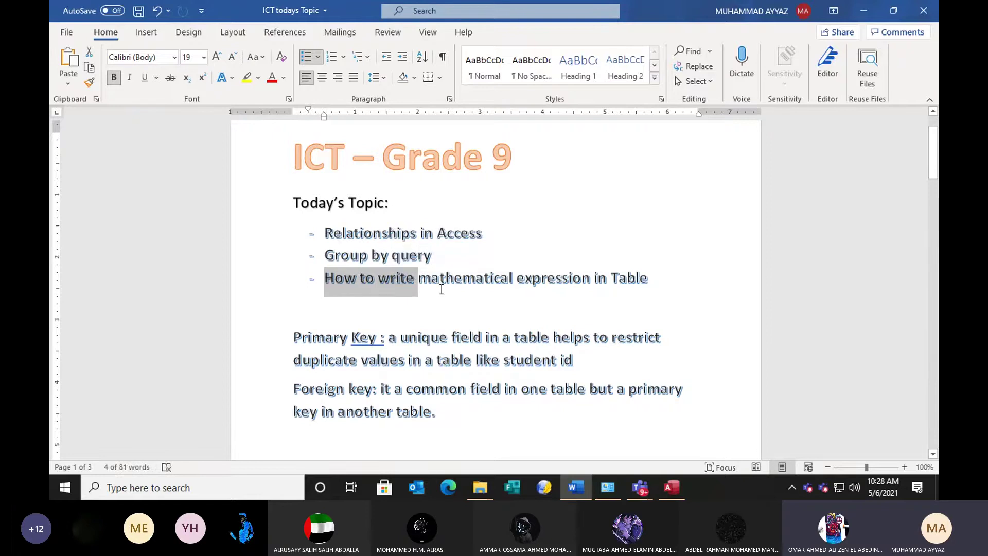
pyautogui.moveTo(418, 279); pyautogui.dragTo(643, 282)
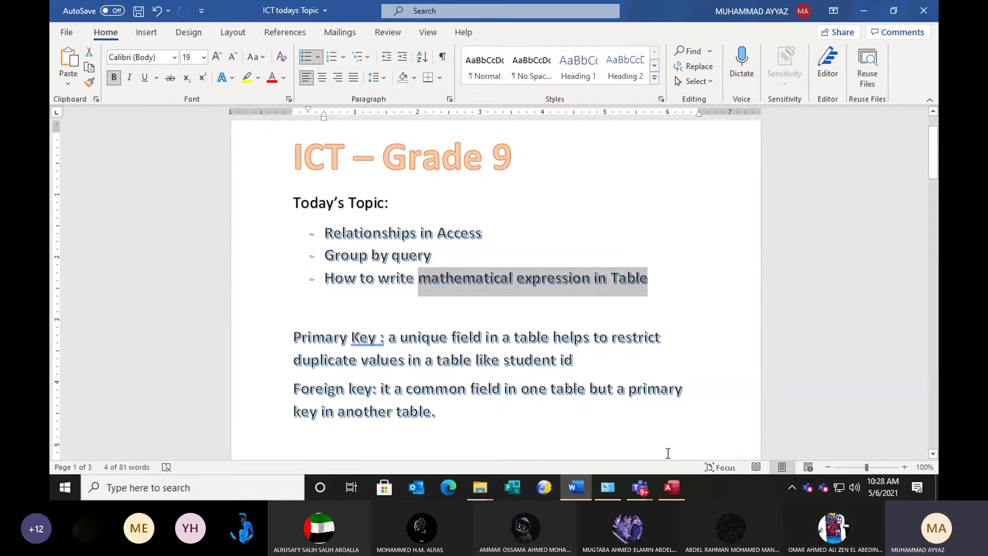
pyautogui.click(668, 489)
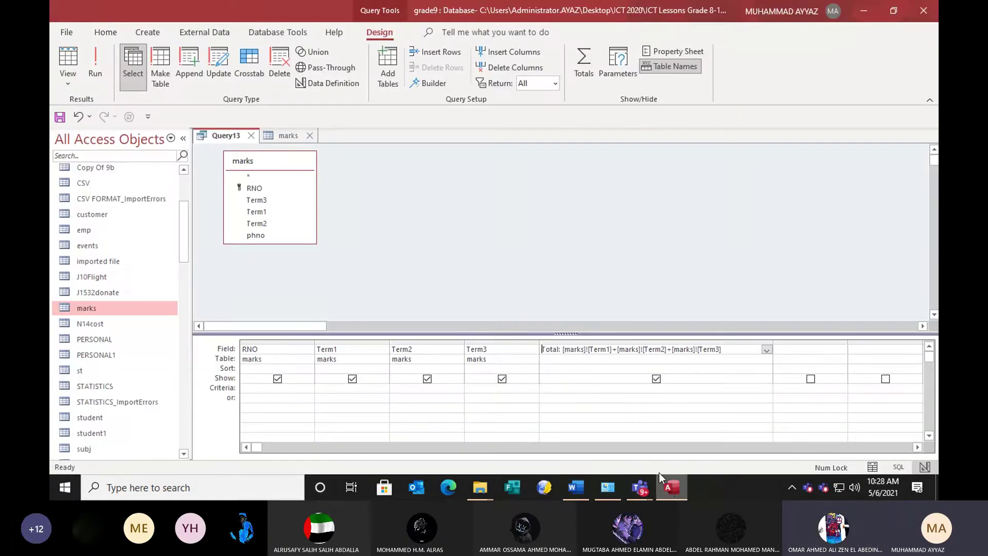
# Enclose the three-term sum in the Total field's expression in parentheses, divide it by 150, and rename the field AVG.
pyautogui.moveTo(725, 349); pyautogui.dragTo(566, 353)
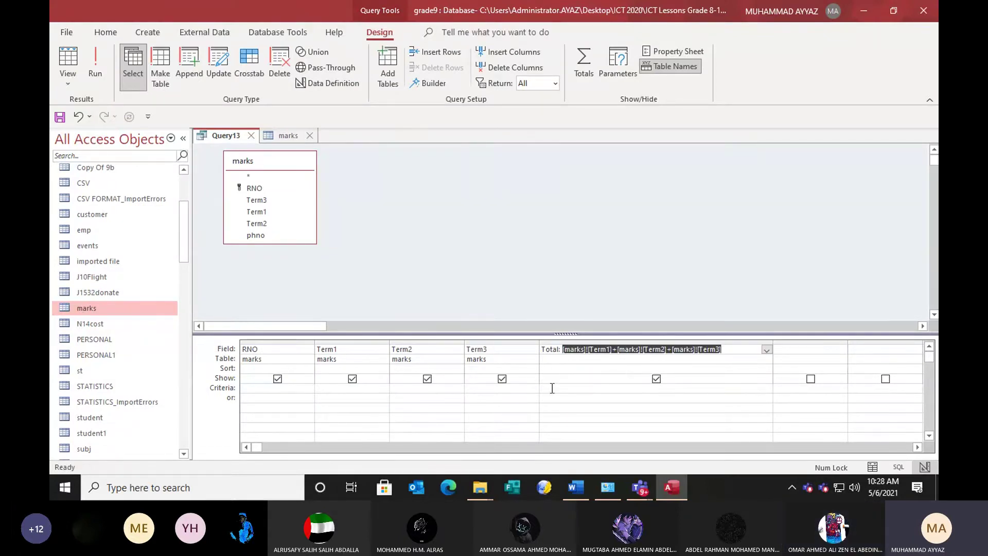
pyautogui.click(563, 351)
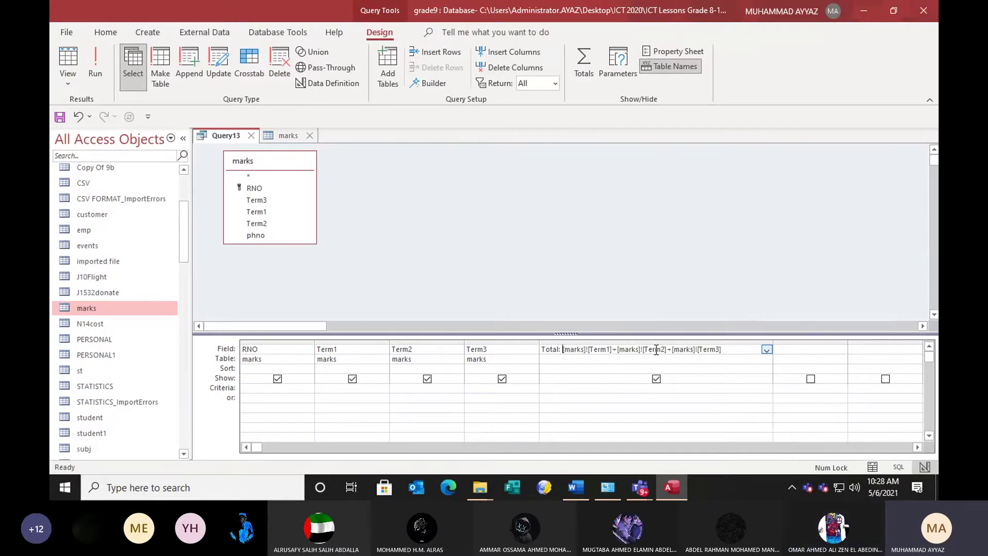
pyautogui.write('(')
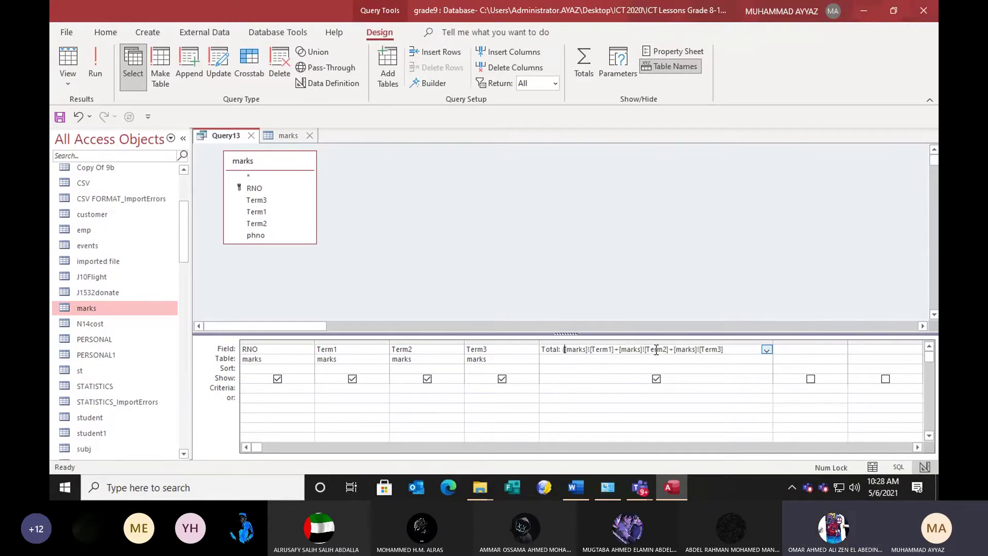
pyautogui.click(731, 349)
pyautogui.write(')/')
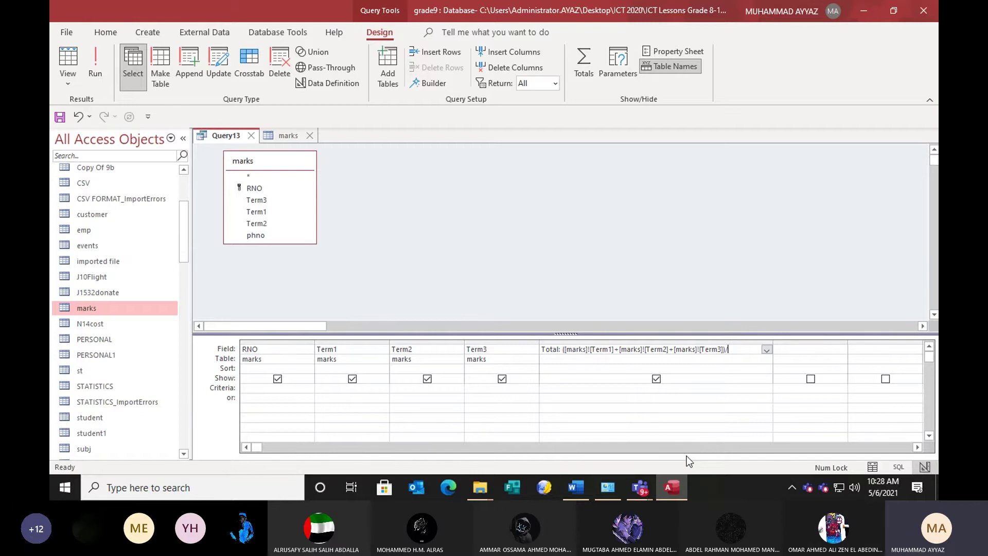
pyautogui.write('150')
pyautogui.doubleClick(547, 352)
pyautogui.write('AVG')
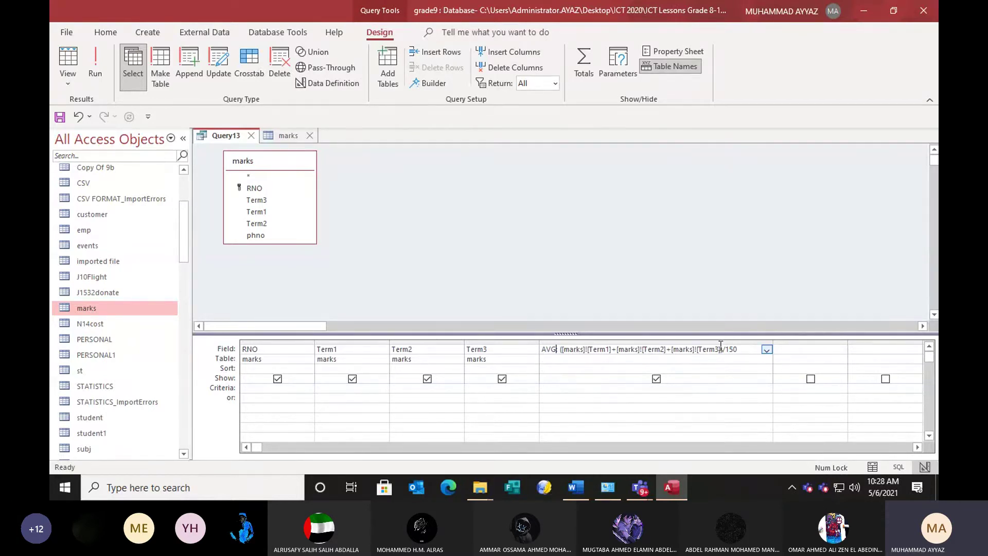
# Run the query and widen the AVG column to show its full values, returning the query to Design View.
pyautogui.click(93, 67)
pyautogui.moveTo(518, 144); pyautogui.dragTo(613, 144)
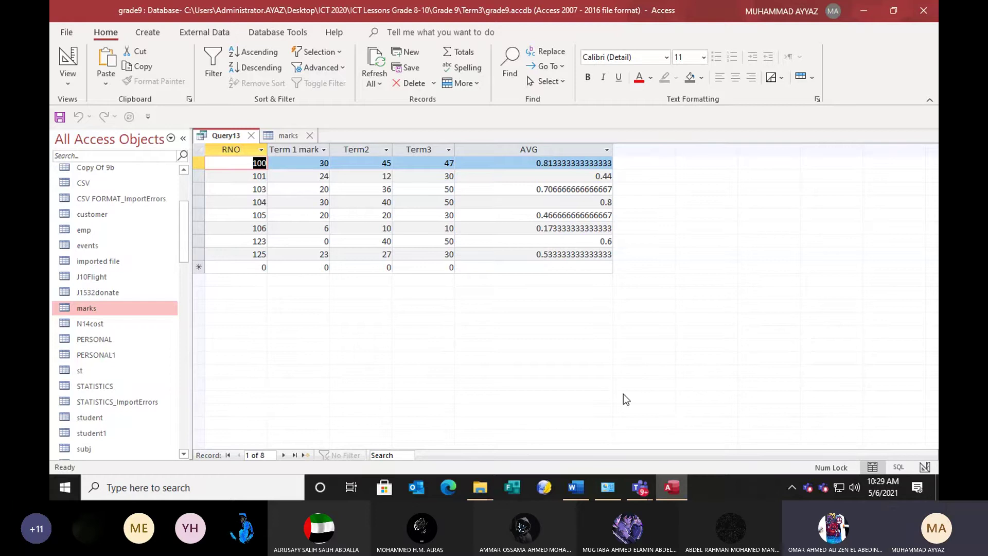
pyautogui.moveTo(640, 487)
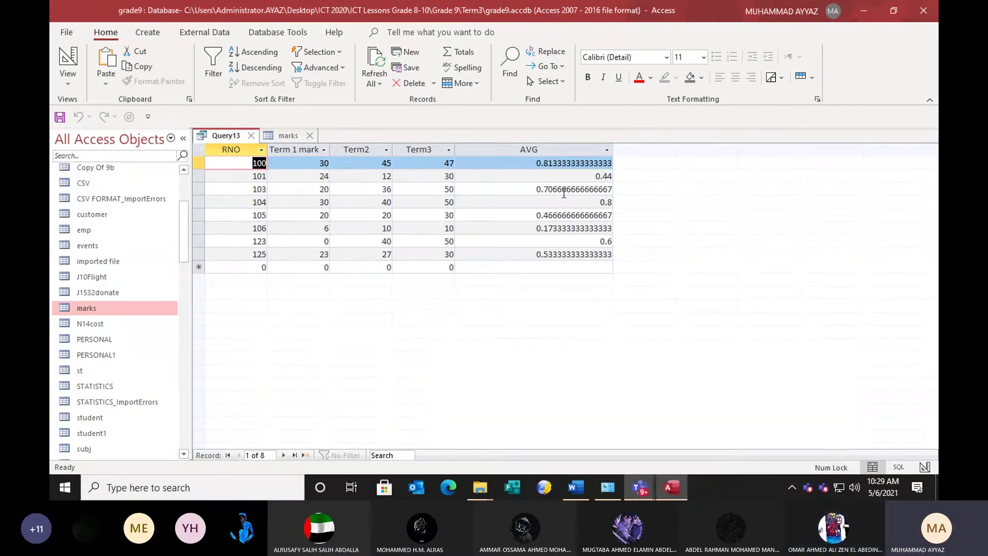
pyautogui.rightClick(226, 136)
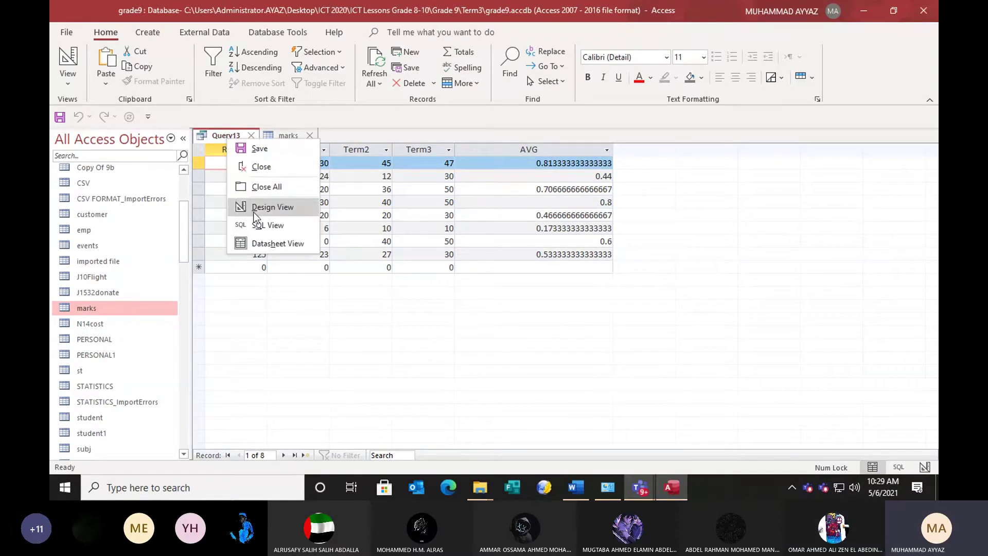
pyautogui.click(263, 206)
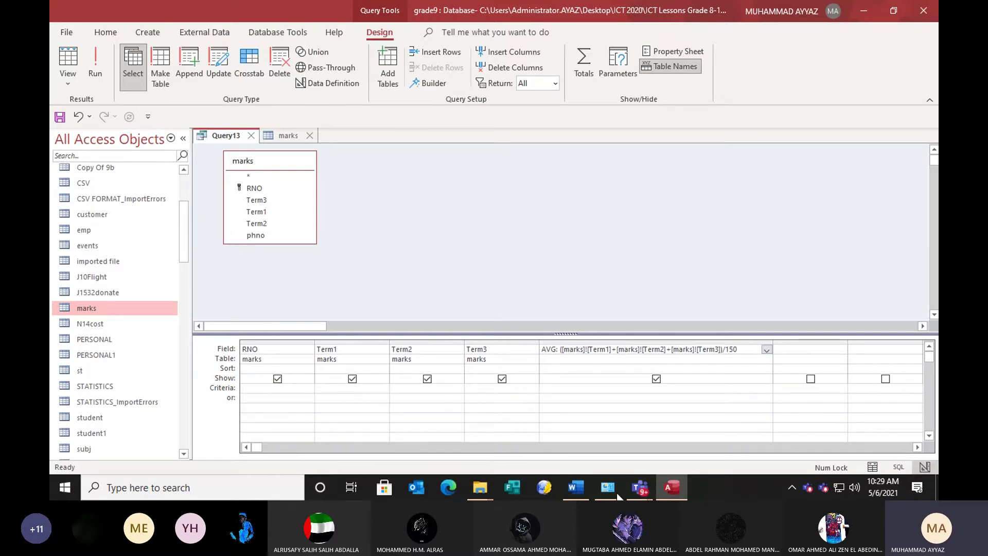
# Switch to the Word lesson document and review the topics, from the mathematical expression item down to the 5/5/2021 list.
pyautogui.click(576, 488)
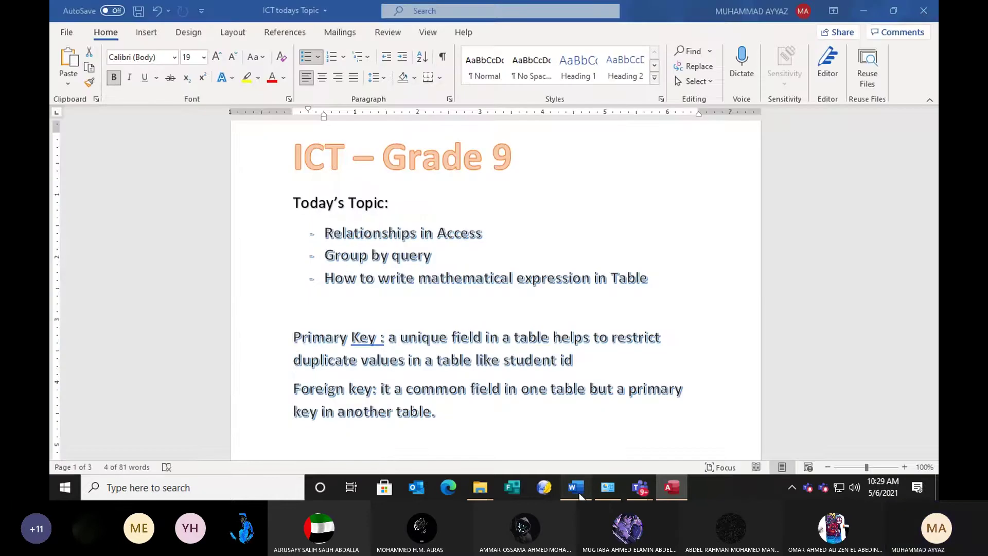
pyautogui.moveTo(647, 278); pyautogui.dragTo(418, 281)
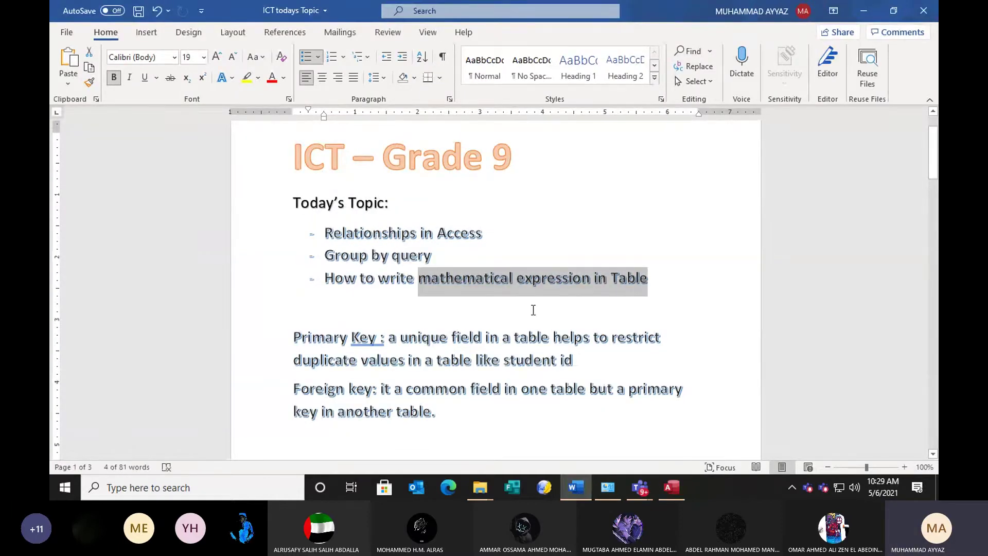
pyautogui.scroll(-10, 412, 306)
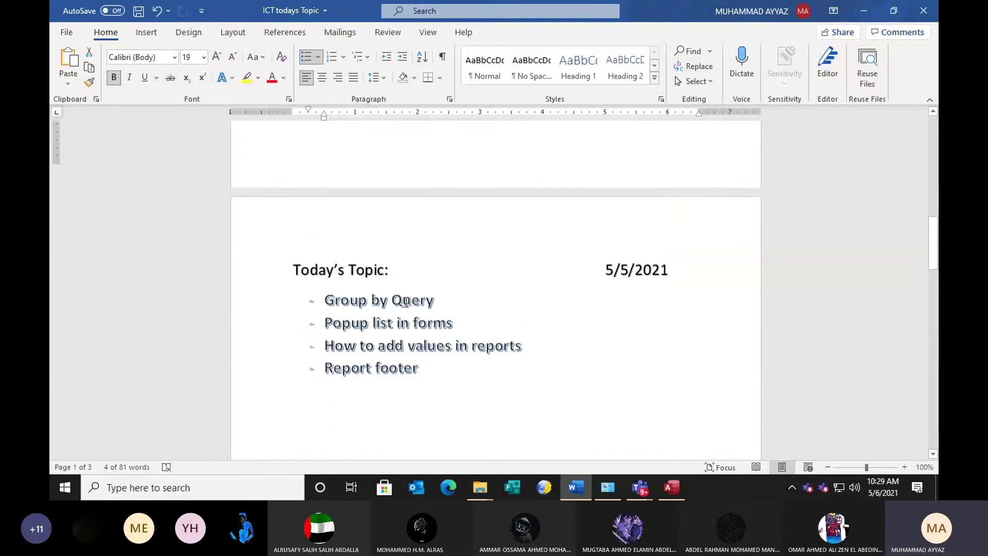
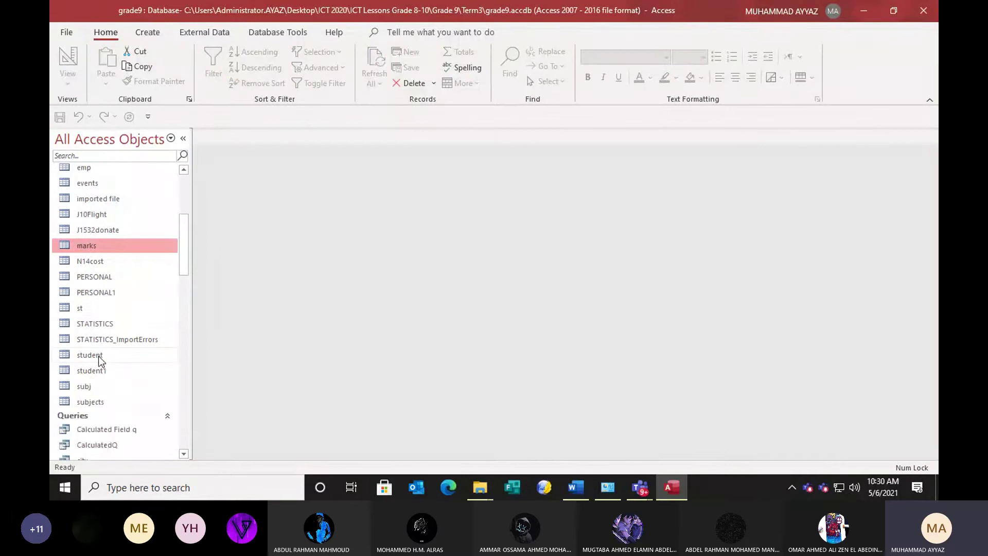
# Open the Cars Database form in Access and look up the Mini record through the manufacturer drop-down list.
pyautogui.scroll(-10, 134, 386)
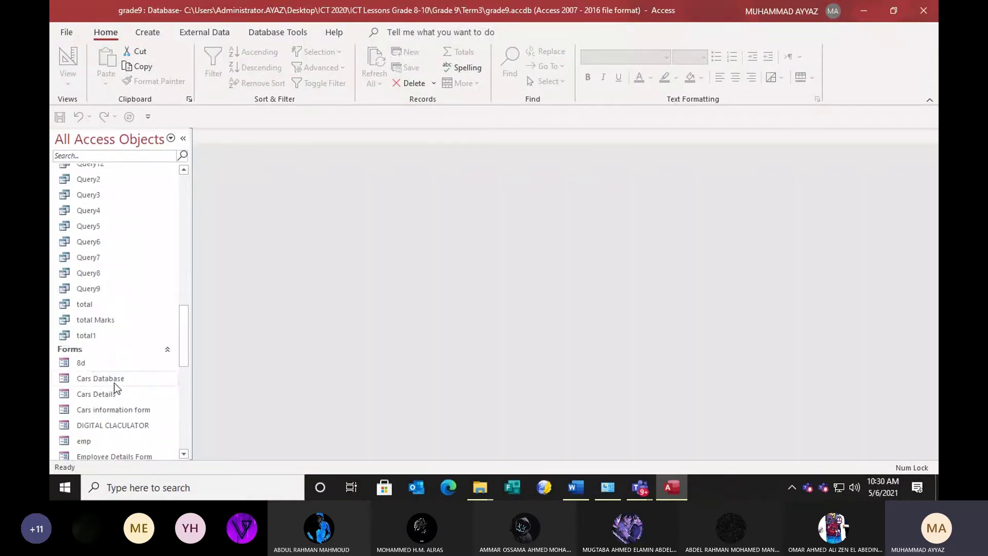
pyautogui.doubleClick(115, 378)
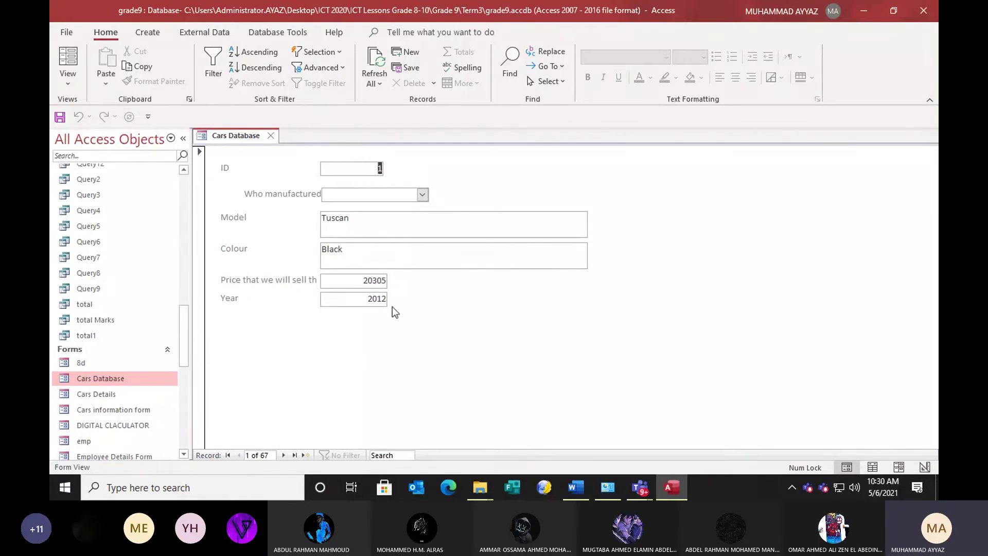
pyautogui.click(423, 196)
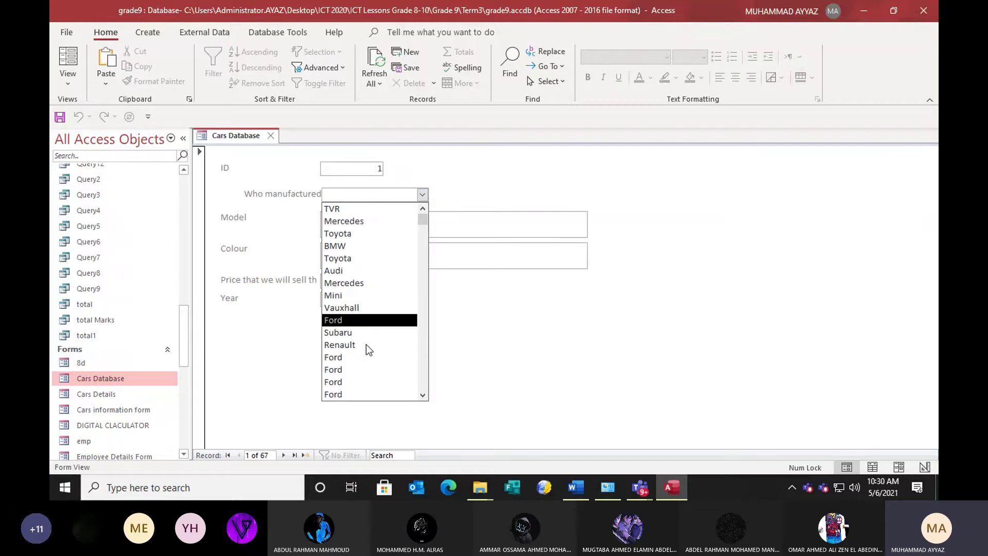
pyautogui.click(426, 194)
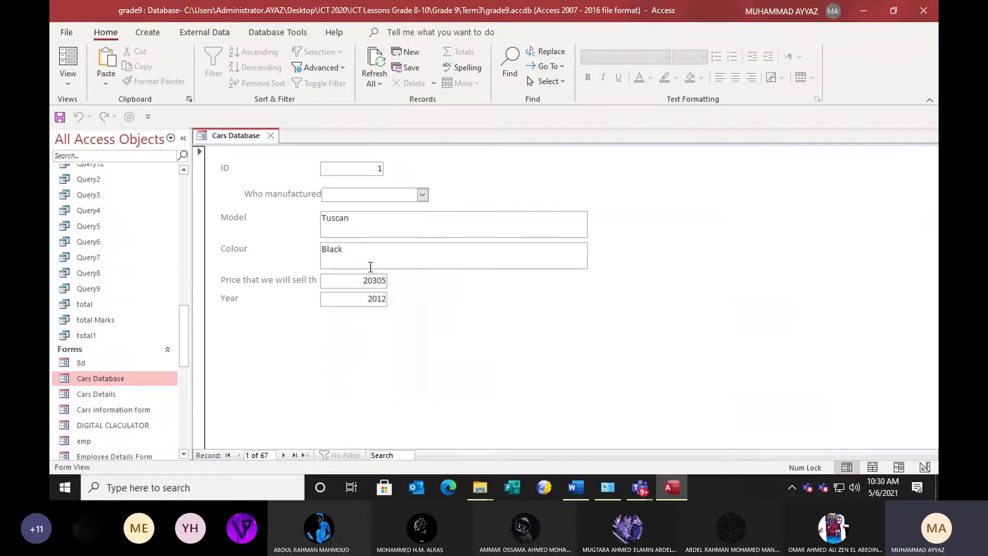
pyautogui.click(422, 195)
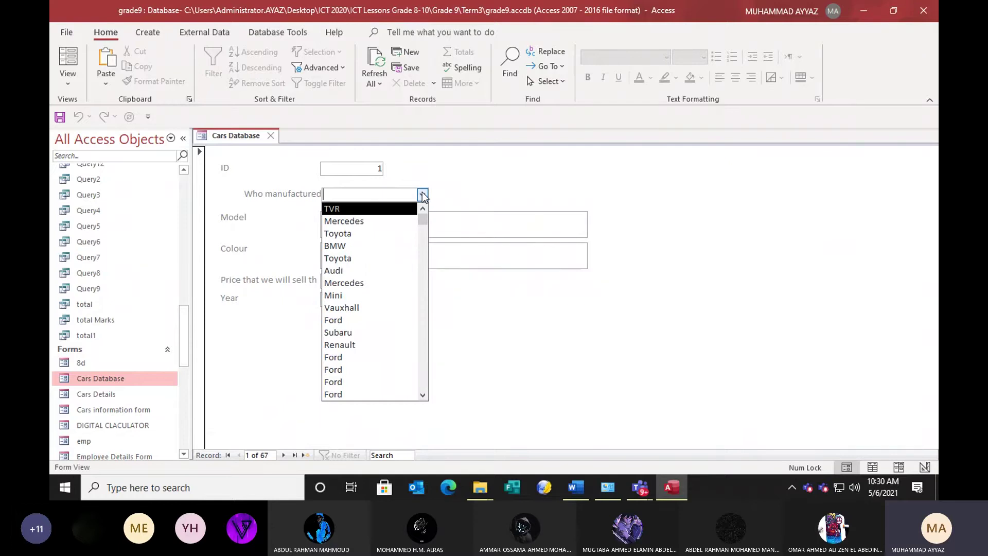
pyautogui.click(349, 296)
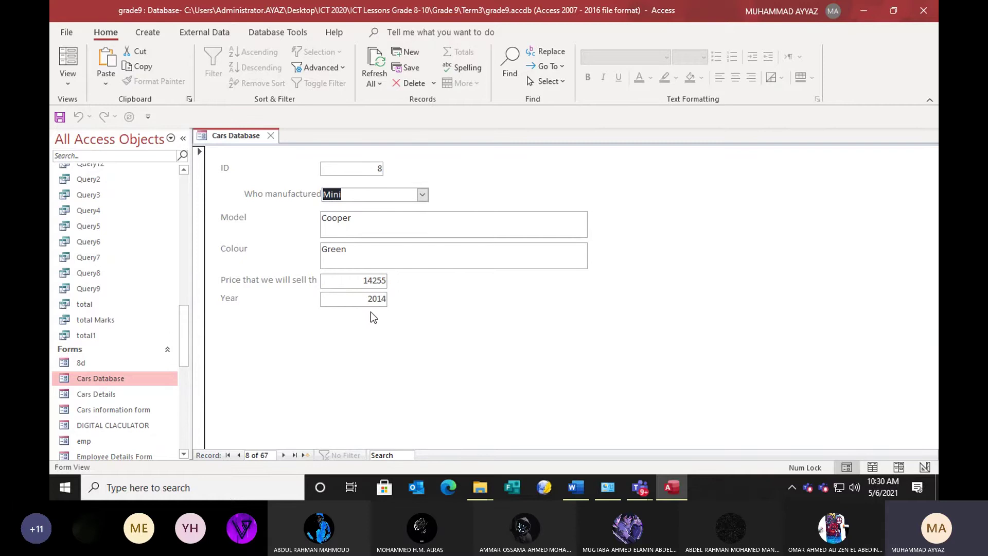
# Look up two Ford records and the VW record through the form's manufacturer list, and close the form.
pyautogui.click(422, 194)
pyautogui.click(355, 382)
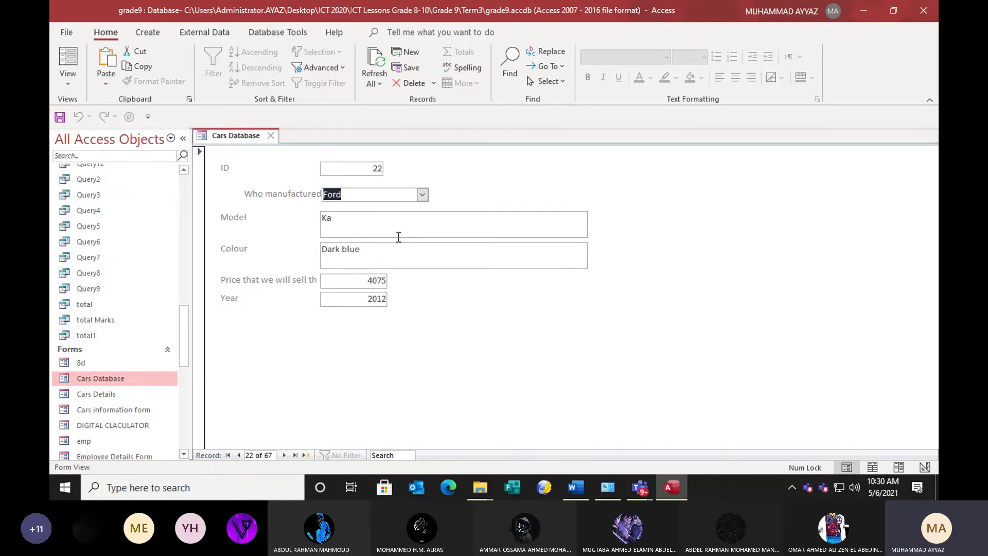
pyautogui.click(423, 195)
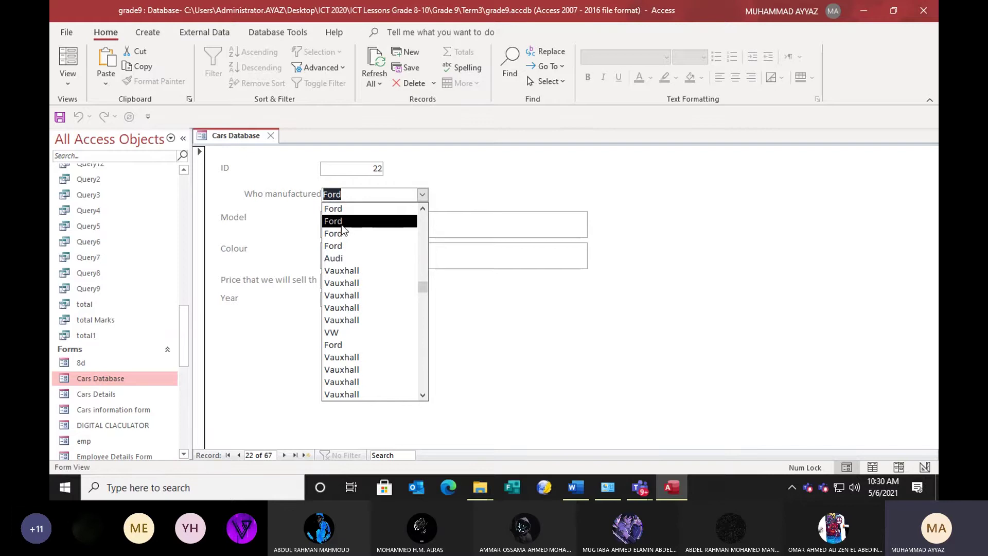
pyautogui.scroll(-1, 337, 219)
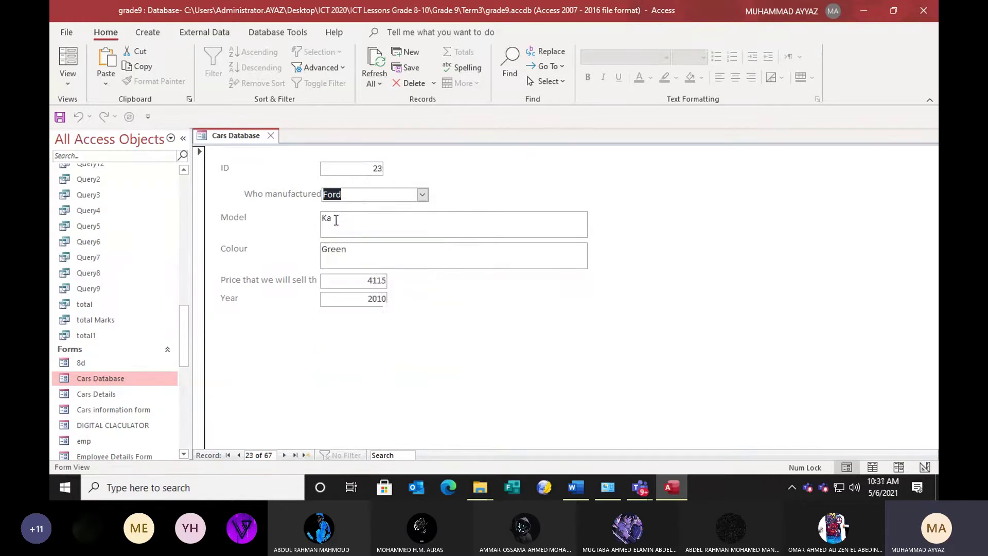
pyautogui.click(421, 195)
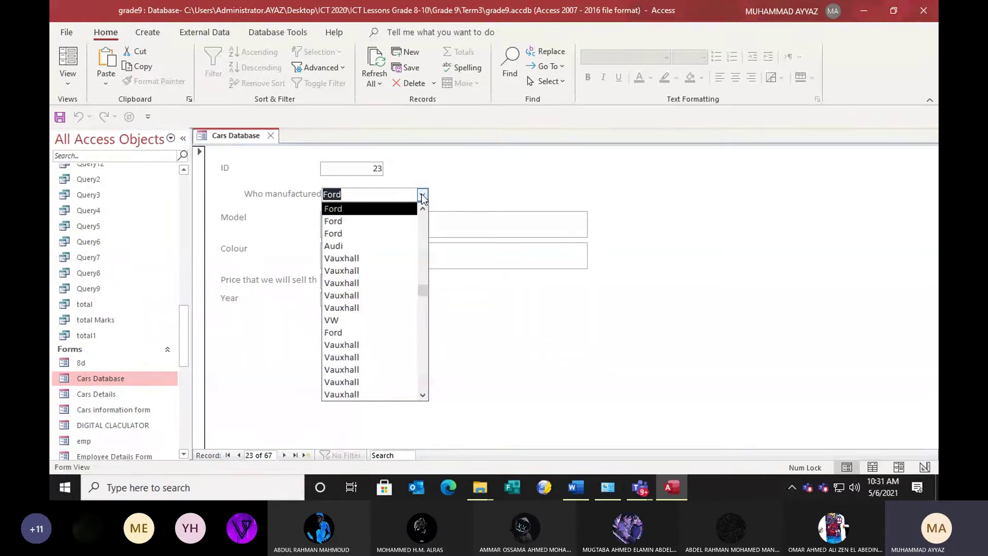
pyautogui.click(360, 320)
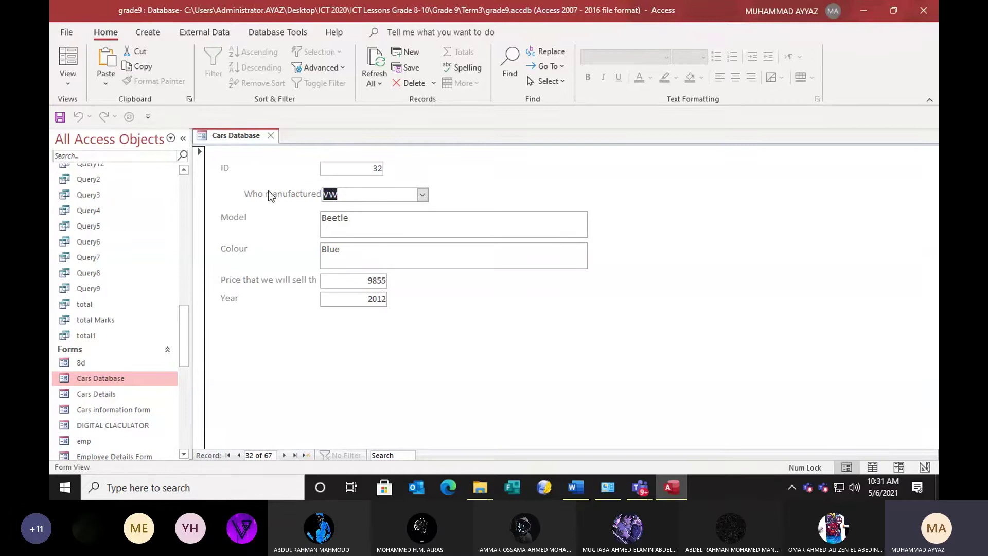
pyautogui.click(270, 136)
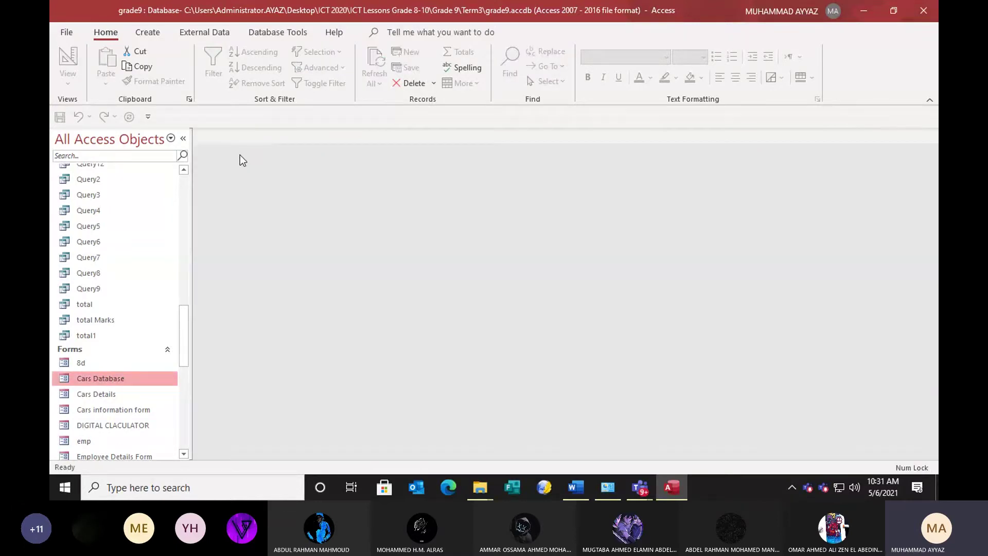
# Start a Form Wizard form on the Cars table with ID, Who manufactured the car?, Model, Colour and both price fields, and continue to the layout choice.
pyautogui.click(147, 33)
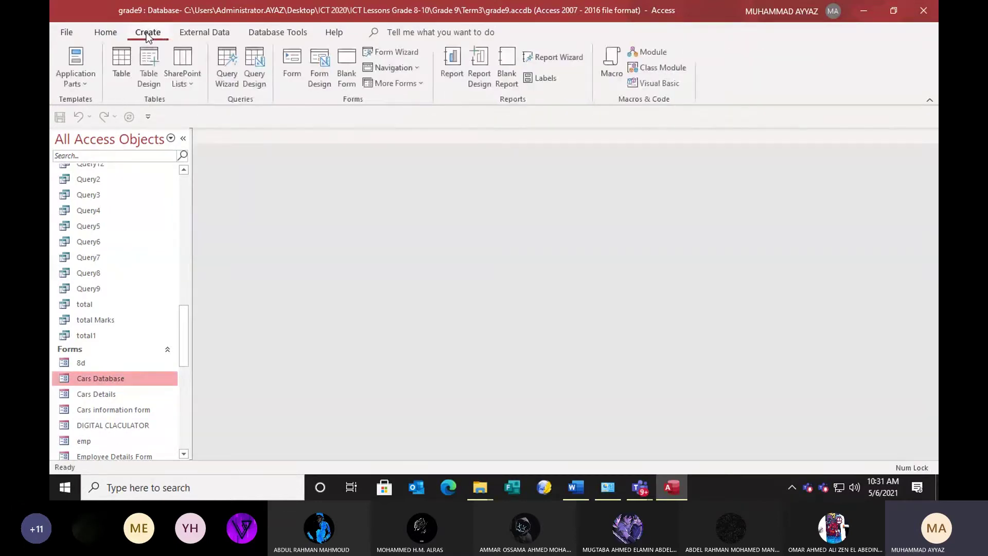
pyautogui.click(400, 52)
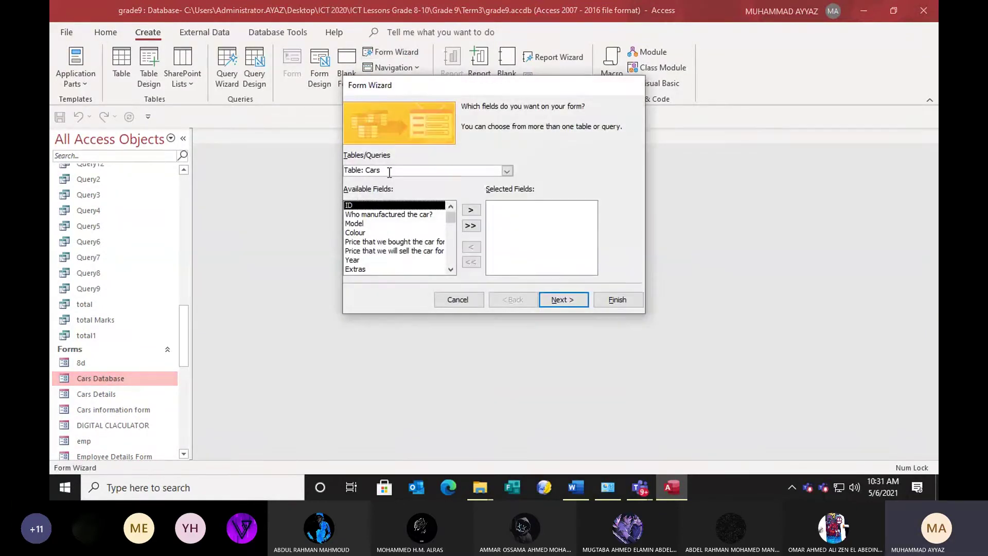
pyautogui.click(471, 211)
pyautogui.click(471, 211)
pyautogui.click(471, 210)
pyautogui.click(471, 211)
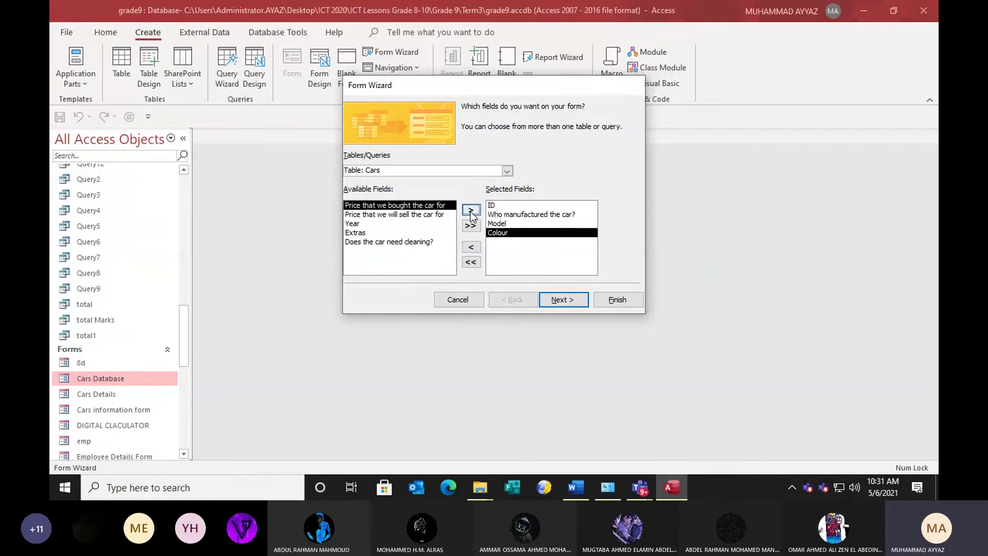
pyautogui.click(471, 211)
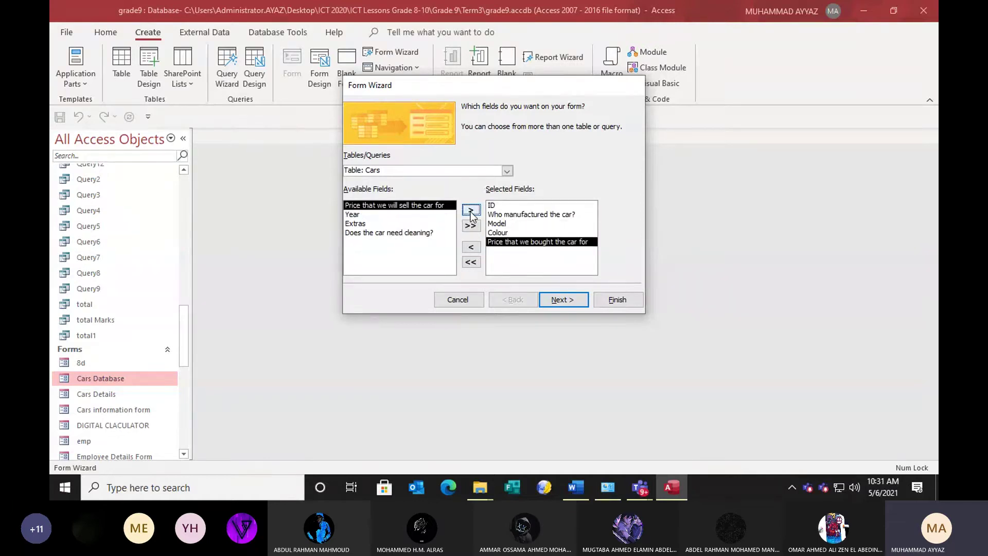
pyautogui.click(471, 210)
pyautogui.click(564, 302)
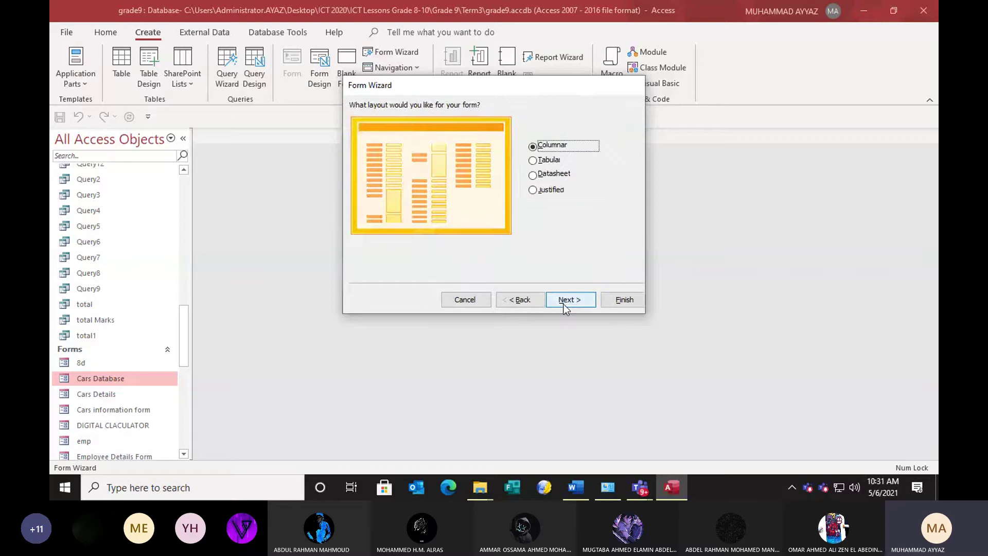
# Keep the Columnar layout, title the new form Cars Form, and finish the wizard with the form opened for viewing.
pyautogui.click(564, 302)
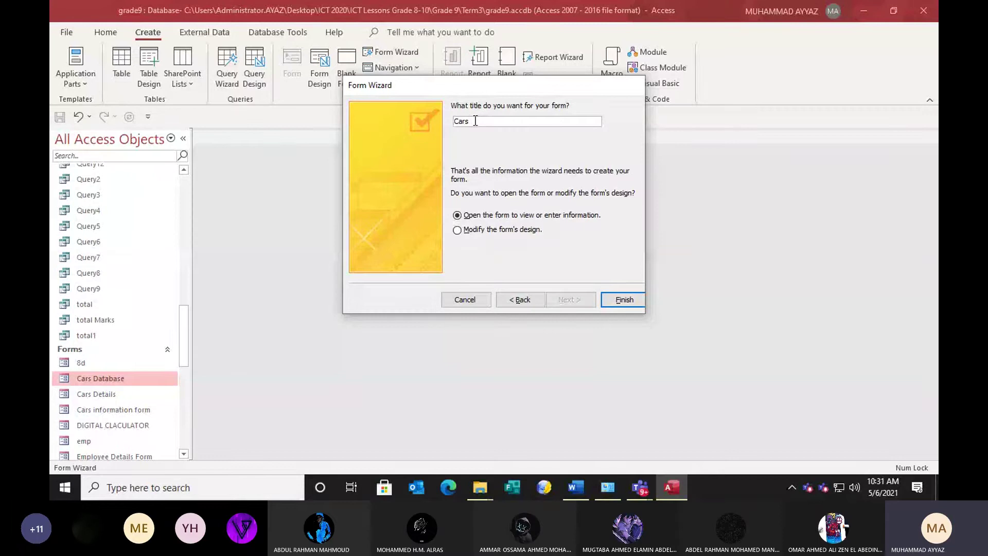
pyautogui.write('Form')
pyautogui.click(612, 296)
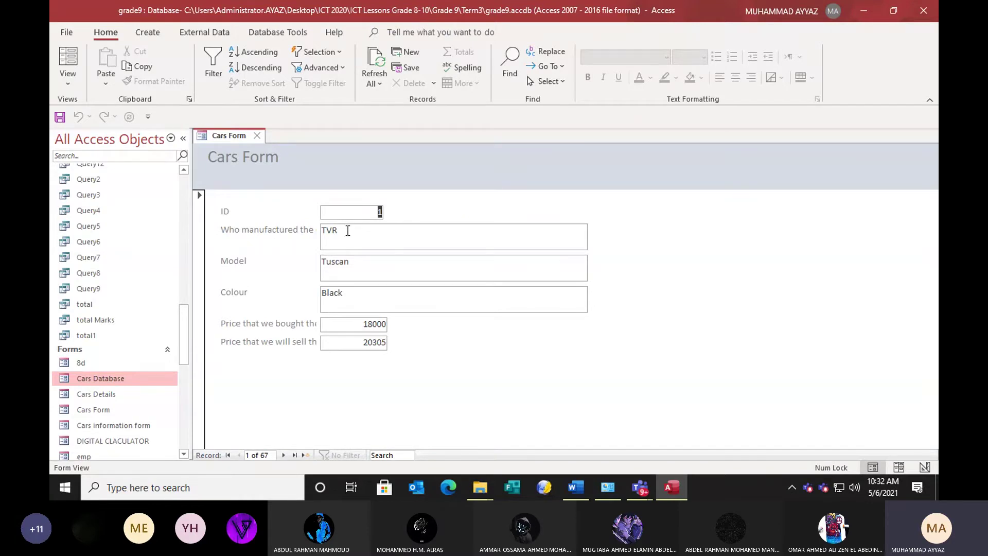
# Switch Cars Form to Design View and extend its Detail section to a height of about 3 inches.
pyautogui.rightClick(230, 139)
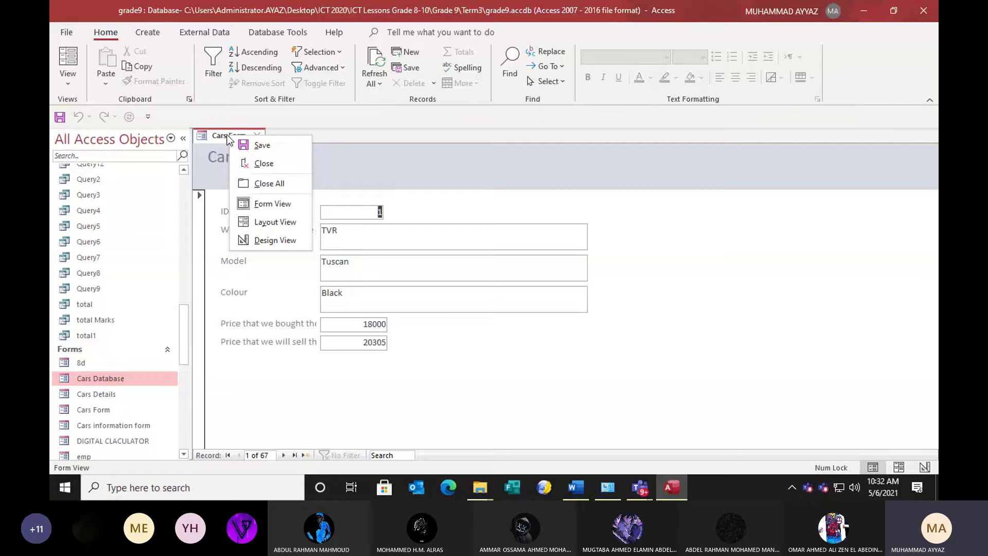
pyautogui.click(266, 240)
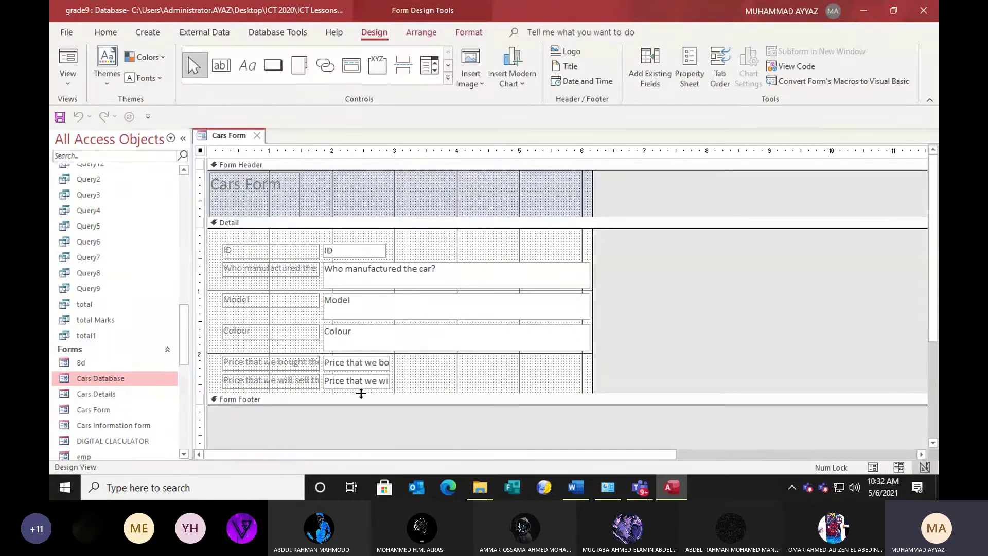
pyautogui.moveTo(361, 394); pyautogui.dragTo(364, 420)
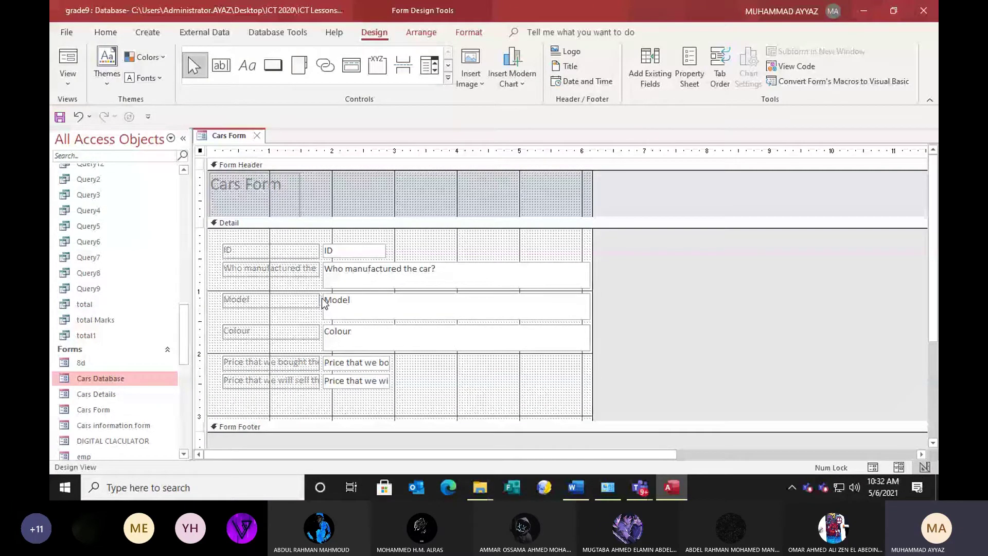
# Delete the Who manufactured the car? field and its label from the Detail section.
pyautogui.click(286, 272)
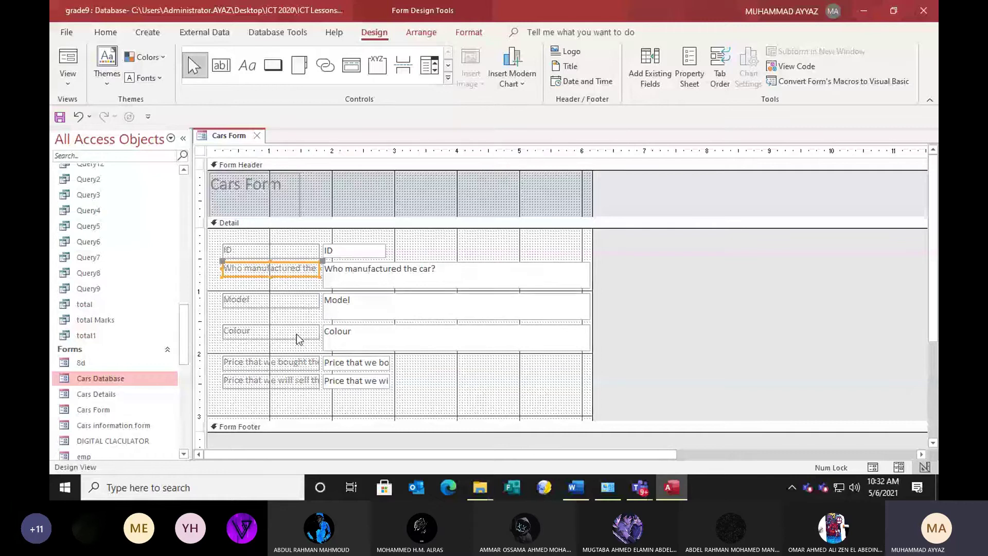
pyautogui.click(340, 271)
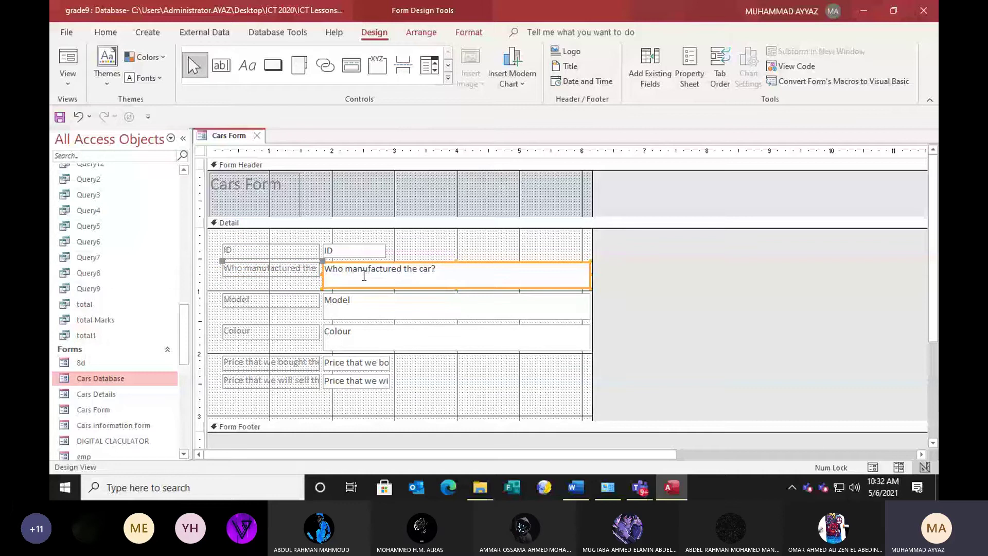
pyautogui.press('Delete')
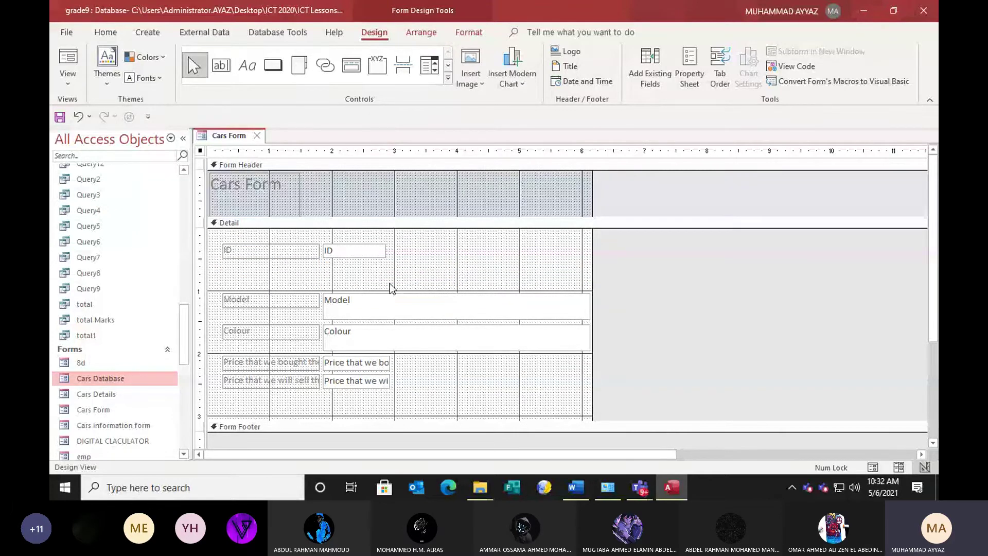
# Draw a combo box in the gap between ID and Model, set to find a record based on the selected value.
pyautogui.click(106, 33)
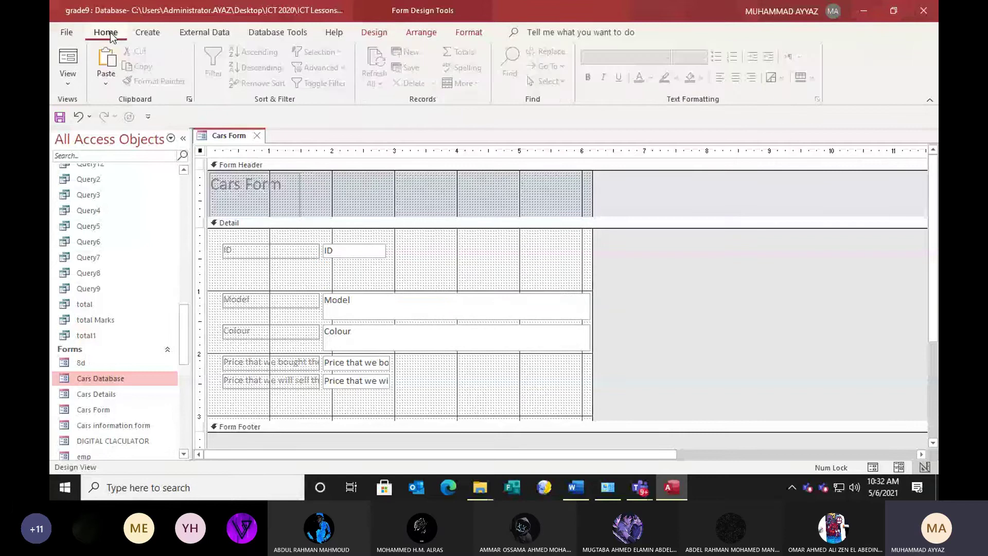
pyautogui.click(374, 32)
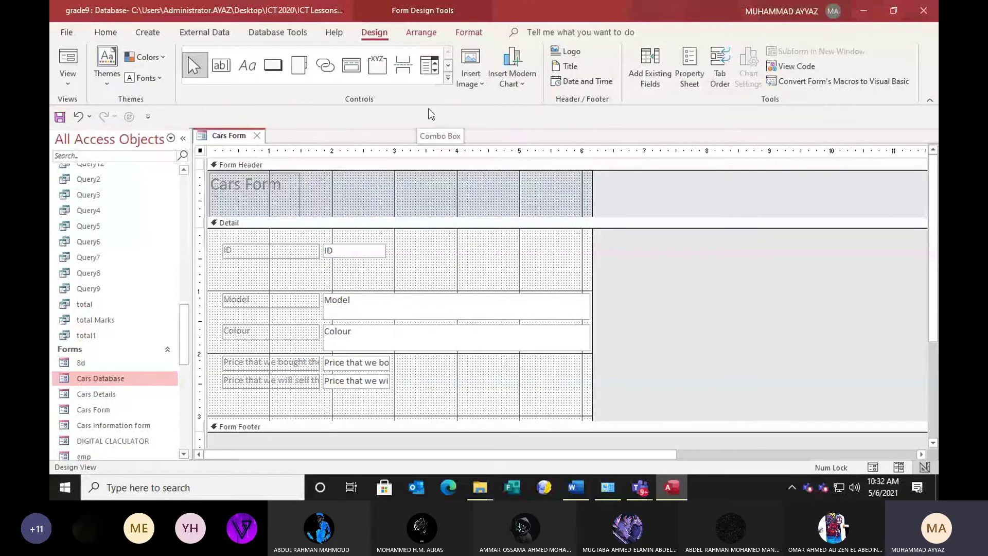
pyautogui.click(431, 71)
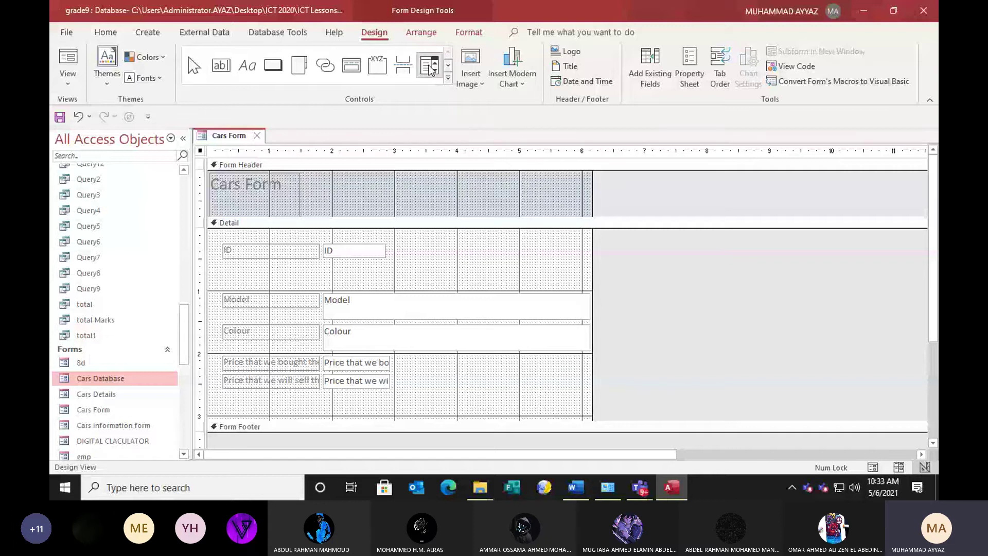
pyautogui.moveTo(325, 265)
pyautogui.mouseDown()
pyautogui.moveTo(332, 278)
pyautogui.moveTo(413, 282)
pyautogui.mouseUp()
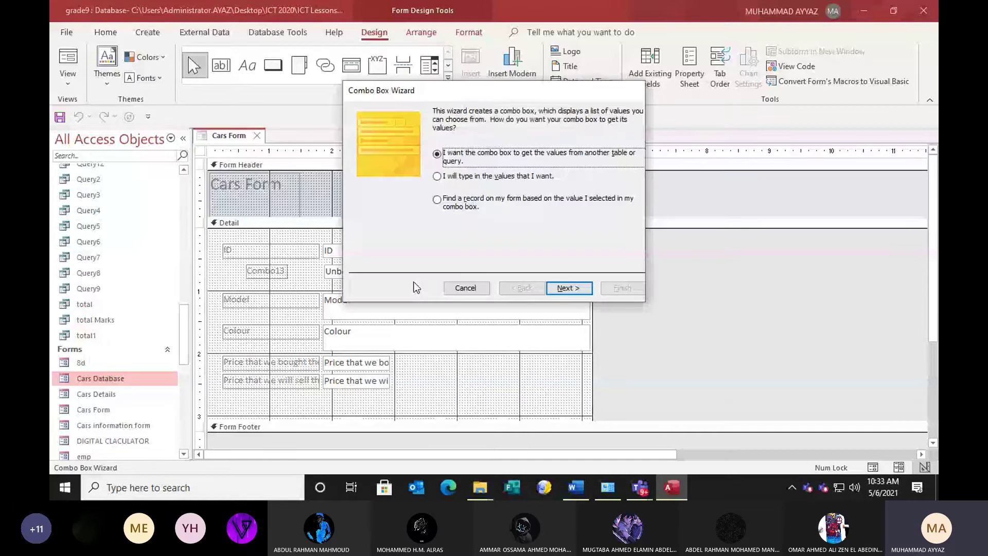
pyautogui.click(437, 200)
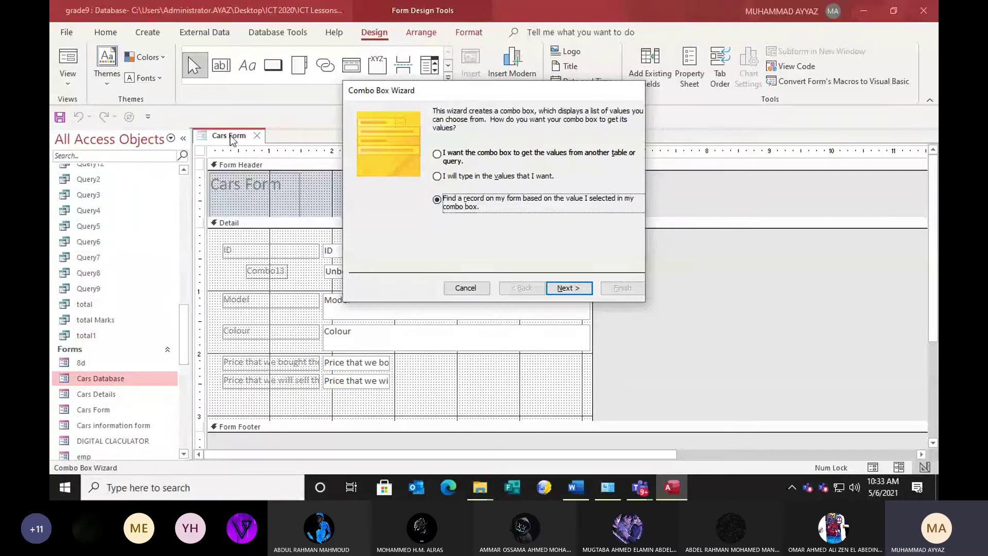
pyautogui.click(557, 290)
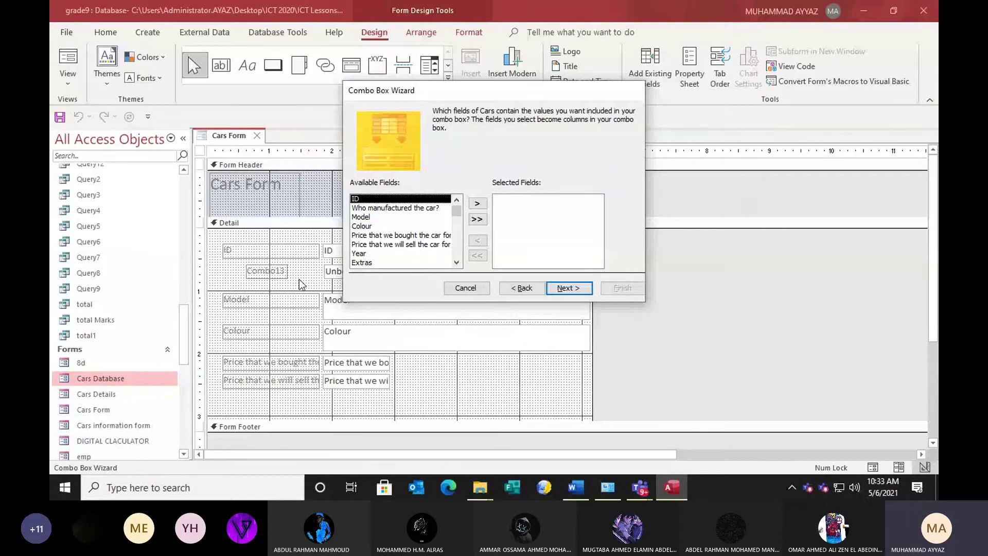
# Use Who manufactured the car? as the combo box field, review its values, and keep the key column hidden.
pyautogui.click(391, 208)
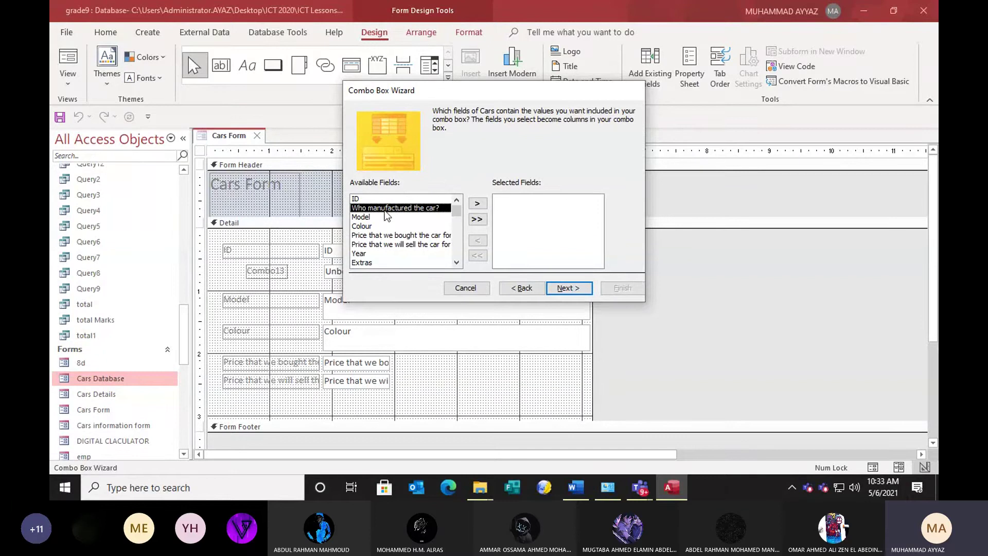
pyautogui.click(478, 205)
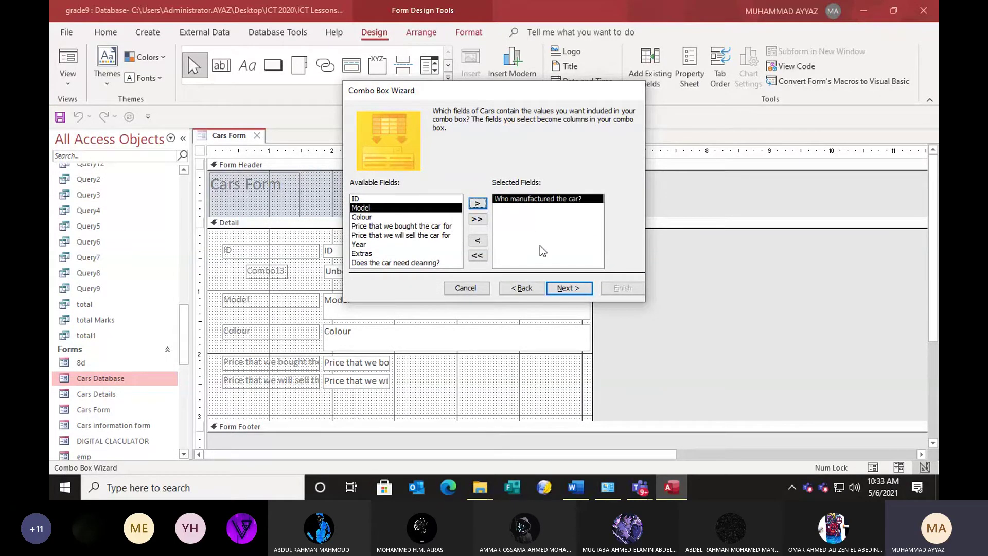
pyautogui.click(561, 290)
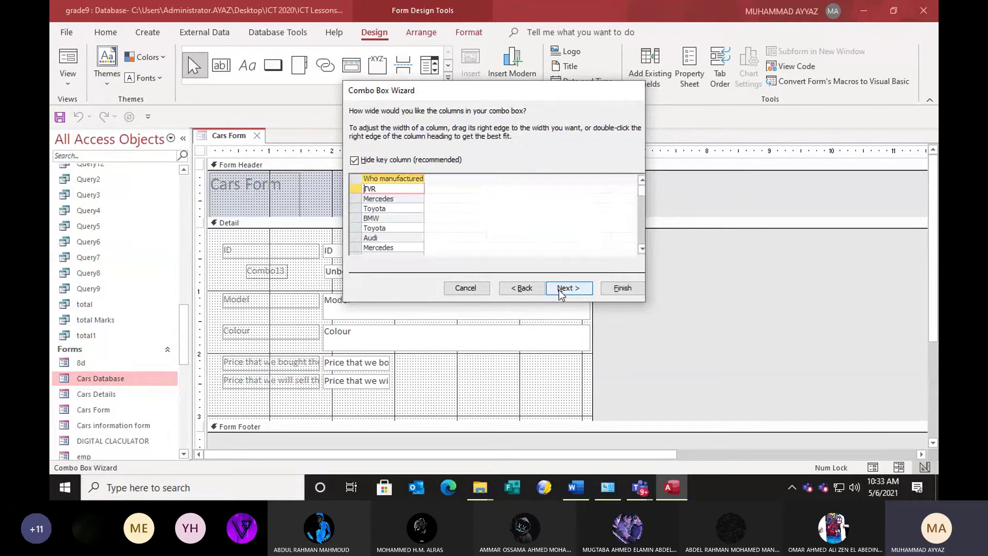
pyautogui.scroll(-4, 398, 214)
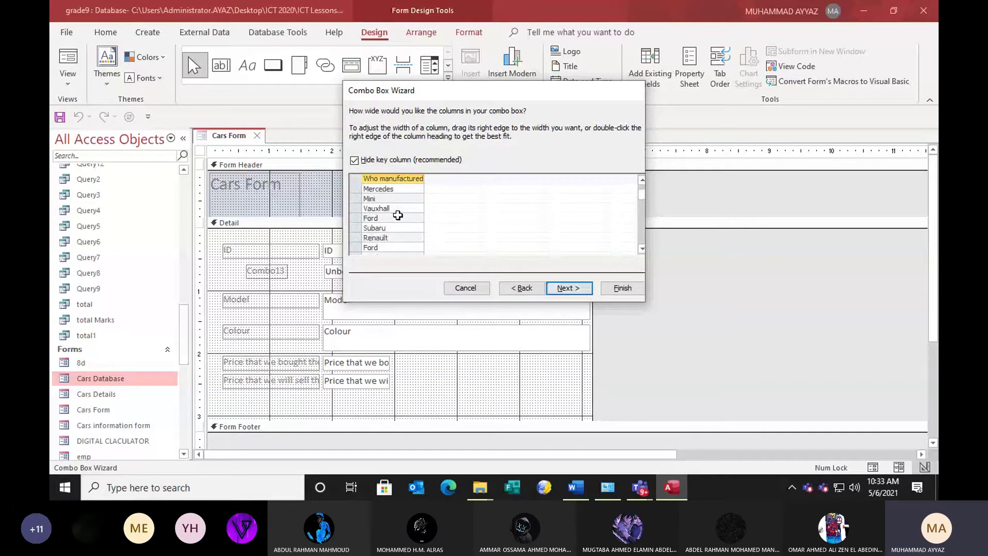
pyautogui.scroll(4, 397, 214)
pyautogui.scroll(-3, 398, 214)
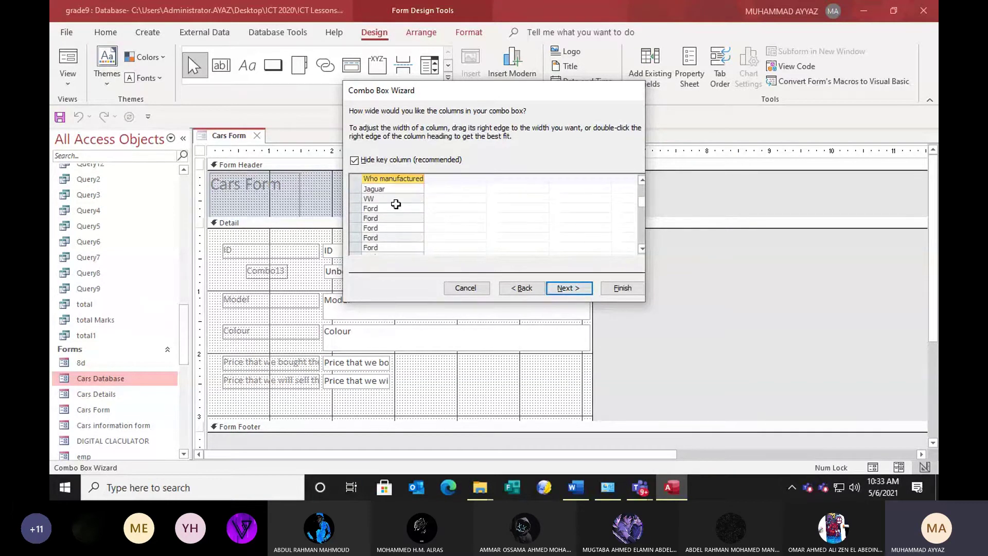
pyautogui.scroll(3, 396, 205)
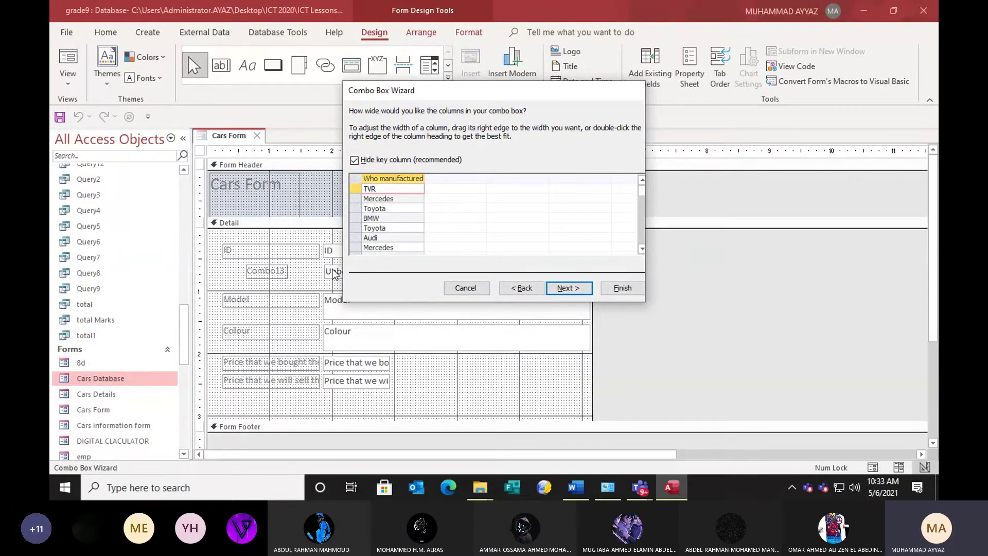
pyautogui.click(568, 288)
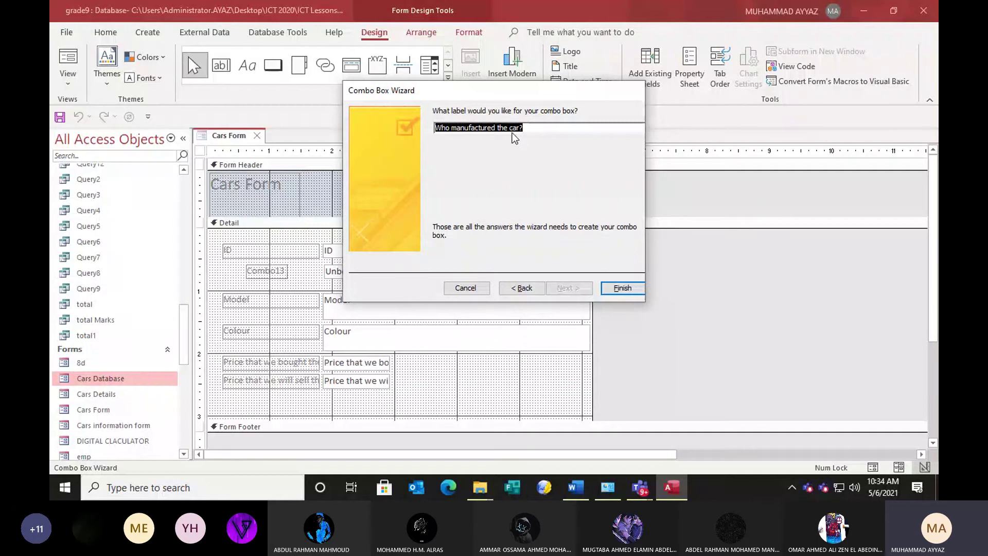
# Label the combo box Manufacturer Name and finish the Combo Box Wizard.
pyautogui.press('End')
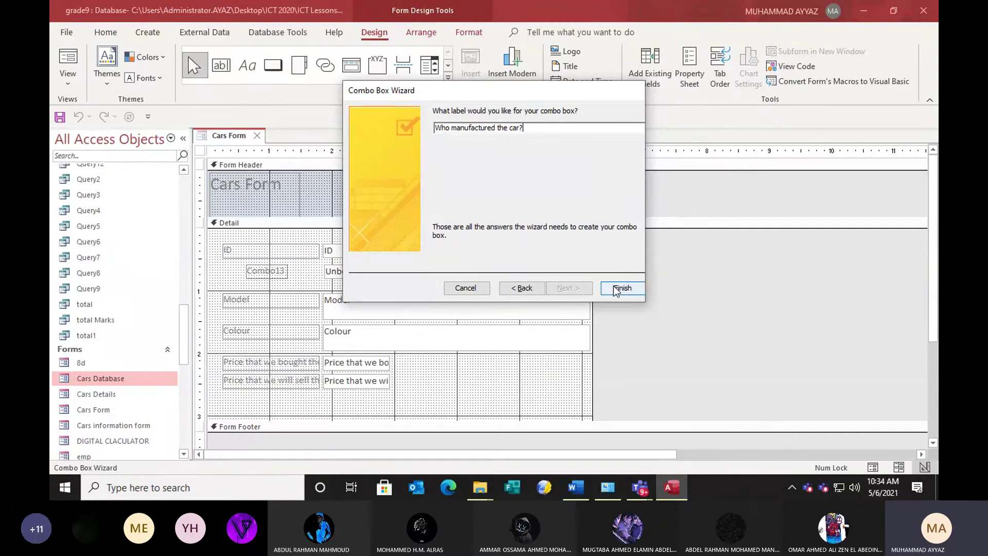
pyautogui.moveTo(526, 128); pyautogui.dragTo(468, 128)
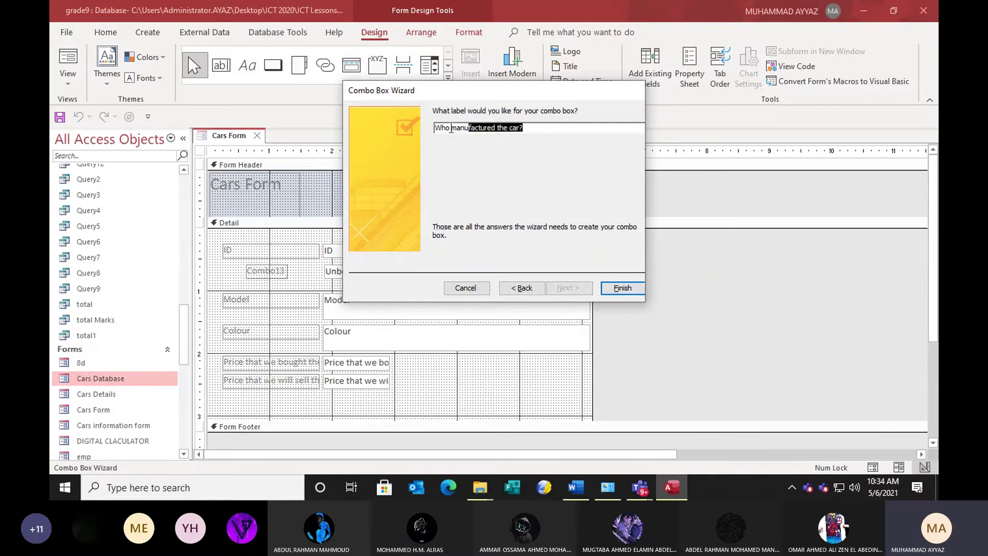
pyautogui.press('End')
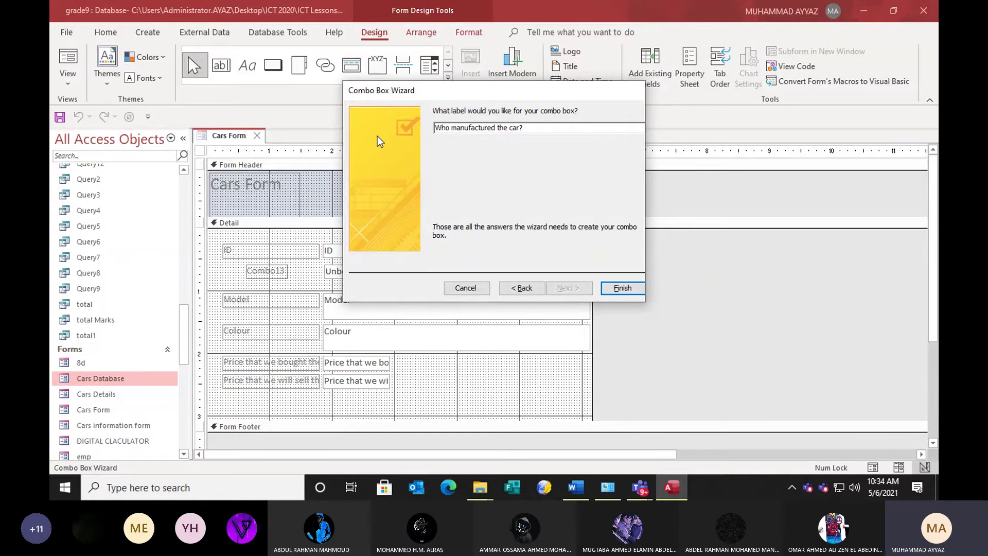
pyautogui.moveTo(526, 128); pyautogui.dragTo(422, 125)
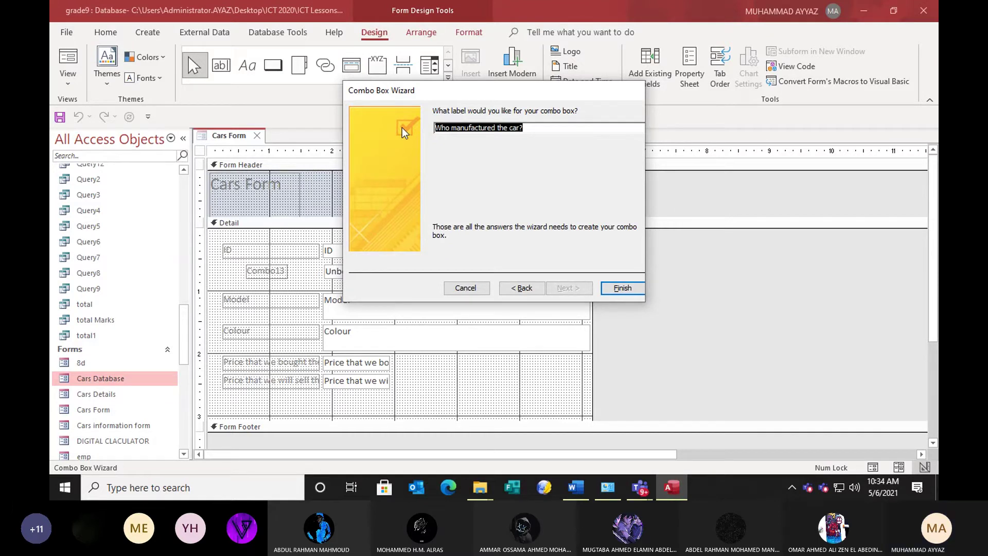
pyautogui.write('Manufact')
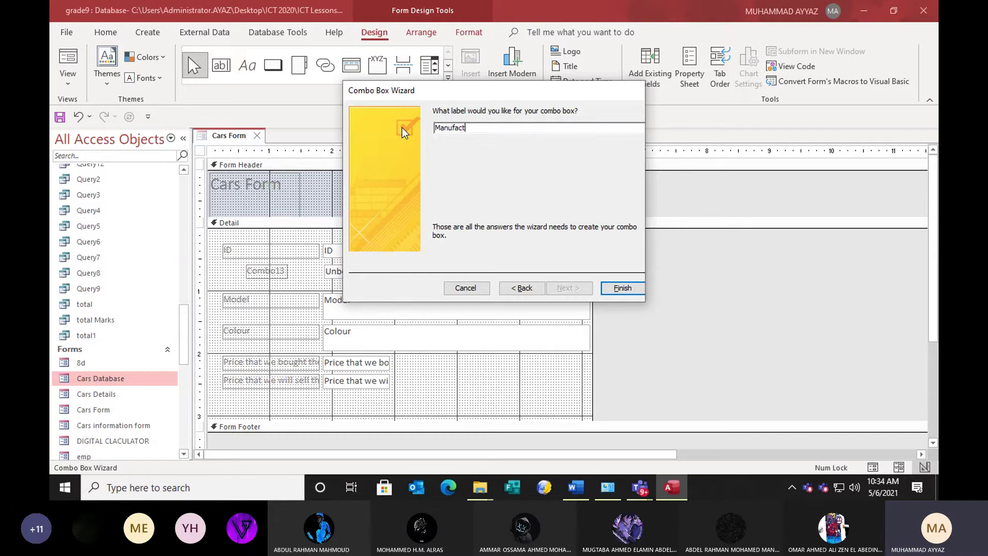
pyautogui.write('urer Name')
pyautogui.click(615, 288)
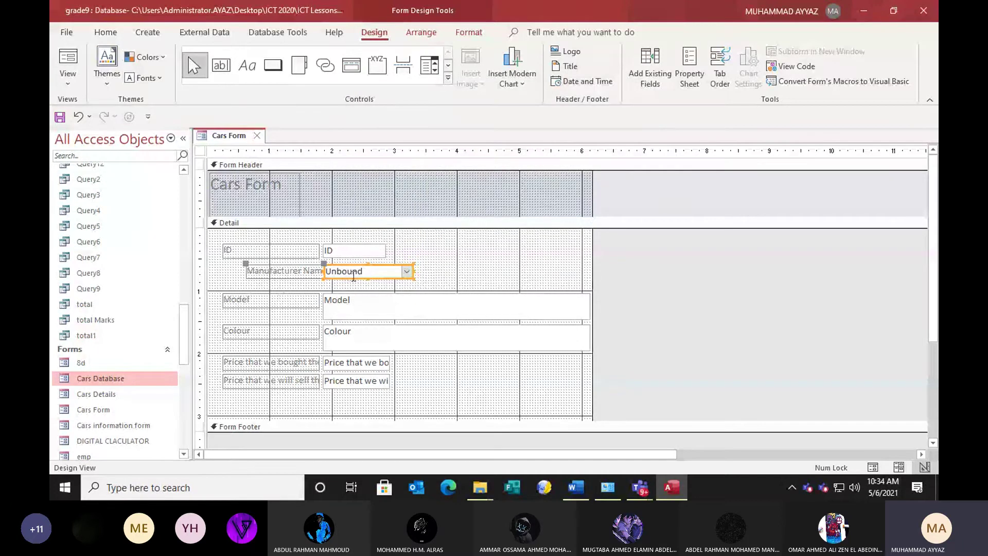
# Align the Manufacturer Name label with the other labels, narrow it to clear the combo box, and save the form.
pyautogui.click(329, 272)
pyautogui.moveTo(245, 271); pyautogui.dragTo(221, 268)
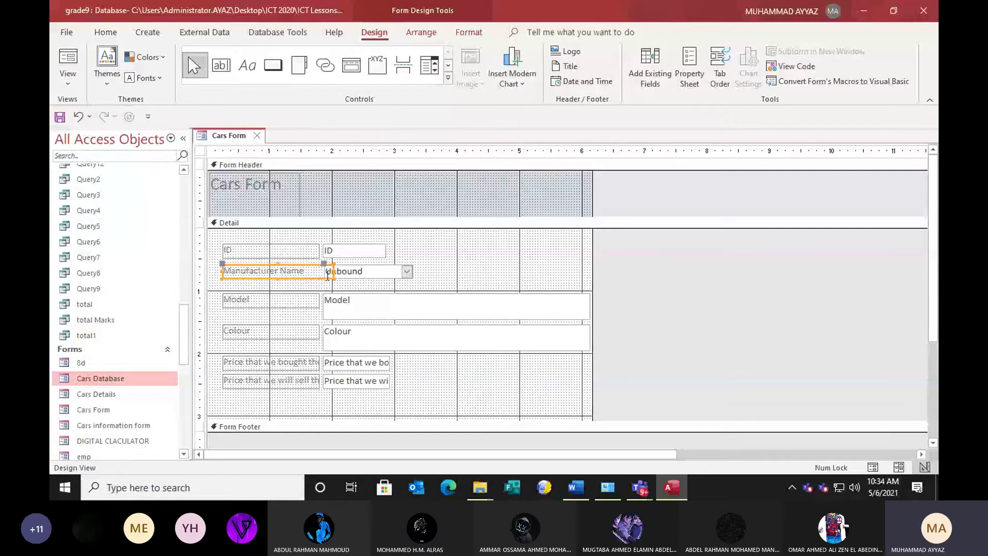
pyautogui.moveTo(332, 273); pyautogui.dragTo(316, 271)
pyautogui.click(354, 284)
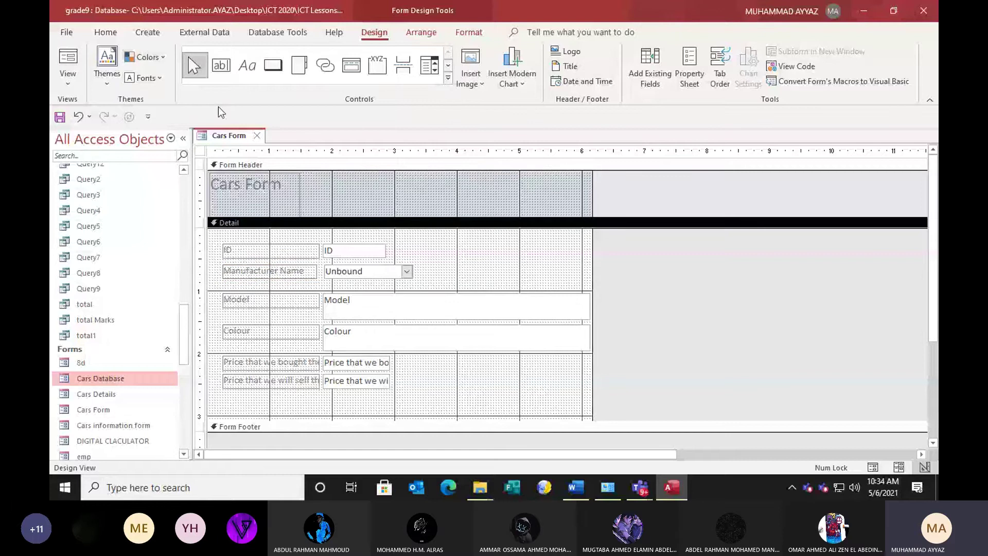
pyautogui.rightClick(226, 136)
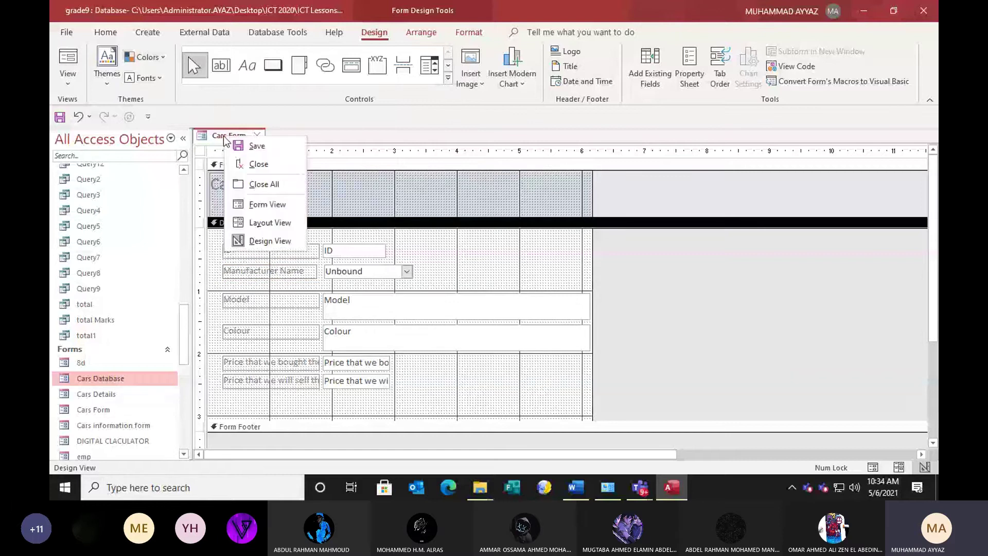
pyautogui.click(251, 146)
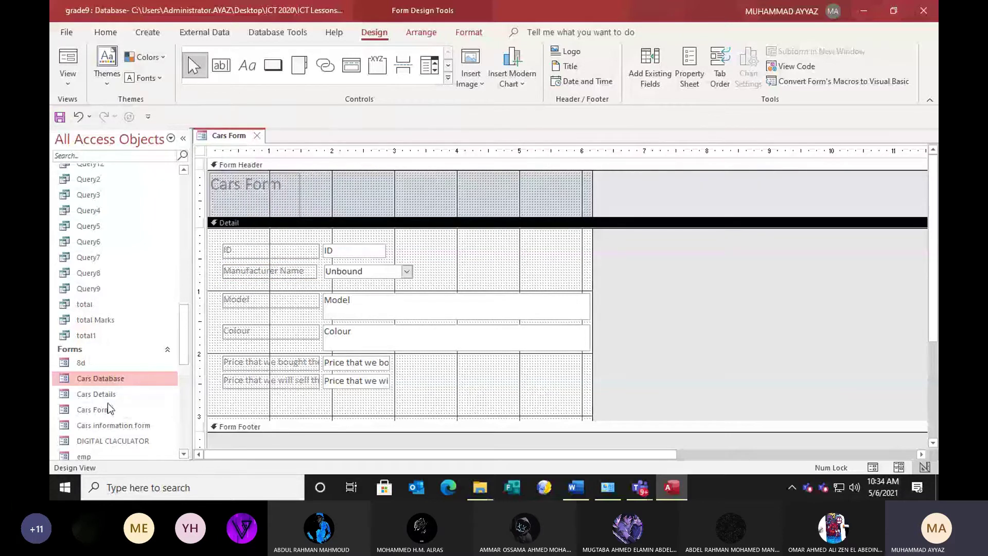
# Open Cars Form in Form View and look up the Vauxhall record through the Manufacturer Name list.
pyautogui.scroll(-4, 111, 409)
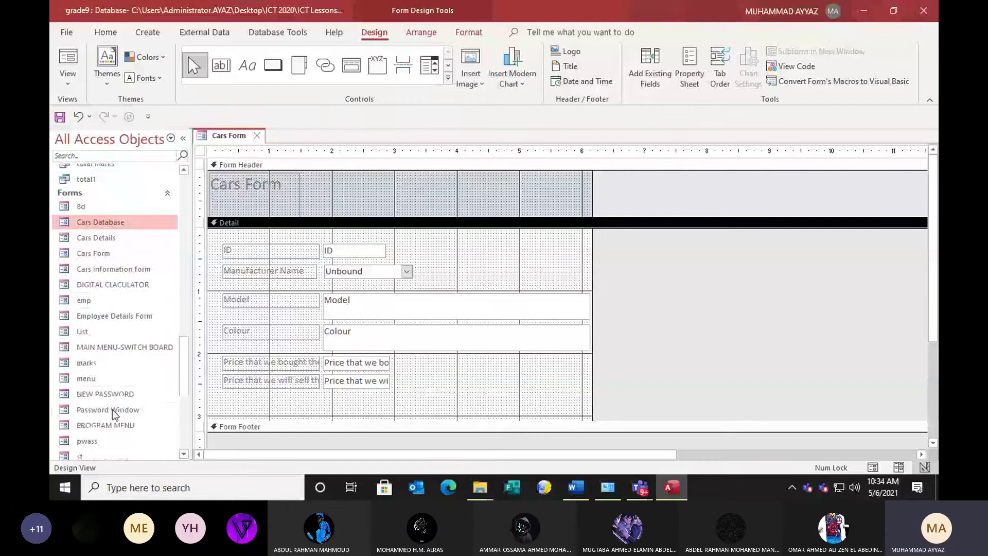
pyautogui.doubleClick(93, 253)
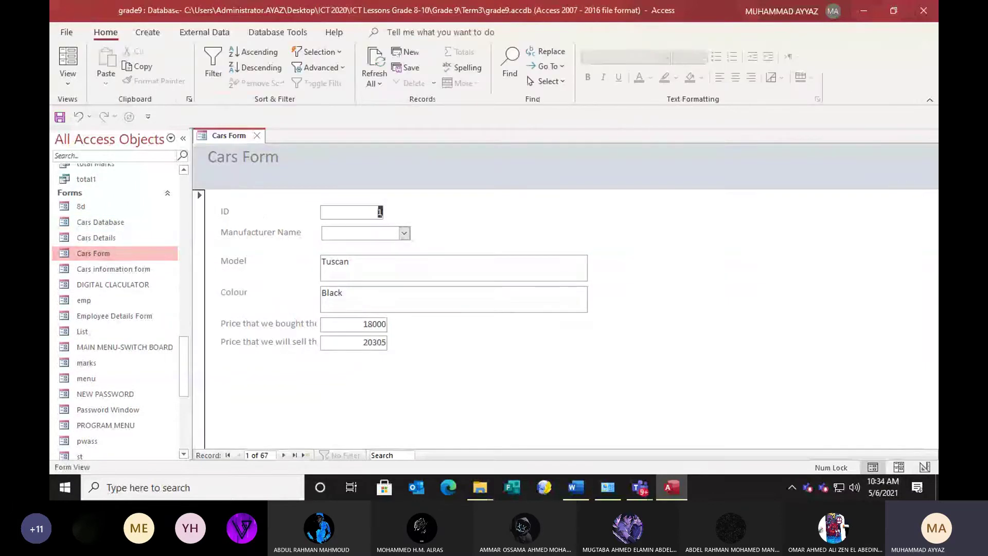
pyautogui.click(404, 234)
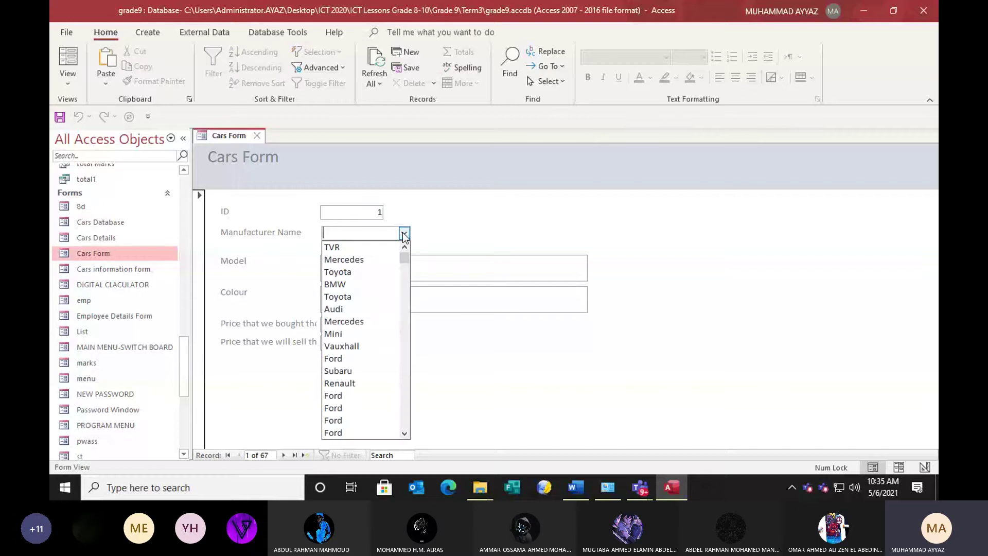
pyautogui.click(355, 345)
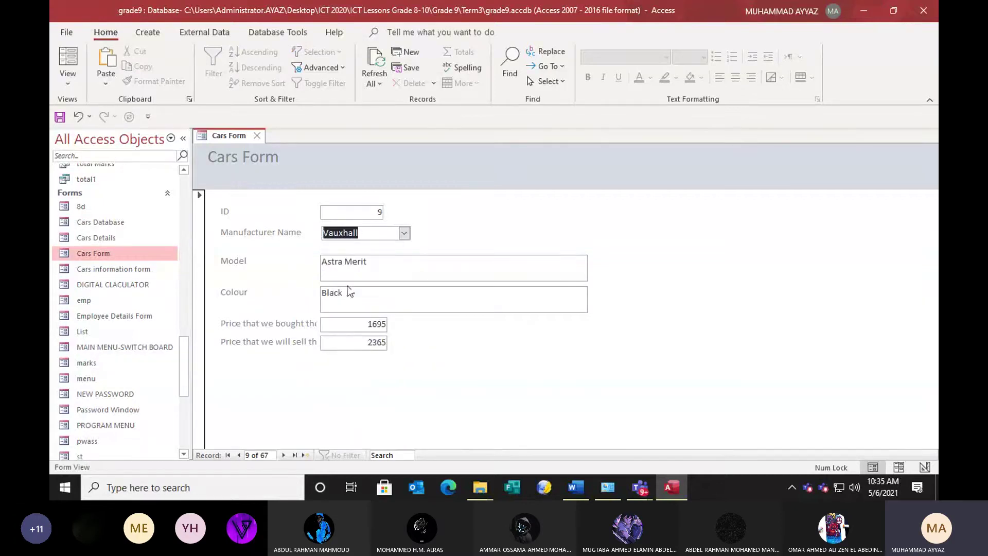
# Look up two different Ford records and the Jaguar XK series record through the Manufacturer Name list.
pyautogui.click(404, 233)
pyautogui.click(339, 397)
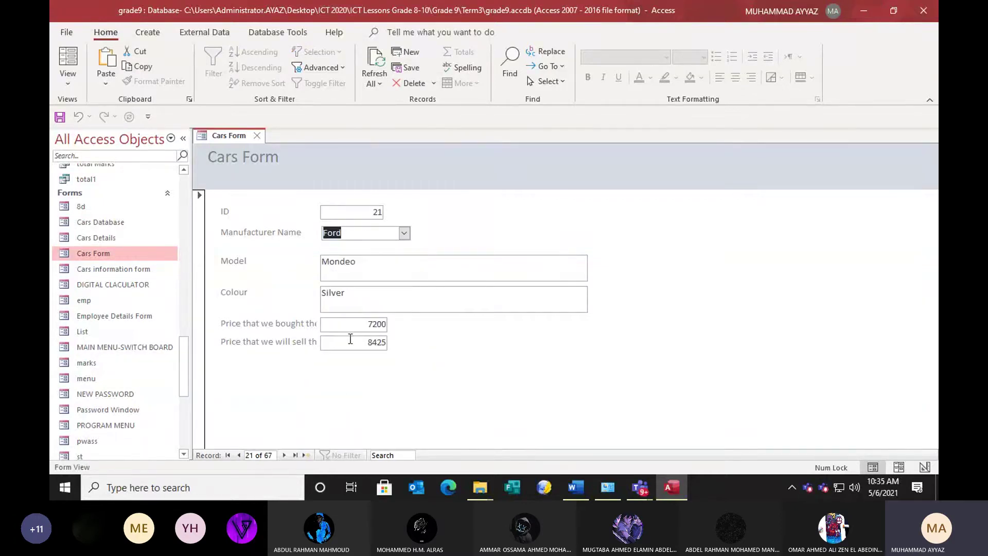
pyautogui.click(404, 233)
pyautogui.click(337, 401)
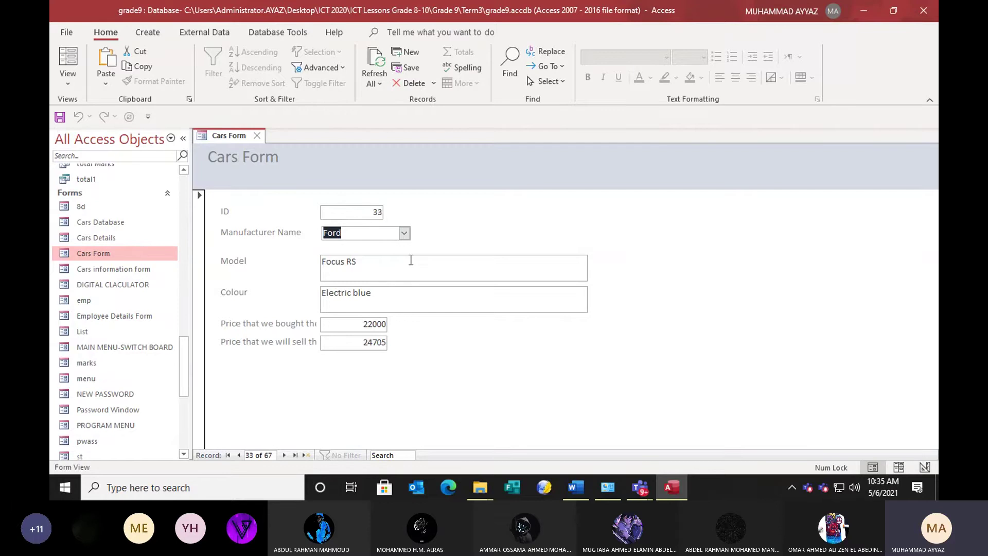
pyautogui.click(404, 233)
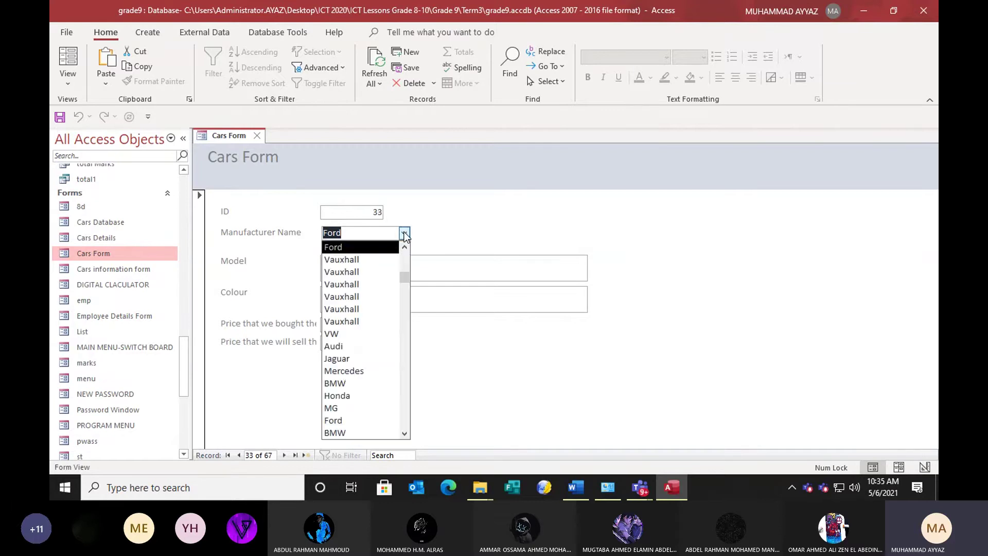
pyautogui.click(340, 359)
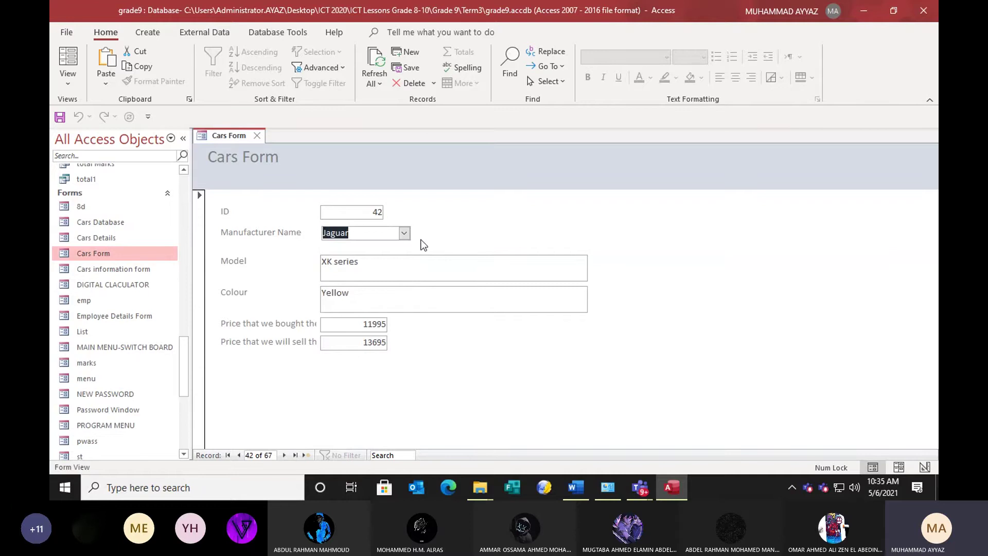
# Capture the form with its Manufacturer Name list expanded and paste the screenshot into a new blank Word document.
pyautogui.click(404, 233)
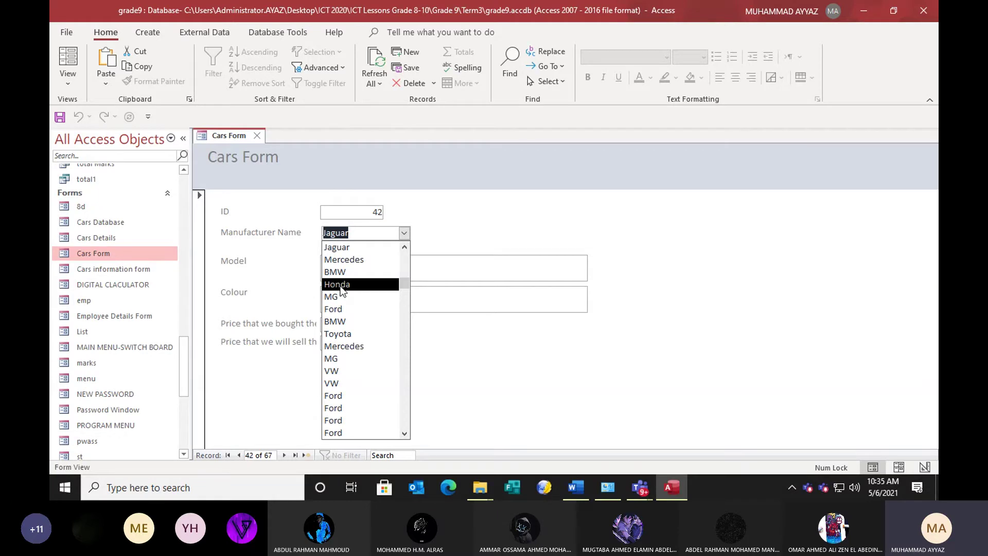
pyautogui.click(76, 486)
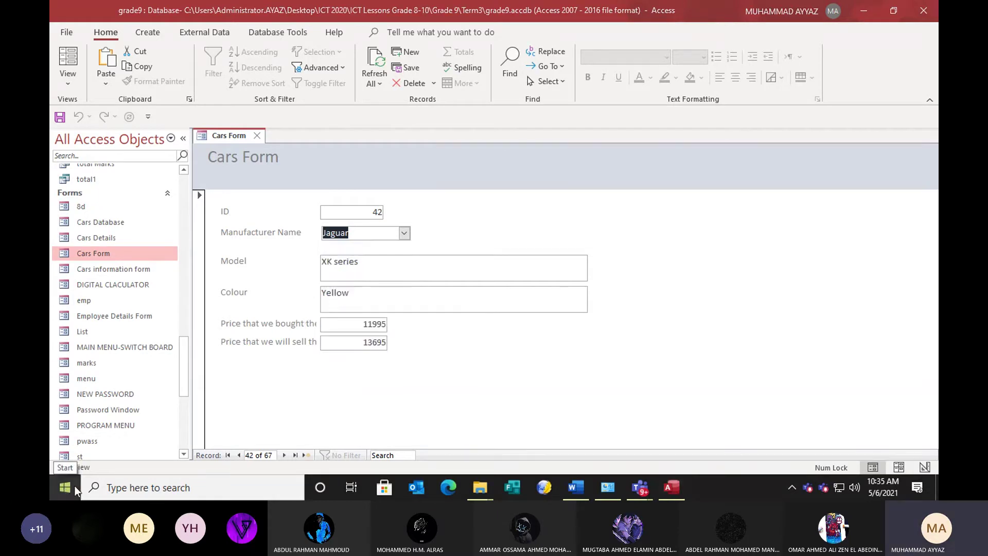
pyautogui.write('word')
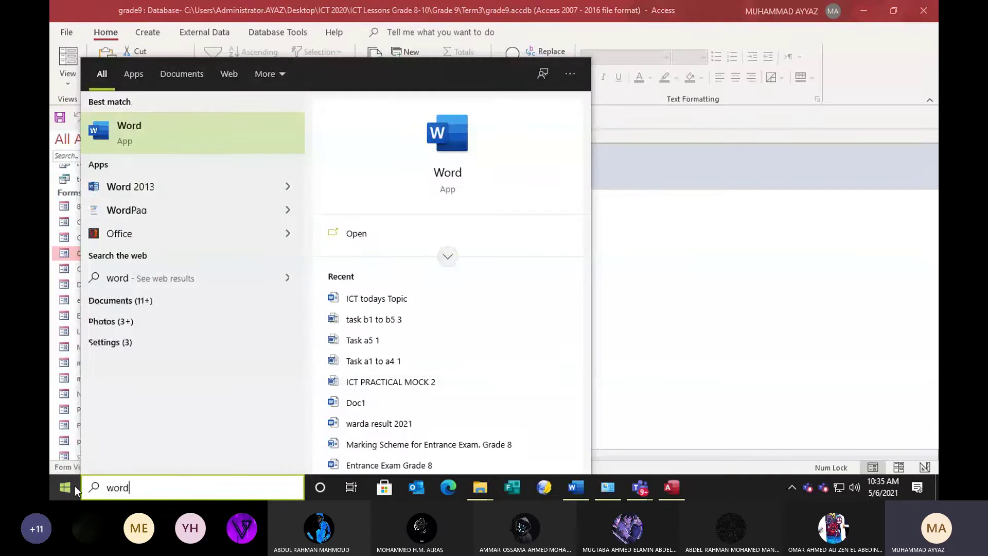
pyautogui.press('Return')
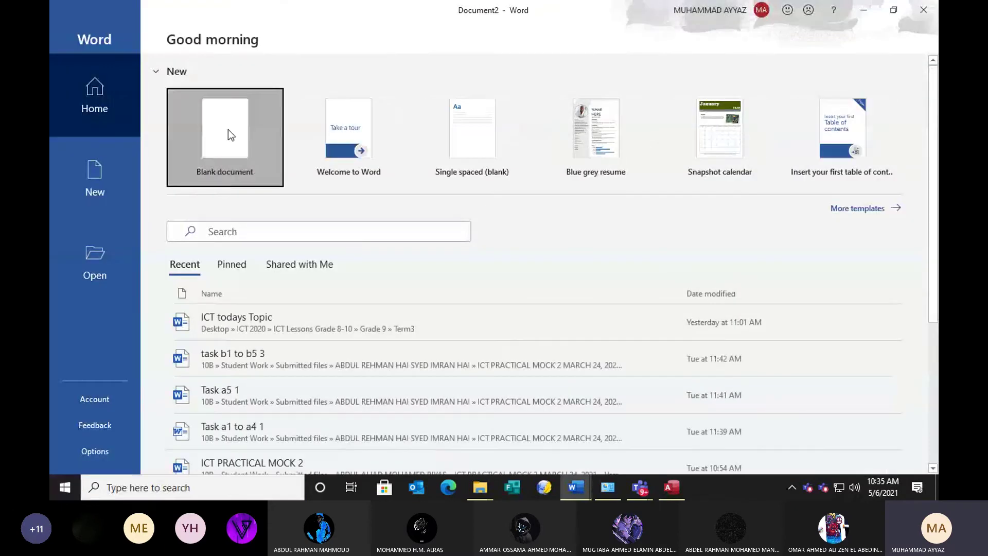
pyautogui.click(227, 128)
pyautogui.hotkey('ctrl', 'v')
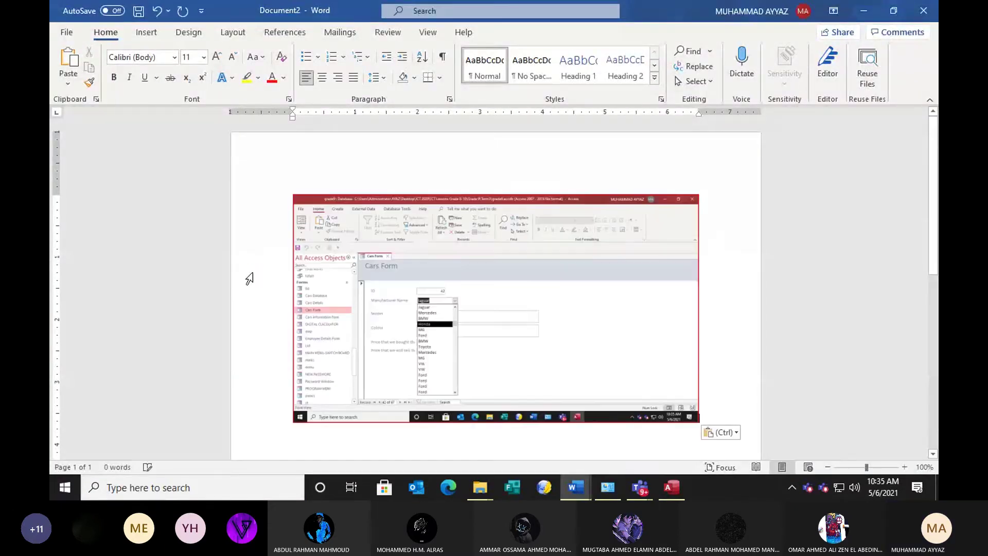
# Crop the pasted screenshot on all four sides to the Cars Form area, about 5.39" wide by 2.55" high.
pyautogui.click(523, 278)
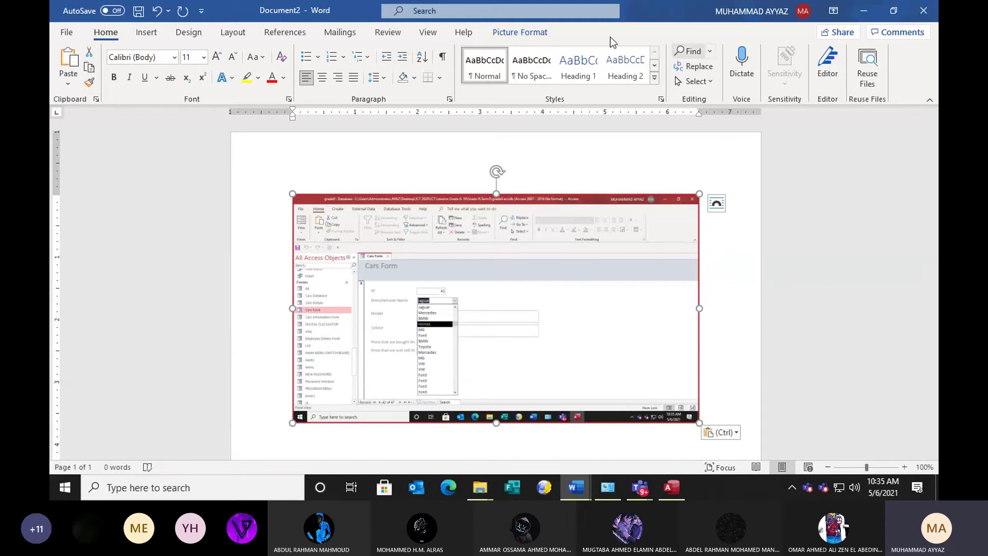
pyautogui.click(535, 34)
pyautogui.click(826, 64)
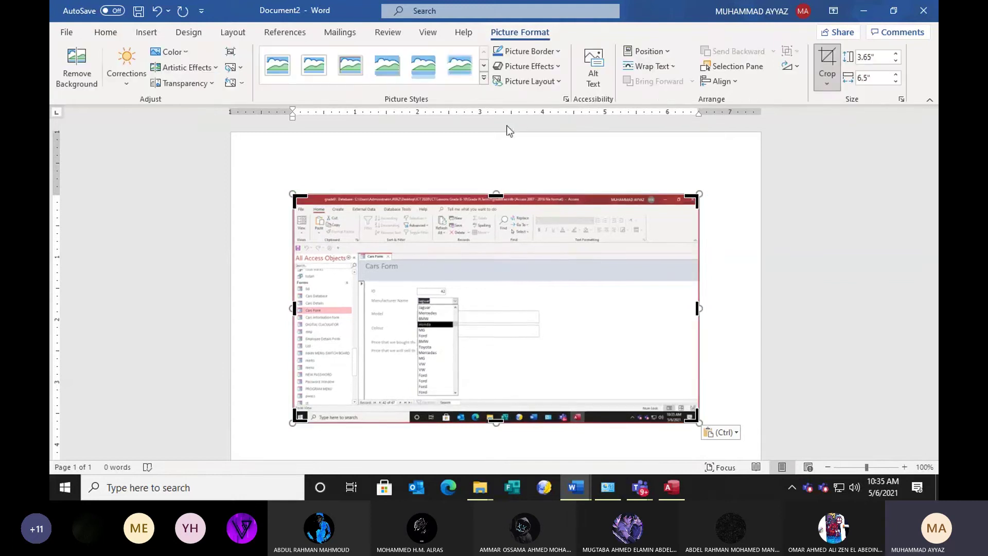
pyautogui.moveTo(495, 194); pyautogui.dragTo(491, 249)
pyautogui.moveTo(293, 282); pyautogui.dragTo(355, 283)
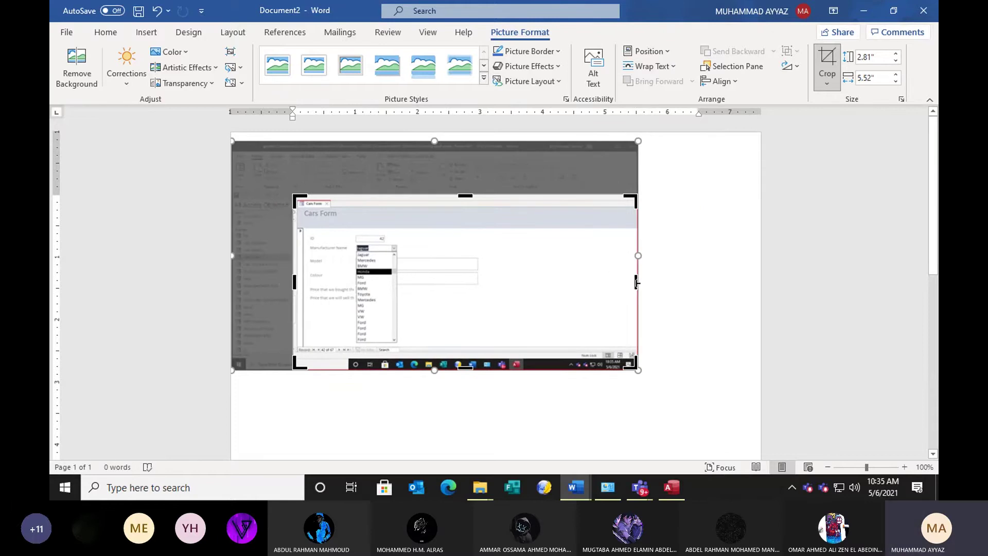
pyautogui.moveTo(638, 279); pyautogui.dragTo(628, 280)
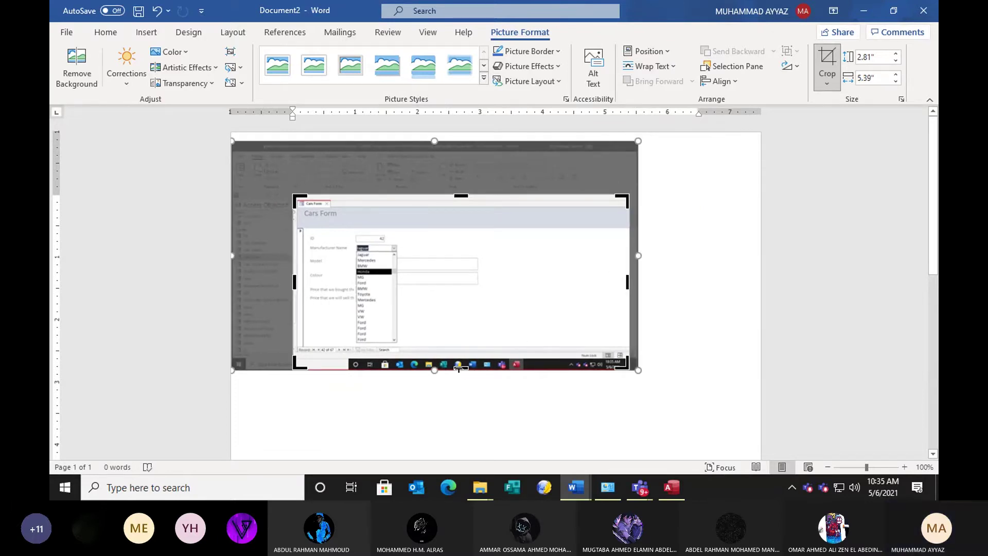
pyautogui.moveTo(461, 367); pyautogui.dragTo(458, 350)
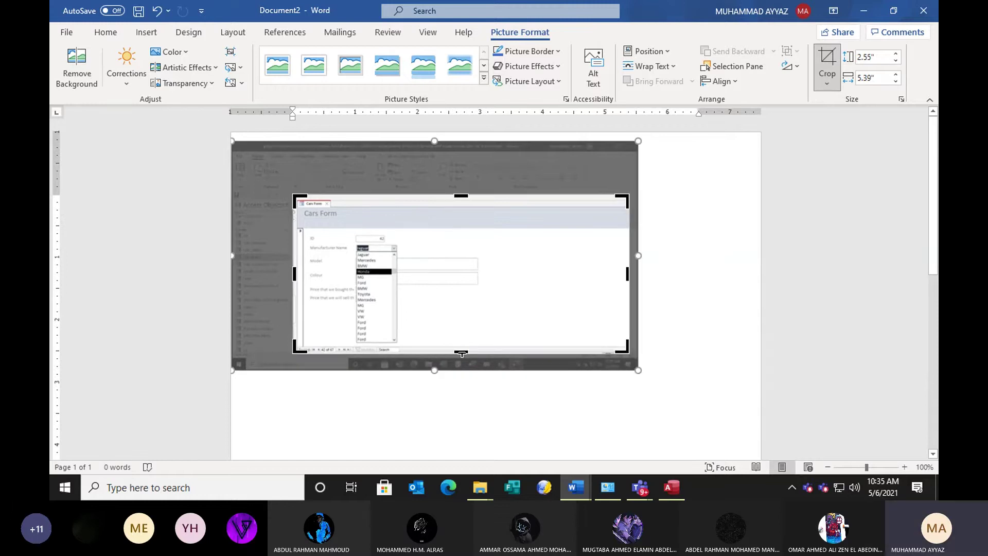
pyautogui.click(460, 352)
pyautogui.click(463, 355)
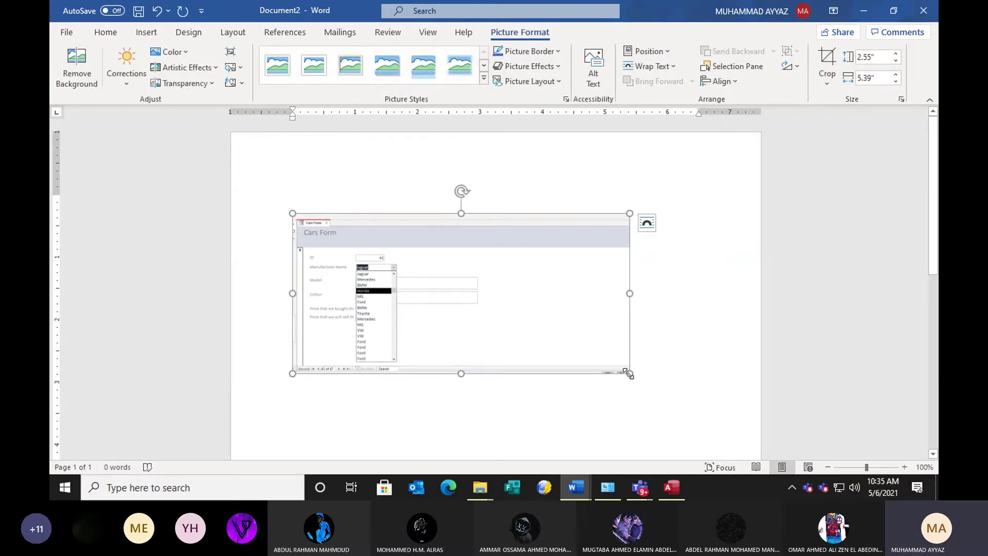
# Enlarge the picture to about 6.75" by 3.2", position it top centre with text wrapping, and nudge it slightly up and left.
pyautogui.moveTo(630, 372); pyautogui.dragTo(629, 412)
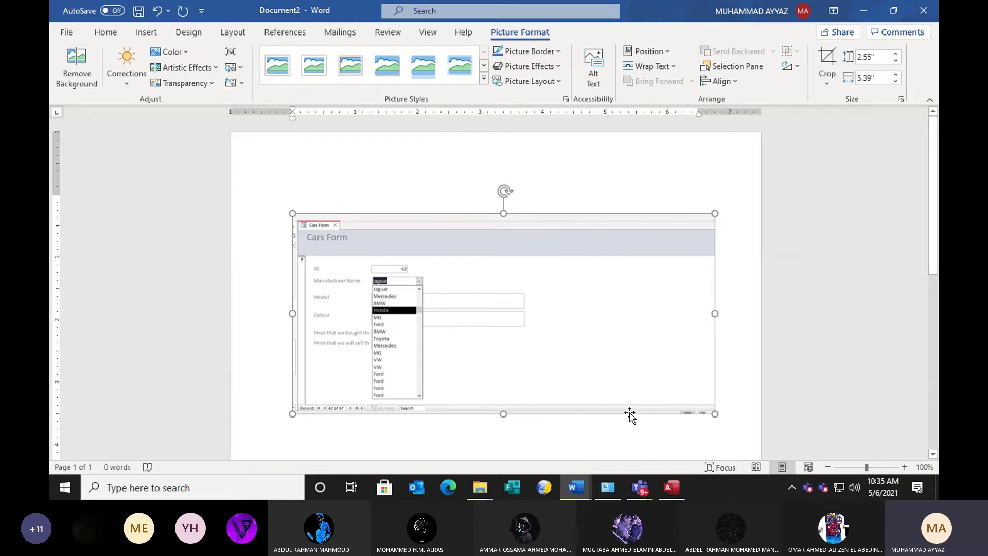
pyautogui.click(492, 244)
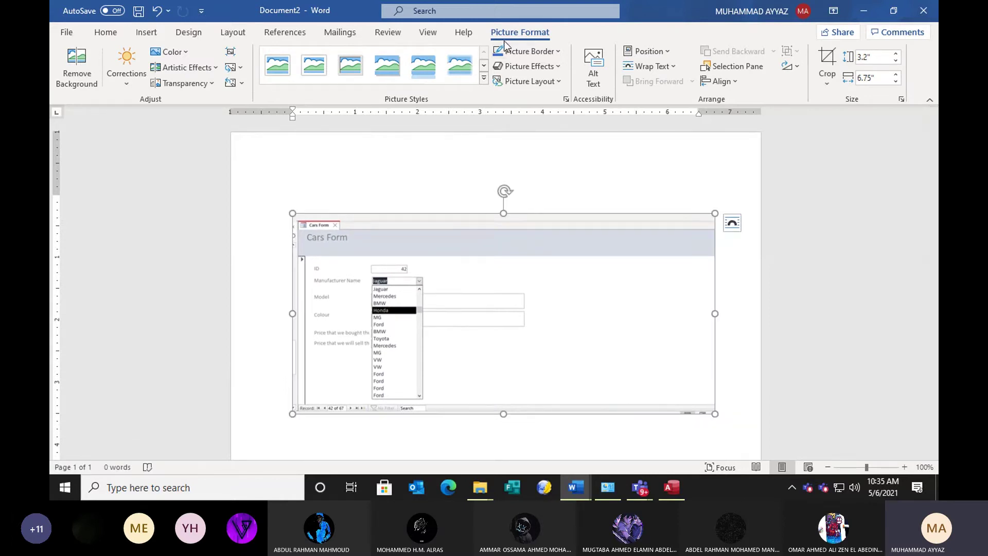
pyautogui.click(650, 52)
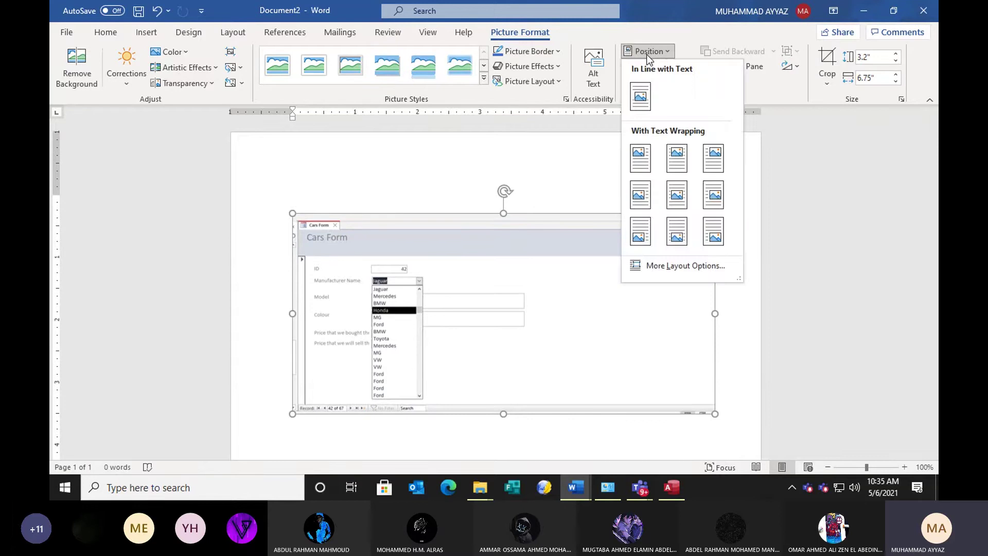
pyautogui.click(677, 159)
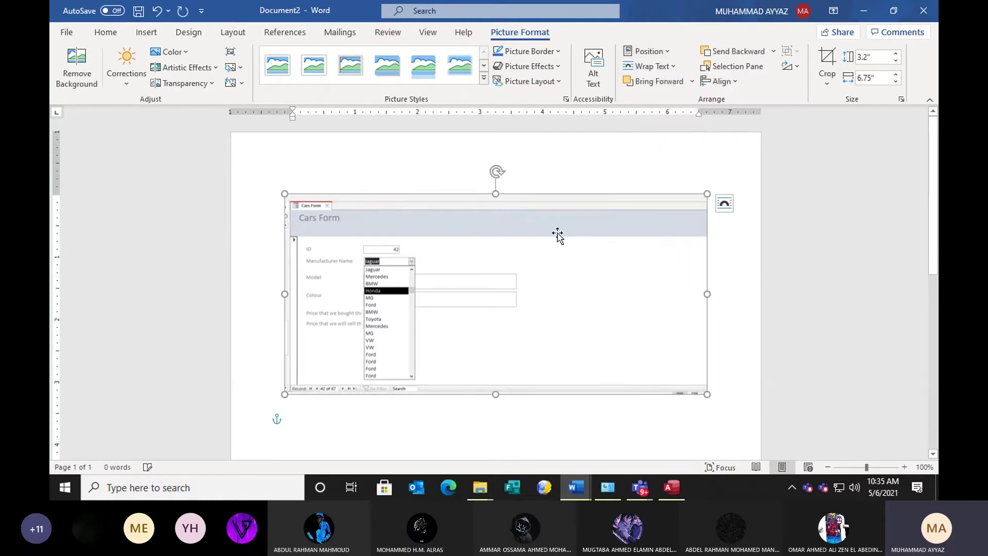
pyautogui.moveTo(539, 212)
pyautogui.mouseDown()
pyautogui.moveTo(502, 238)
pyautogui.moveTo(529, 179)
pyautogui.moveTo(539, 202)
pyautogui.mouseUp()
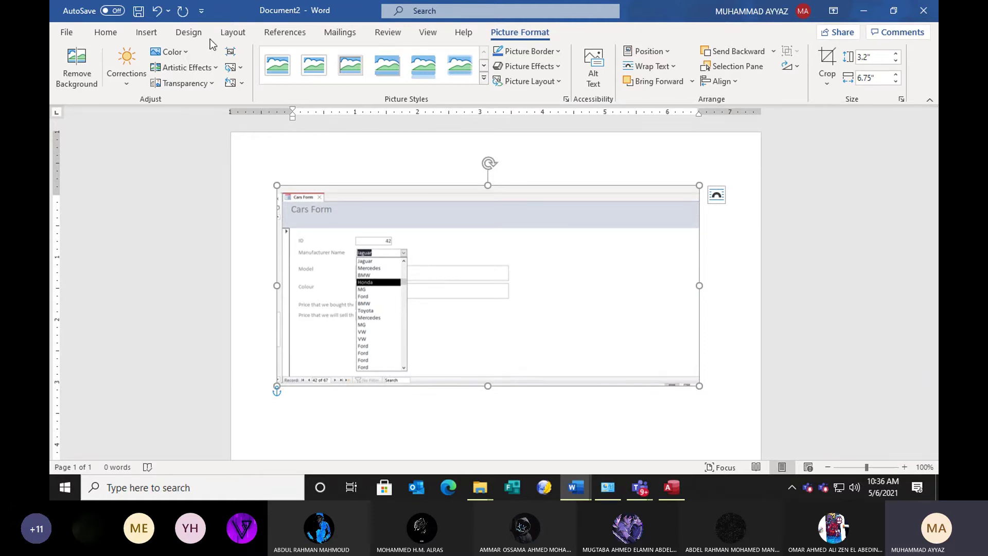
# Draw a left block arrow about 2.02" wide and 0.85" high over the picture, beside the expanded manufacturer list.
pyautogui.click(189, 33)
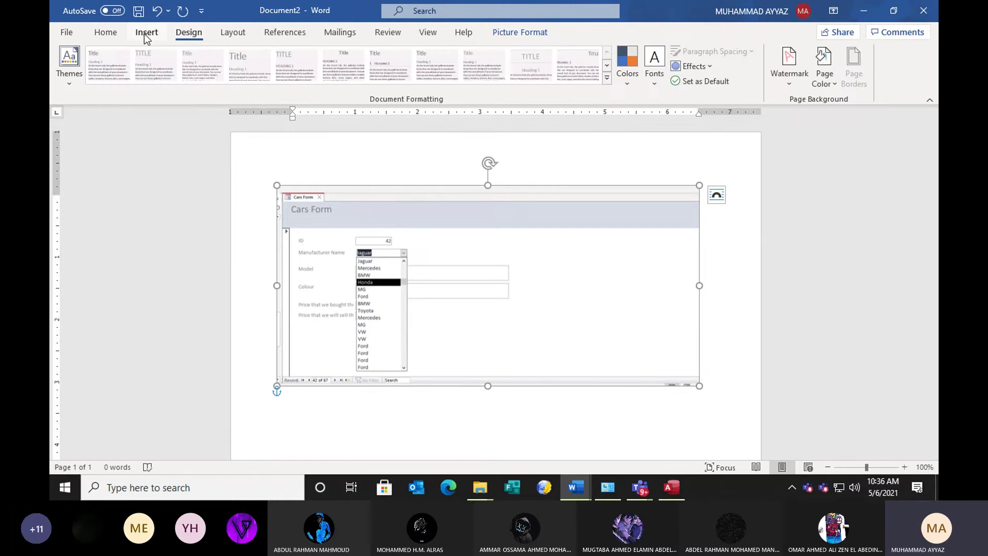
pyautogui.click(146, 33)
pyautogui.click(225, 52)
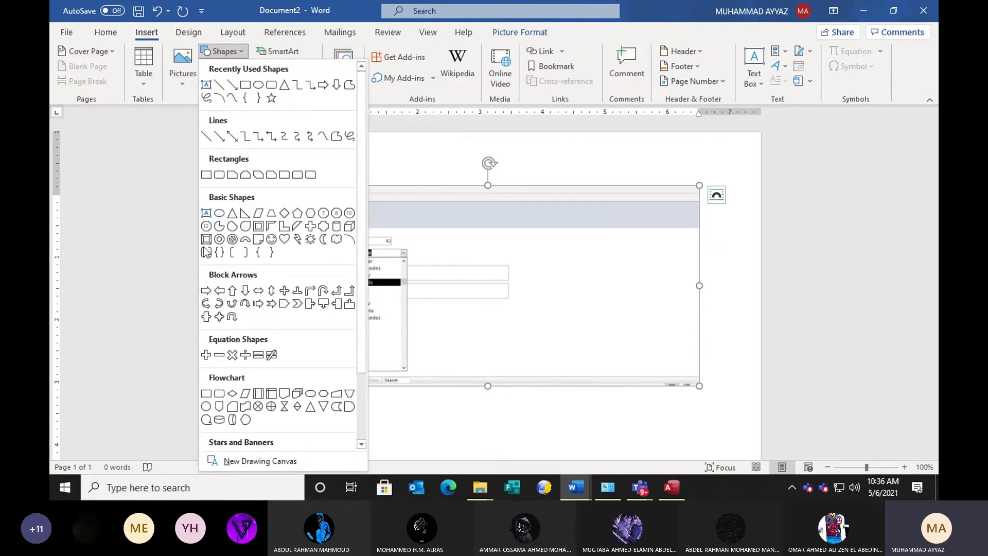
pyautogui.click(219, 290)
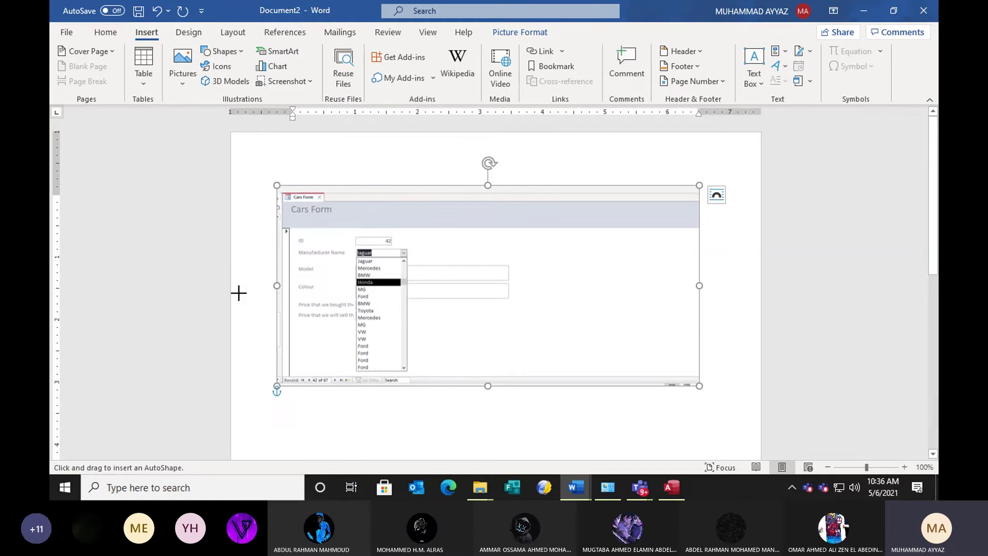
pyautogui.moveTo(545, 361); pyautogui.dragTo(418, 332)
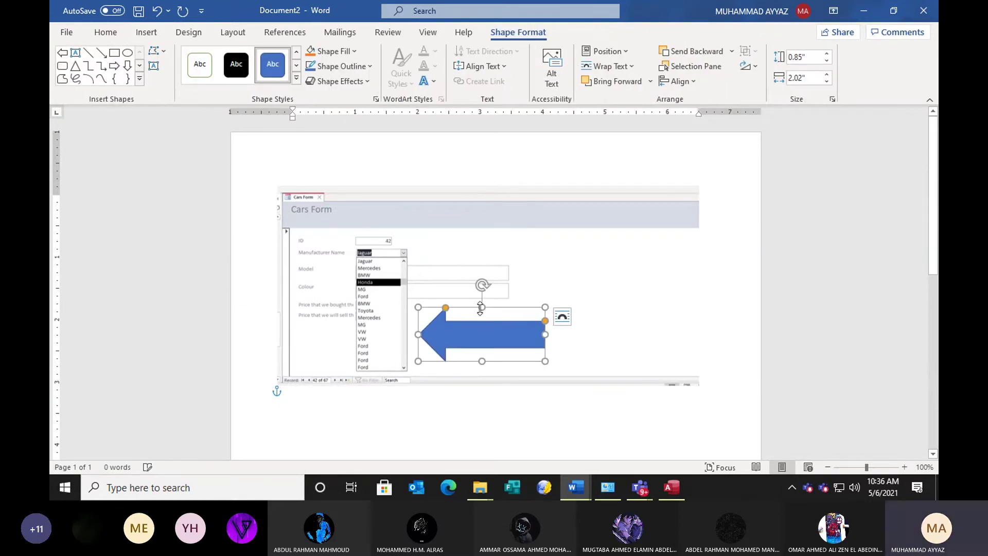
# Thin, tilt and lengthen the arrow so its tip points up into the manufacturer list, and deselect it.
pyautogui.moveTo(490, 334)
pyautogui.mouseDown()
pyautogui.moveTo(496, 350)
pyautogui.moveTo(495, 328)
pyautogui.mouseUp()
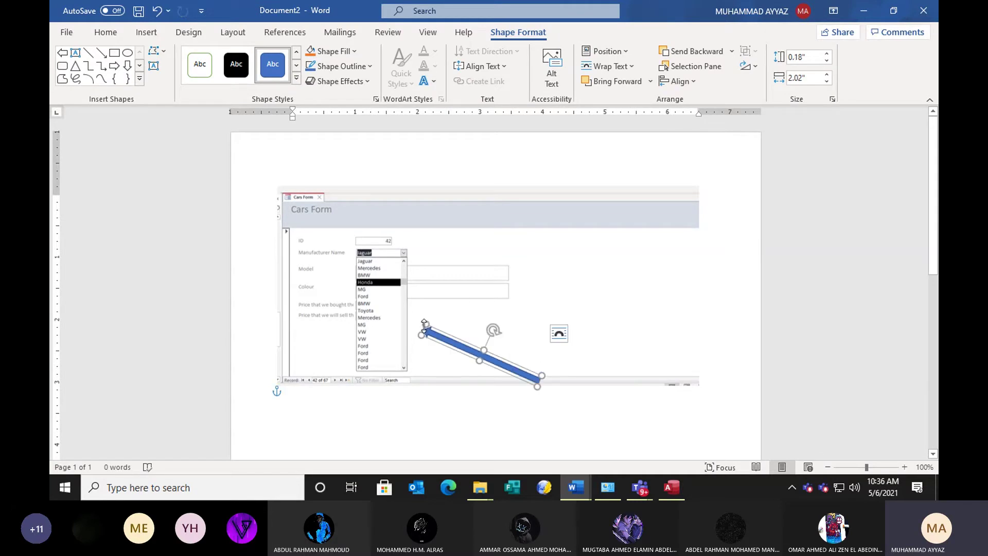
pyautogui.moveTo(426, 323); pyautogui.dragTo(399, 310)
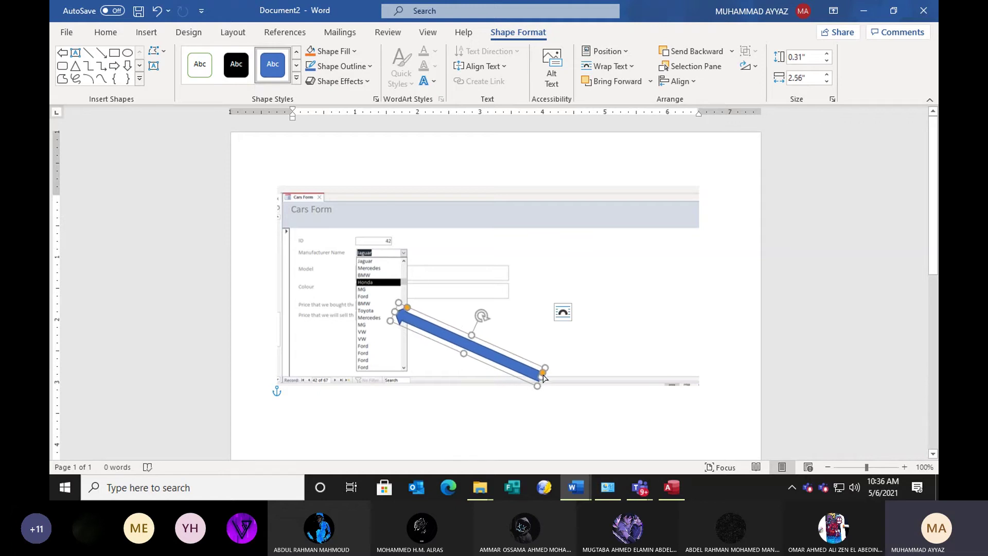
pyautogui.moveTo(545, 368); pyautogui.dragTo(538, 379)
pyautogui.click(550, 400)
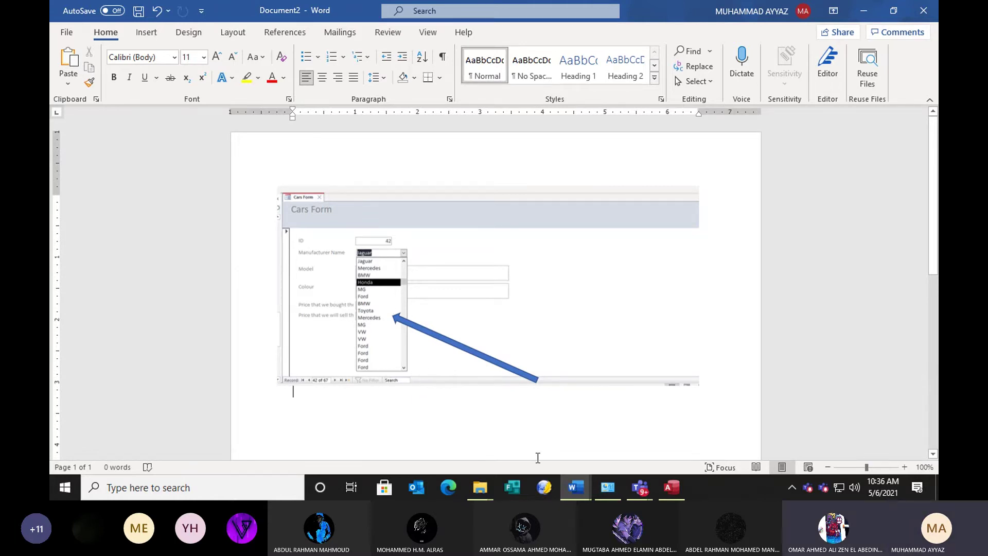
pyautogui.moveTo(633, 491)
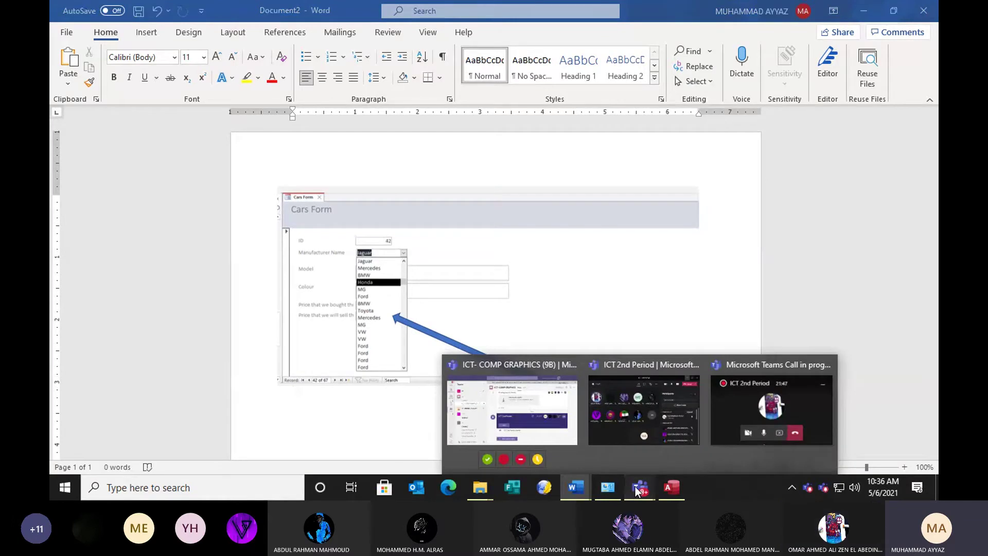
pyautogui.click(638, 491)
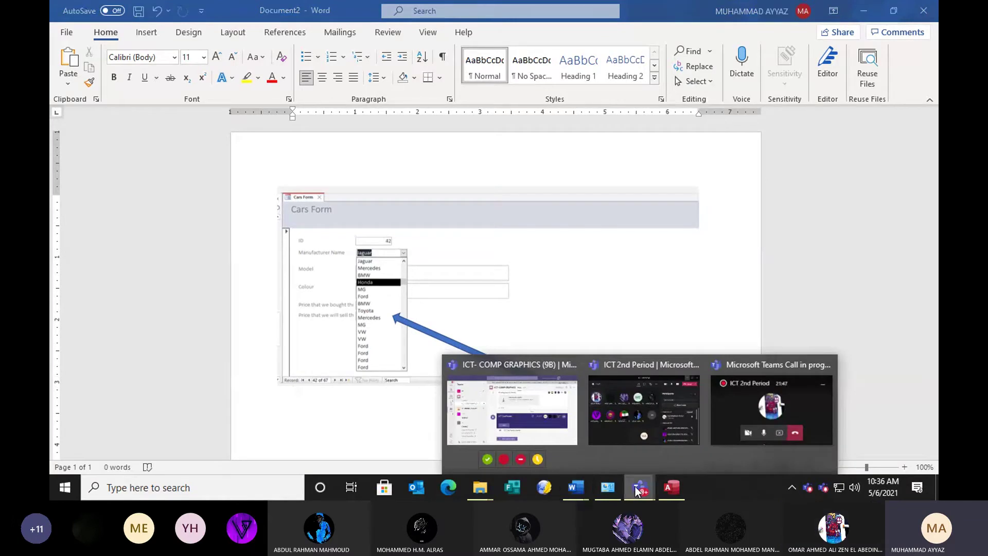
# Switch back to Access, close Cars Form, and open the Car category details report to view its grouped records and sums.
pyautogui.click(665, 489)
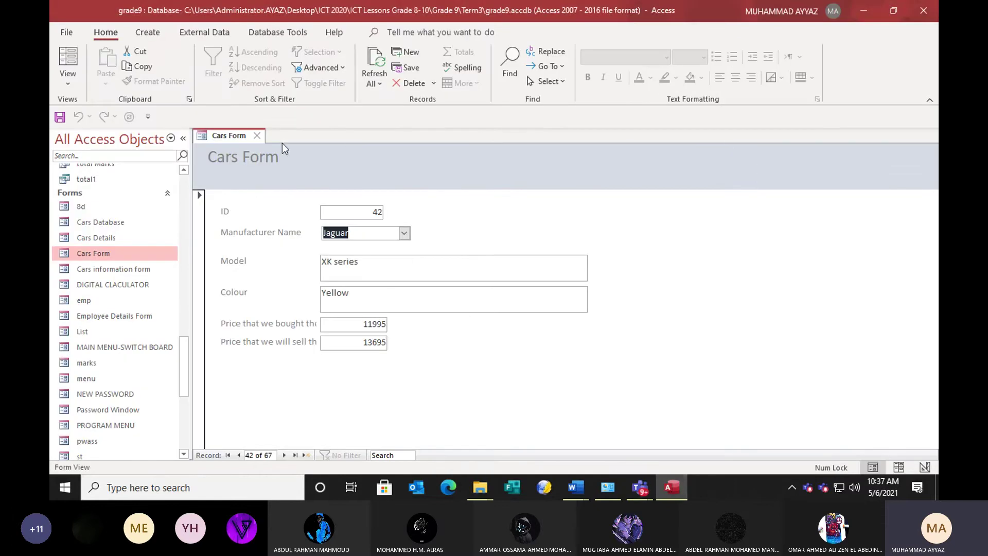
pyautogui.click(258, 136)
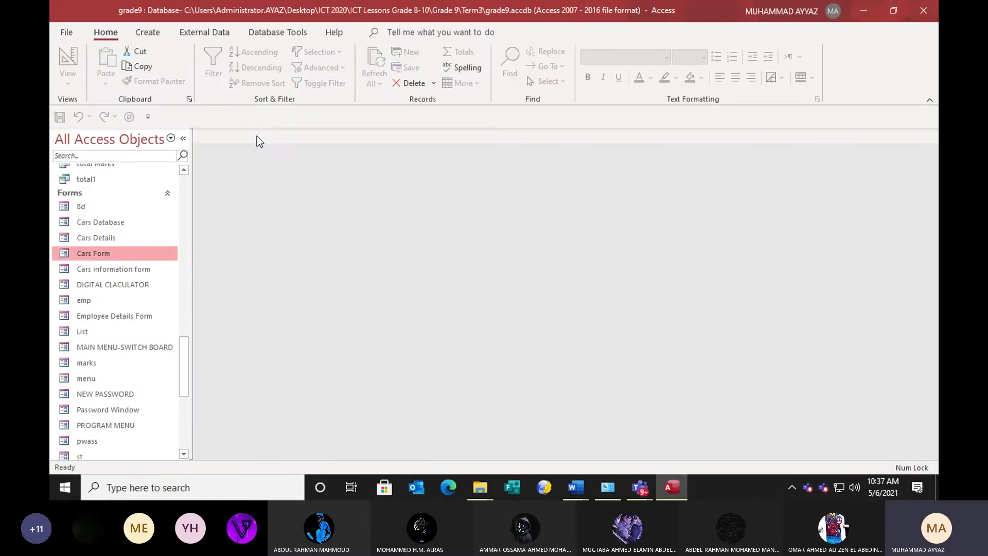
pyautogui.scroll(-4, 110, 361)
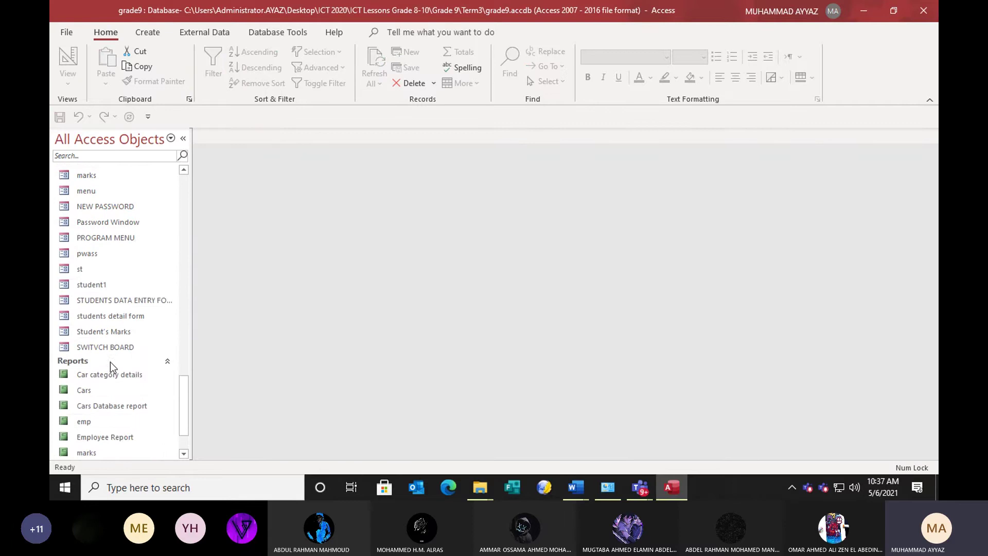
pyautogui.scroll(-2, 110, 363)
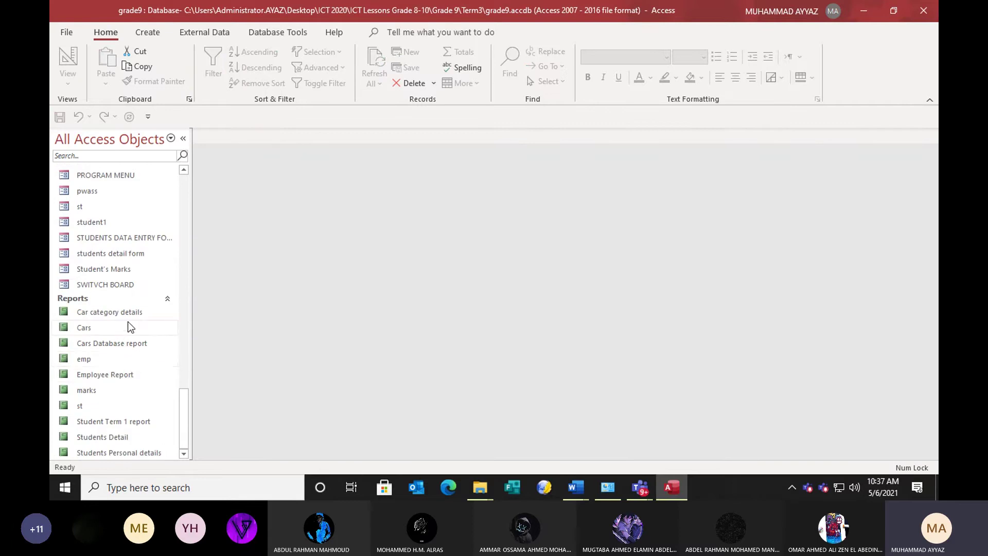
pyautogui.doubleClick(104, 316)
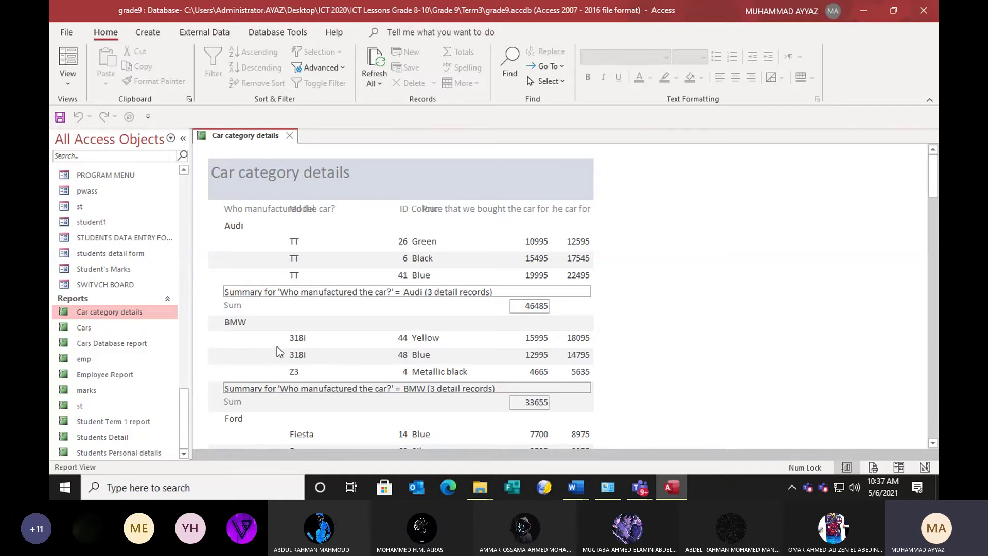
pyautogui.scroll(-1, 296, 336)
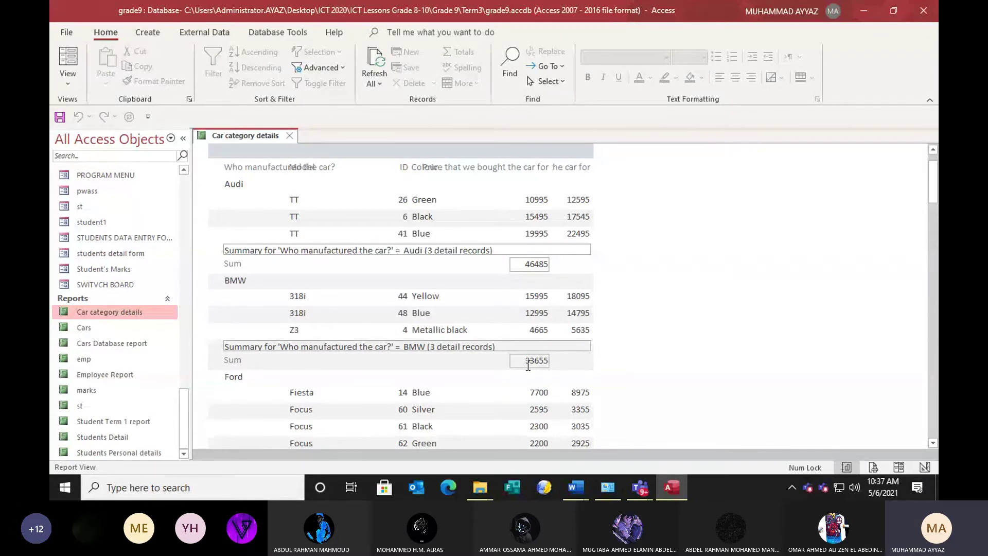
# Examine the purchase price sums under the manufacturer groups in the Car category details report, including BMW and Ford.
pyautogui.moveTo(528, 366); pyautogui.dragTo(558, 362)
pyautogui.scroll(-2, 532, 357)
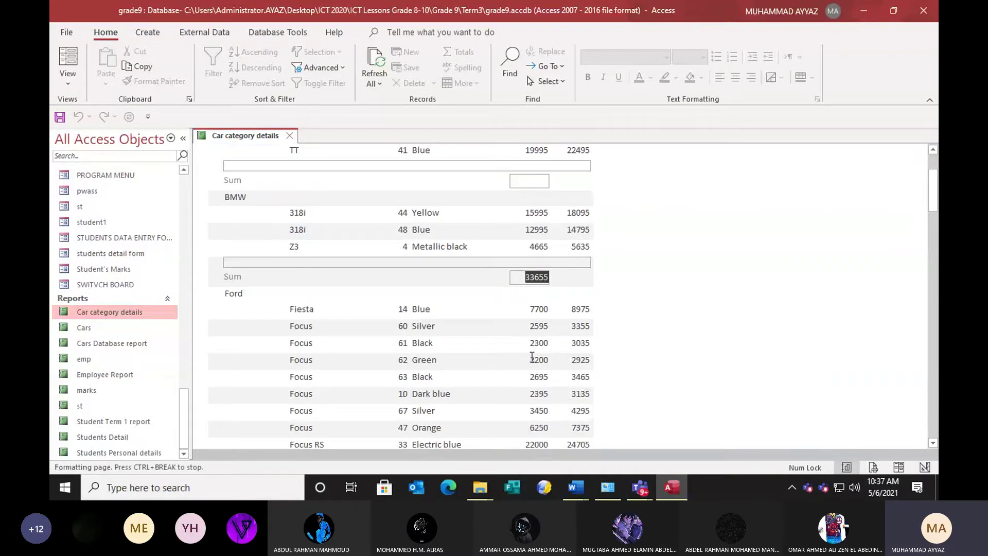
pyautogui.scroll(-8, 532, 356)
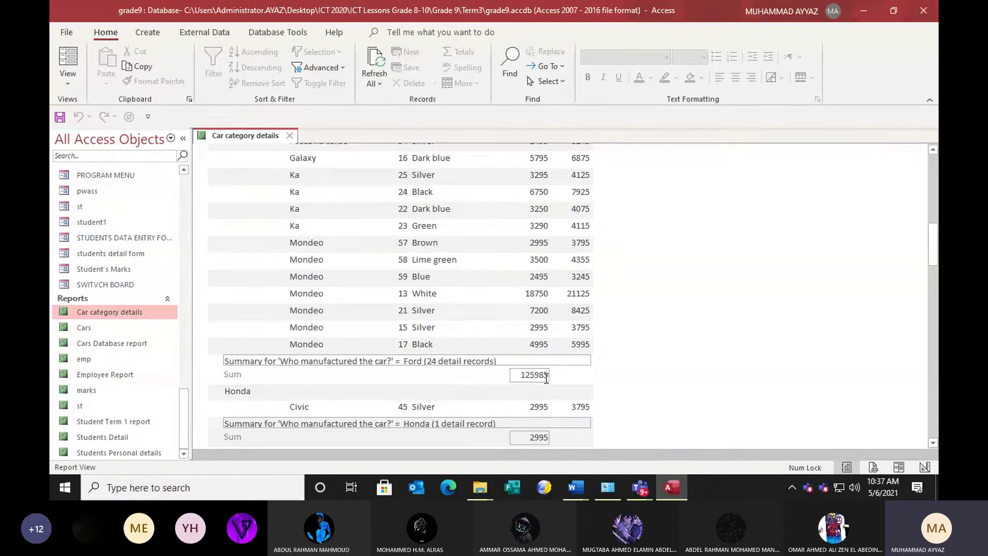
pyautogui.scroll(5, 453, 354)
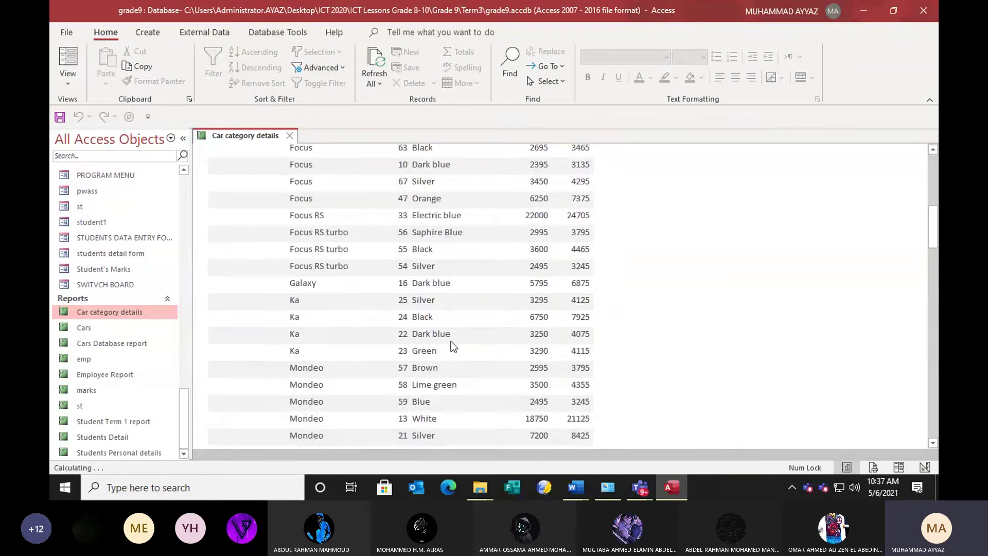
pyautogui.scroll(5, 447, 325)
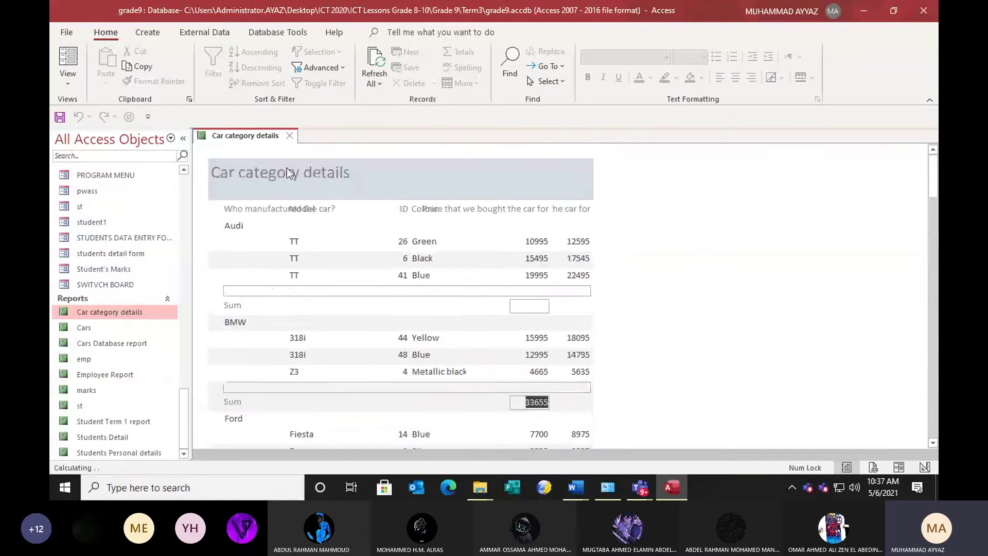
# Close the Car category details report and start a new report with the Report Wizard.
pyautogui.click(290, 135)
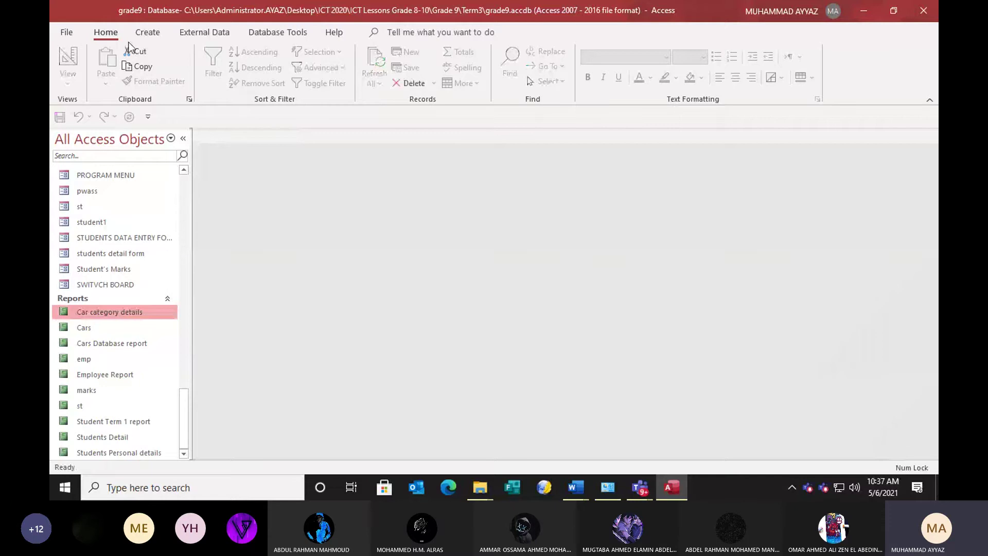
pyautogui.click(145, 33)
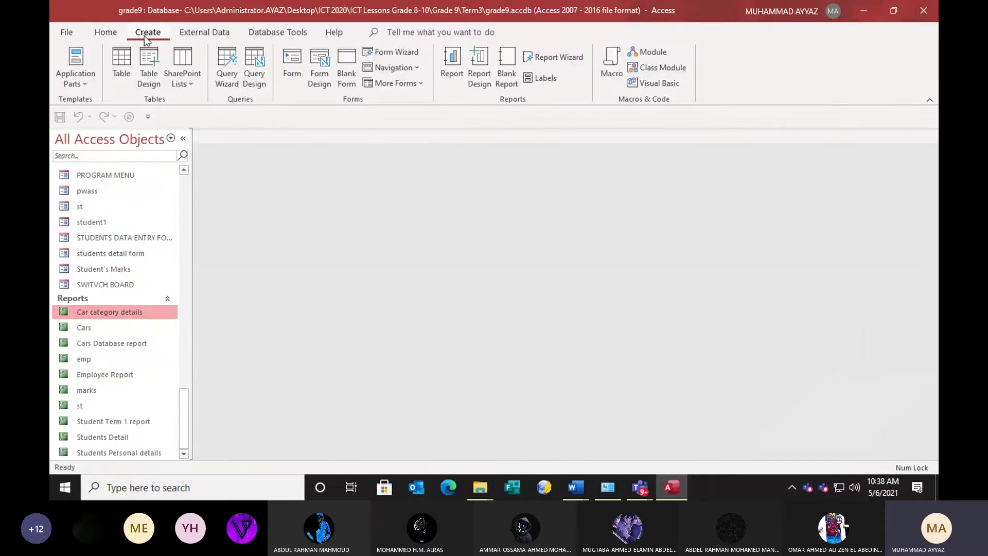
pyautogui.click(563, 58)
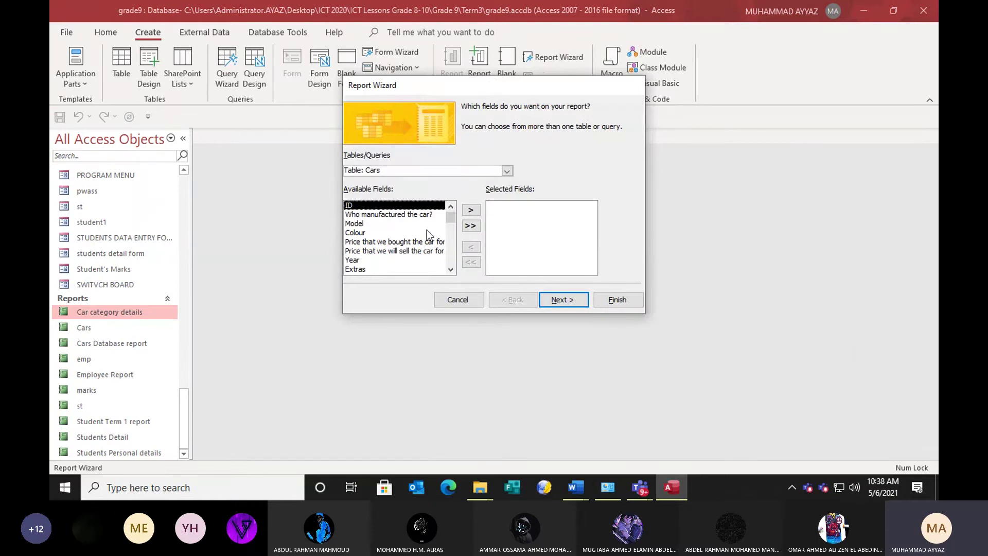
pyautogui.click(470, 211)
pyautogui.click(470, 210)
pyautogui.click(470, 210)
pyautogui.click(470, 211)
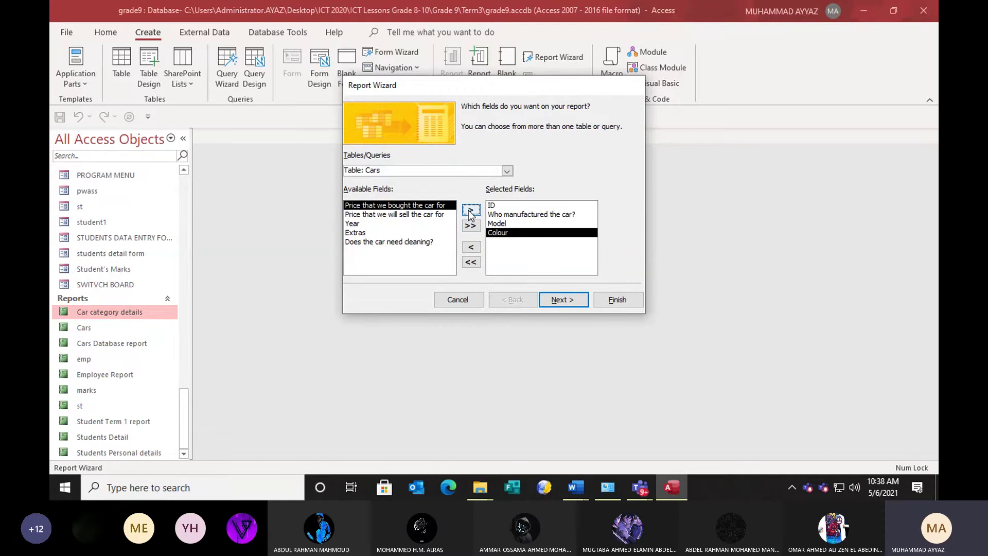
pyautogui.click(471, 225)
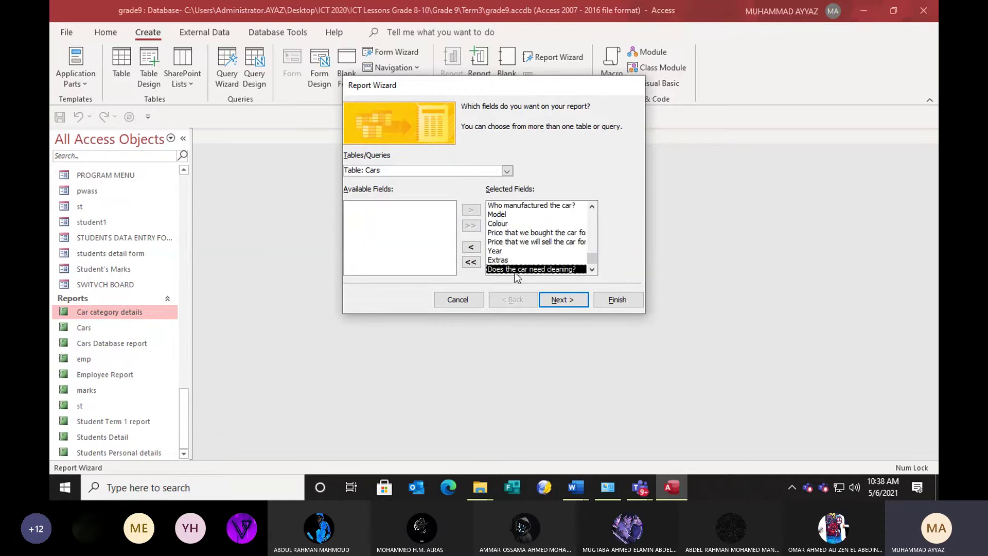
pyautogui.click(471, 262)
# Include the Cars table fields from ID through Year in the report, leaving out Extras and Does the car need cleaning?
pyautogui.click(471, 210)
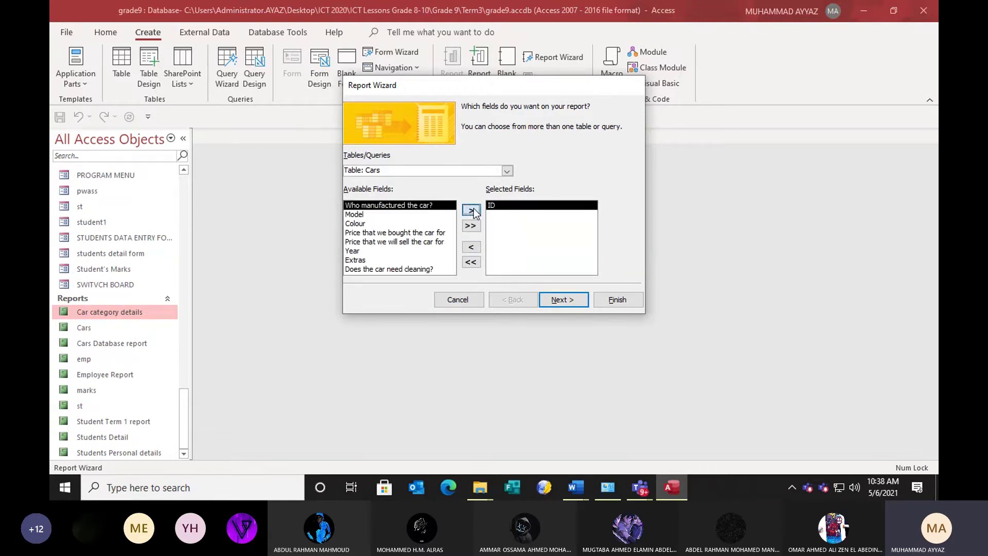
pyautogui.click(471, 211)
pyautogui.click(472, 210)
pyautogui.click(472, 210)
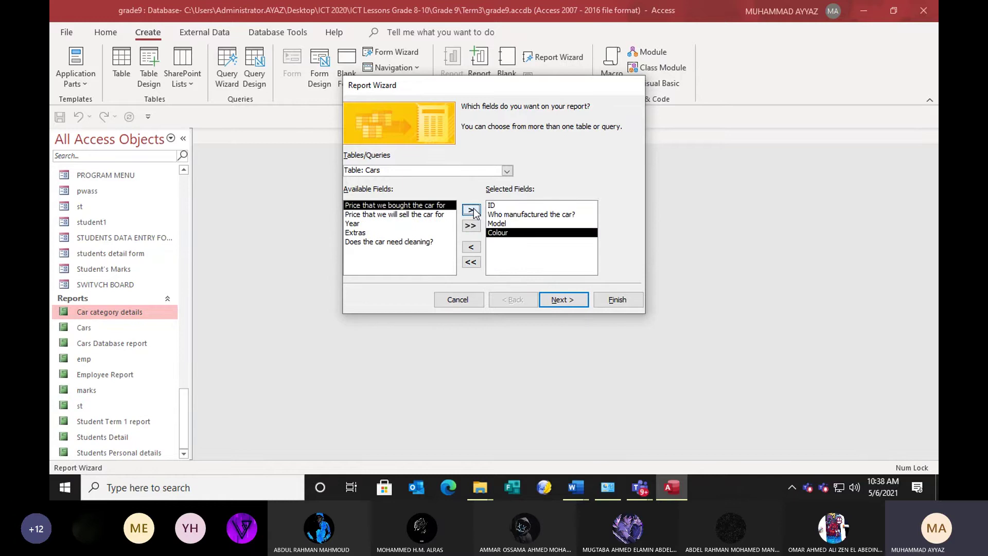
pyautogui.click(472, 211)
pyautogui.click(472, 211)
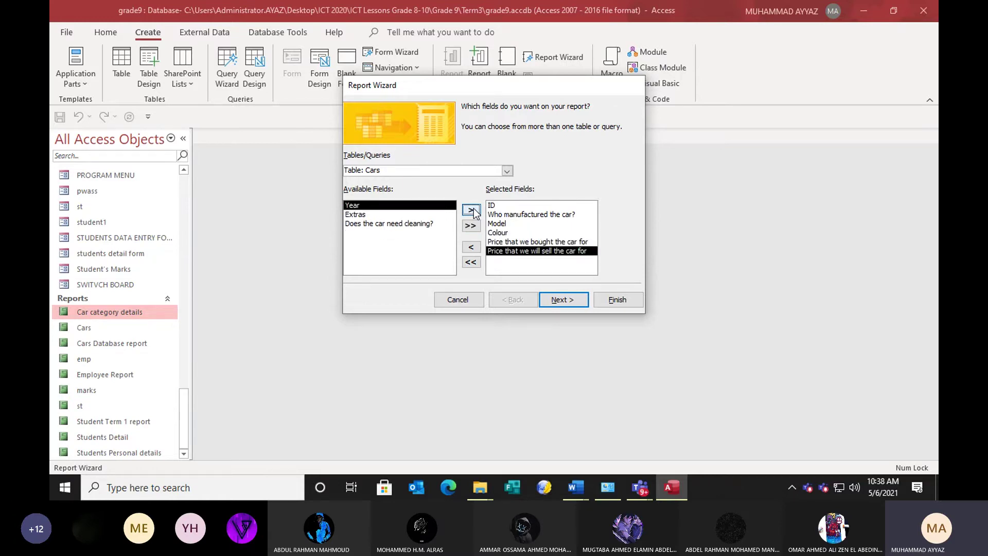
pyautogui.click(472, 210)
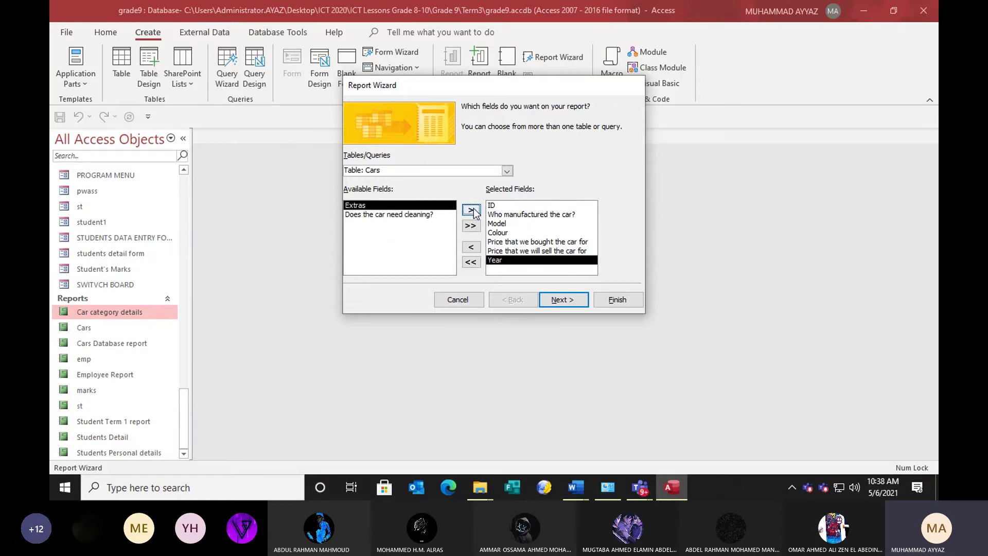
pyautogui.click(553, 298)
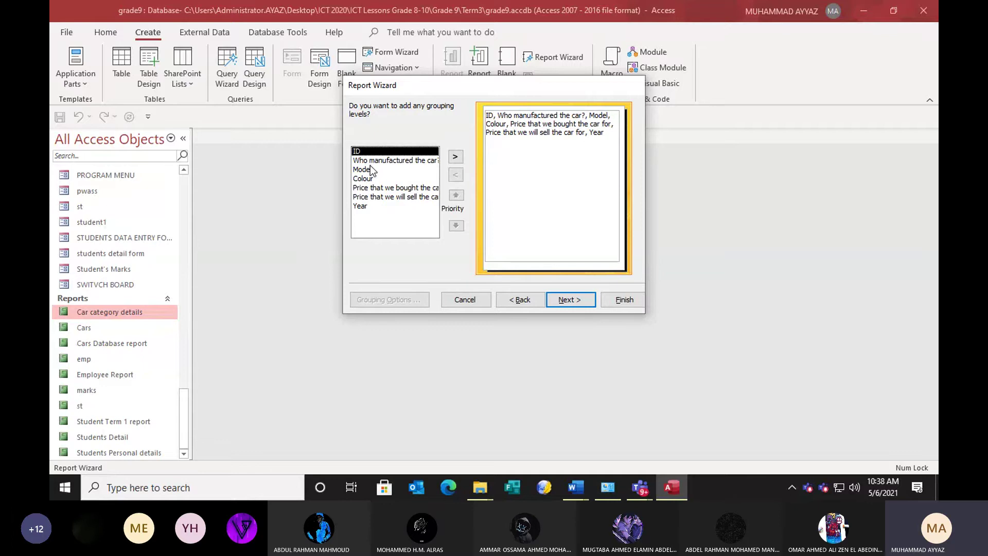
# Group the report by the Who manufactured the car? field.
pyautogui.click(390, 161)
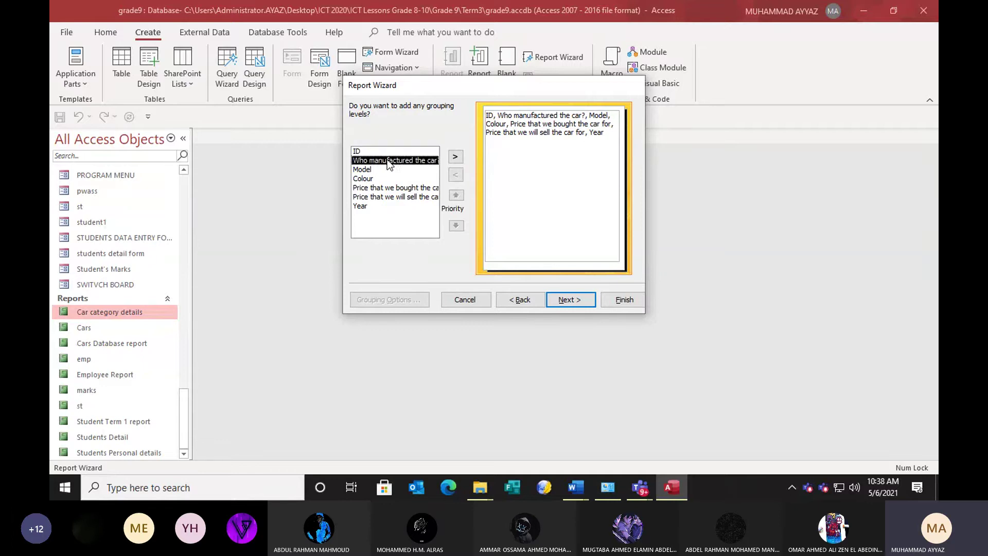
pyautogui.click(455, 157)
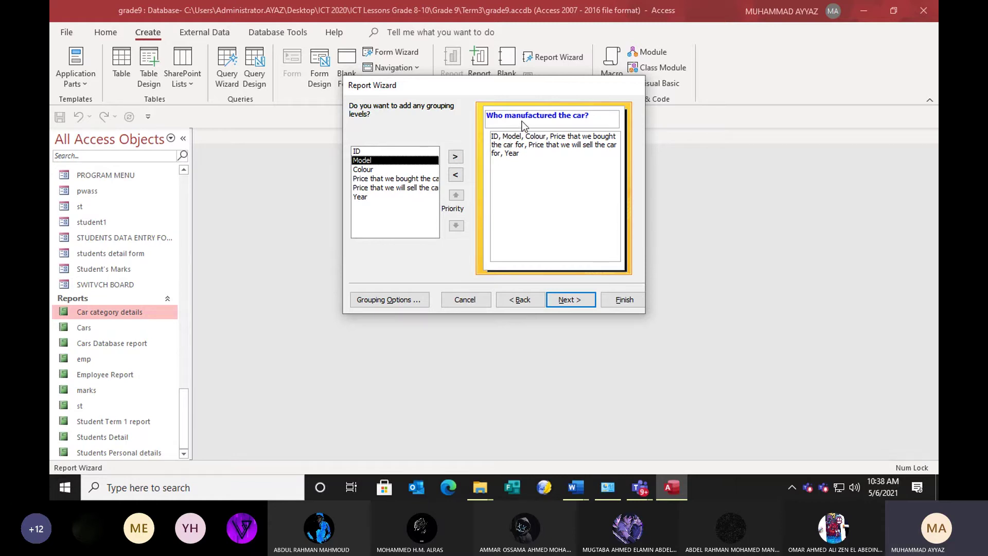
pyautogui.click(570, 301)
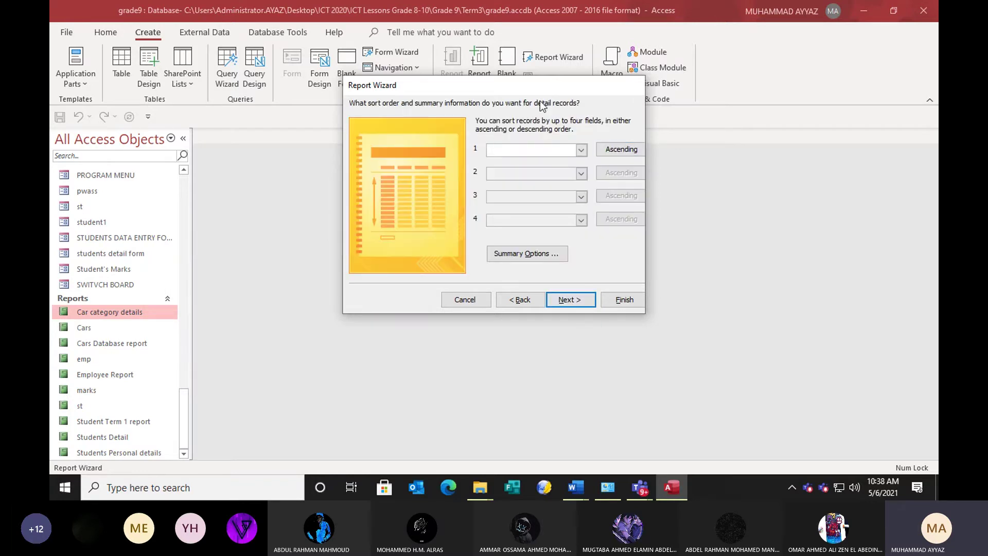
# Sort the detail records by ID in ascending order and accept the stepped layout in portrait orientation.
pyautogui.click(582, 149)
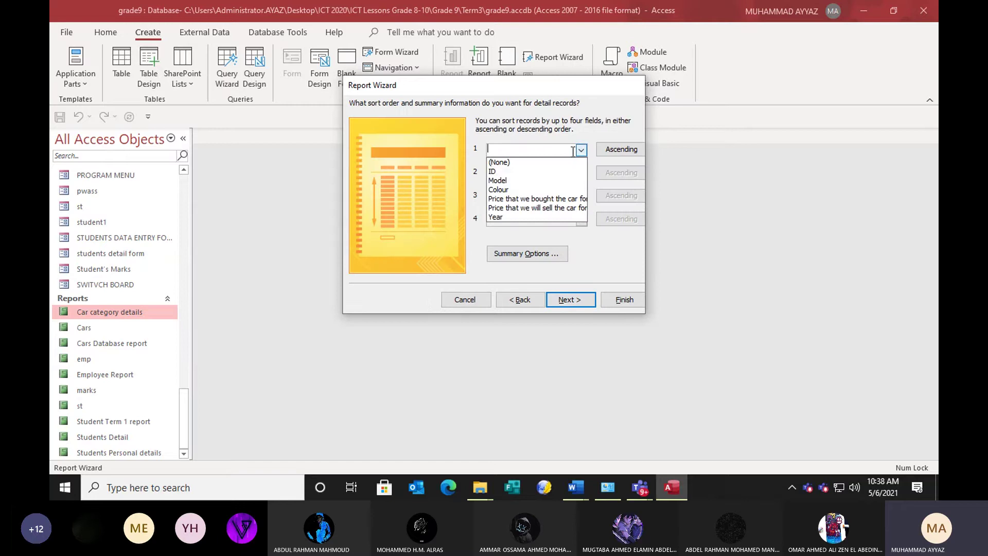
pyautogui.click(498, 177)
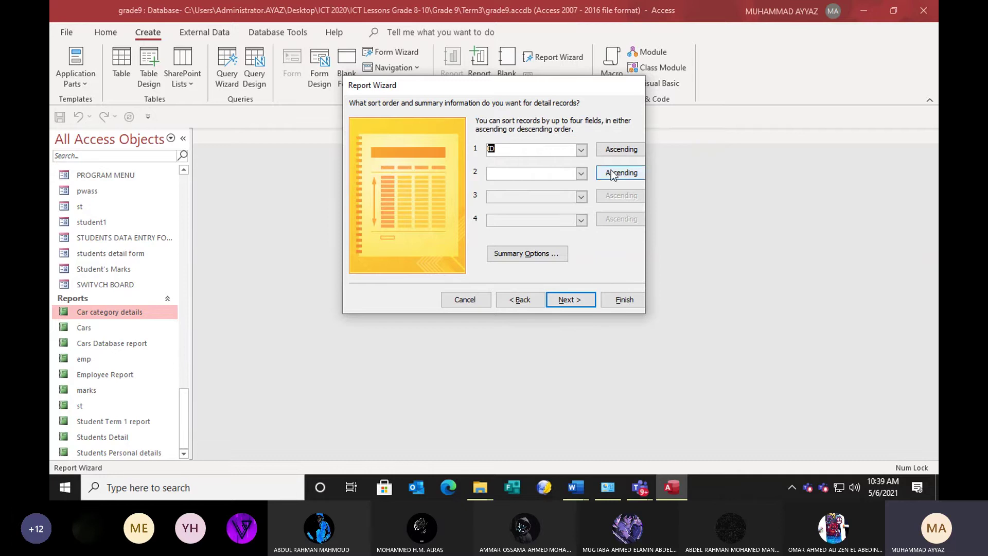
pyautogui.click(567, 303)
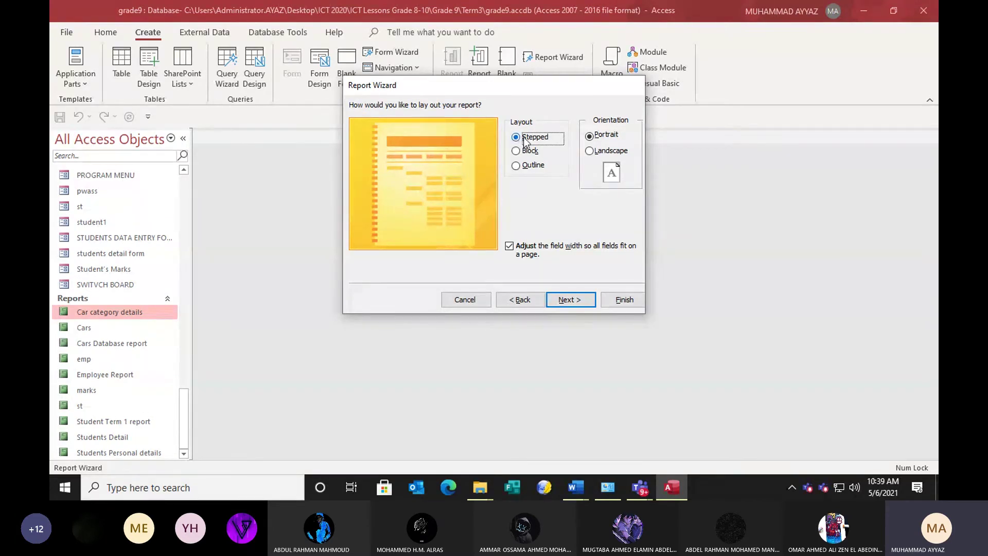
pyautogui.click(570, 299)
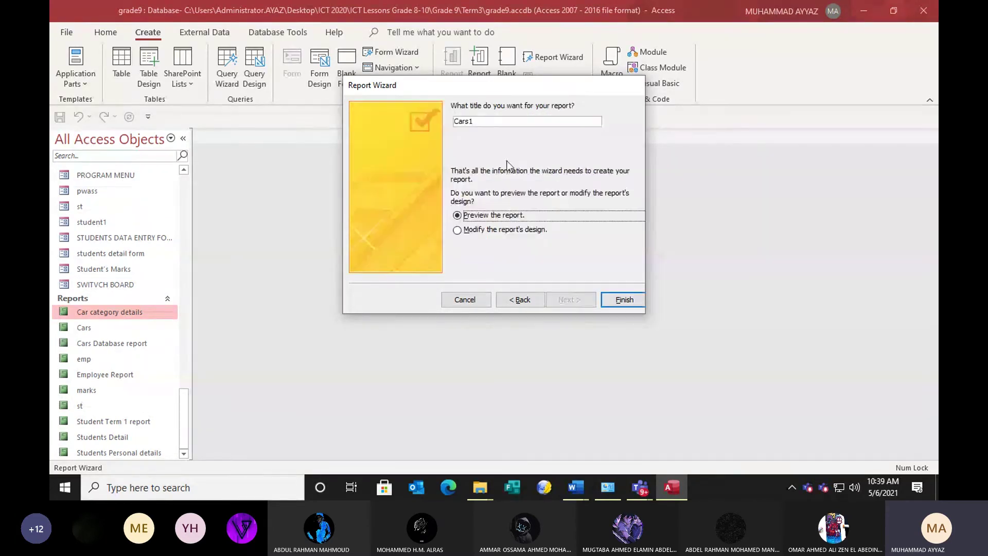
# Title the report Cars Report 2021 and finish the wizard with the report opened in preview.
pyautogui.doubleClick(479, 123)
pyautogui.write('Cars ')
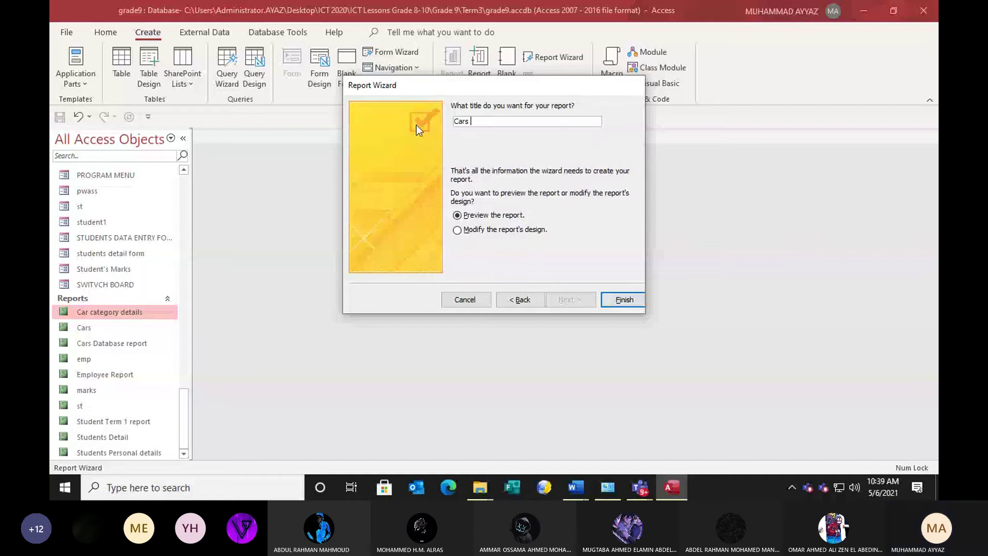
pyautogui.write('Report')
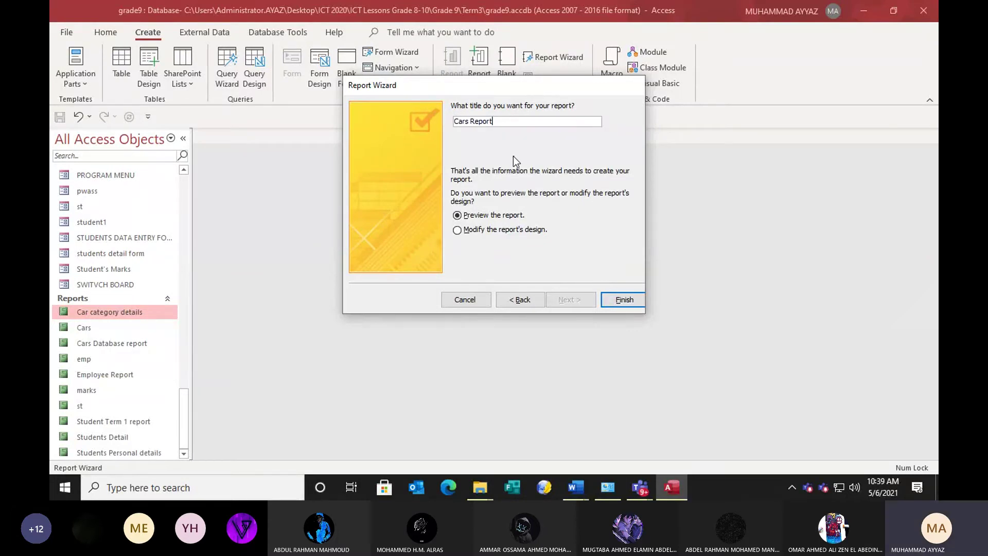
pyautogui.write(' 2021')
pyautogui.click(615, 300)
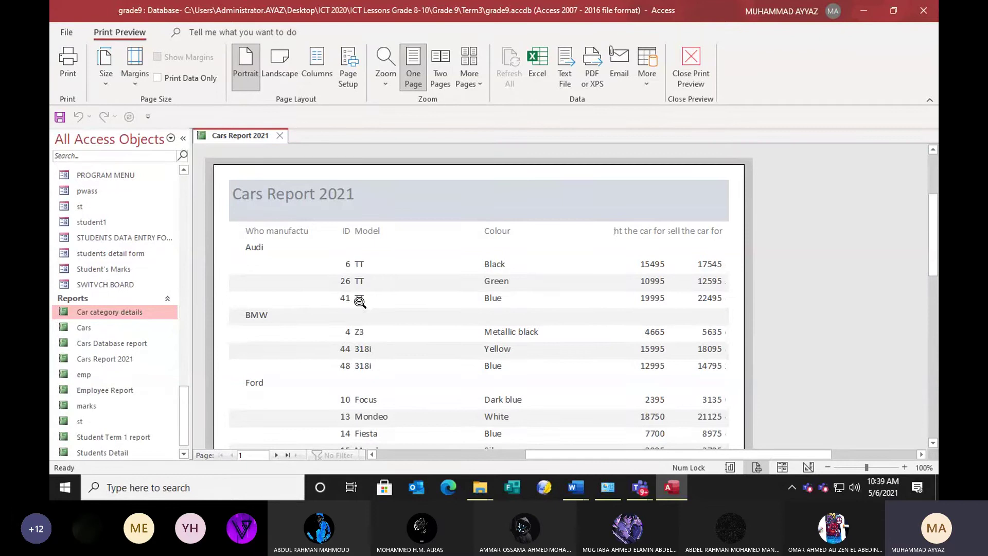
# Examine the grouped car records on every page of the Cars Report 2021 preview and return to the first page.
pyautogui.scroll(-3, 344, 320)
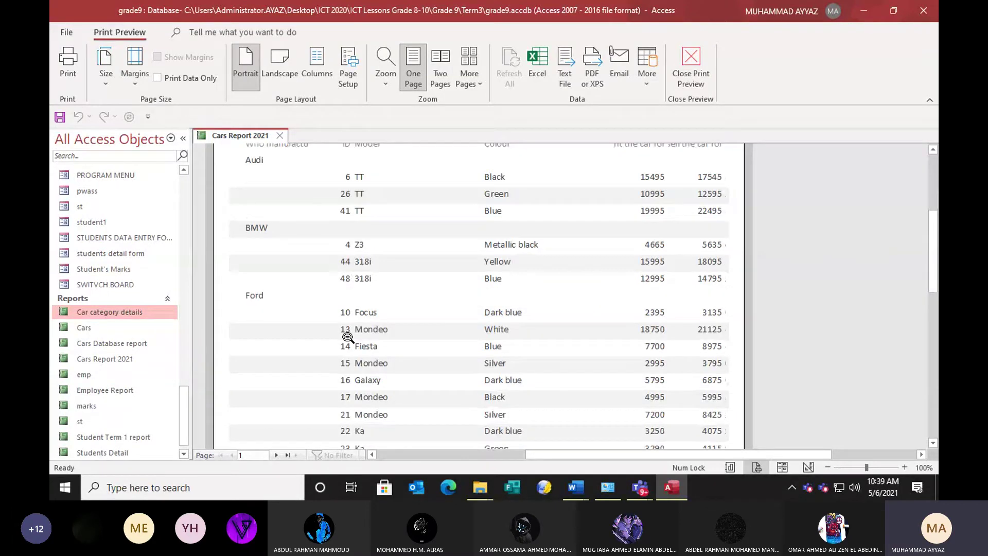
pyautogui.scroll(-7, 348, 337)
pyautogui.scroll(-8, 344, 331)
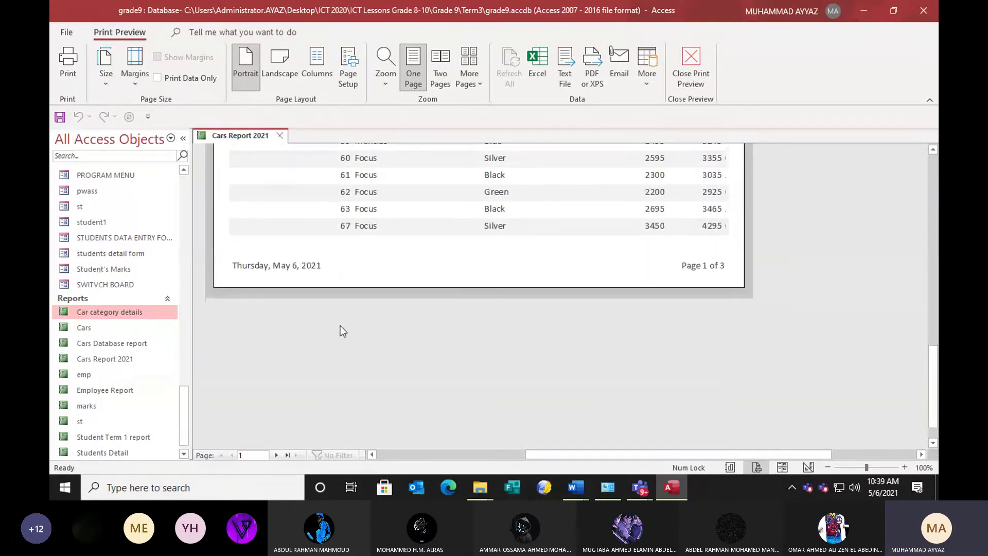
pyautogui.click(276, 455)
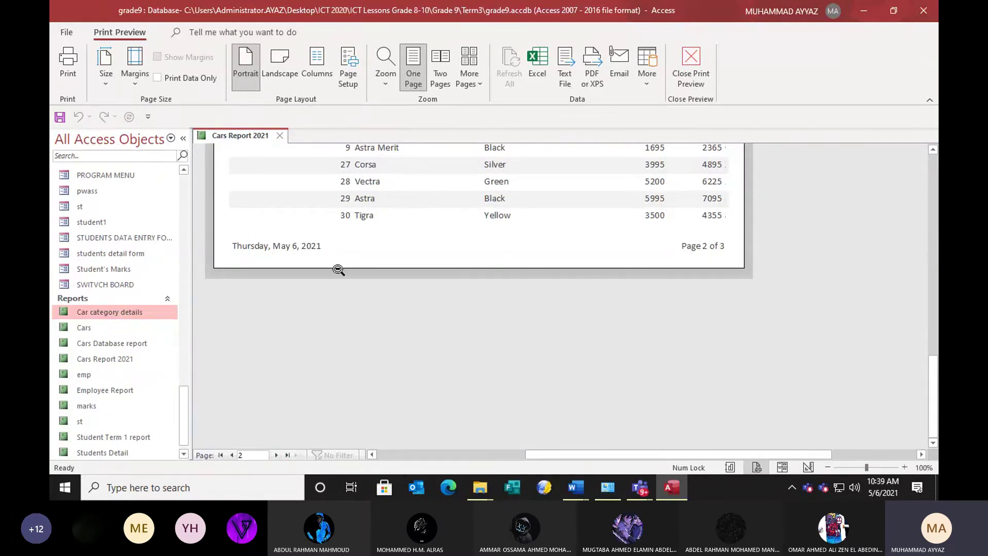
pyautogui.scroll(10, 357, 265)
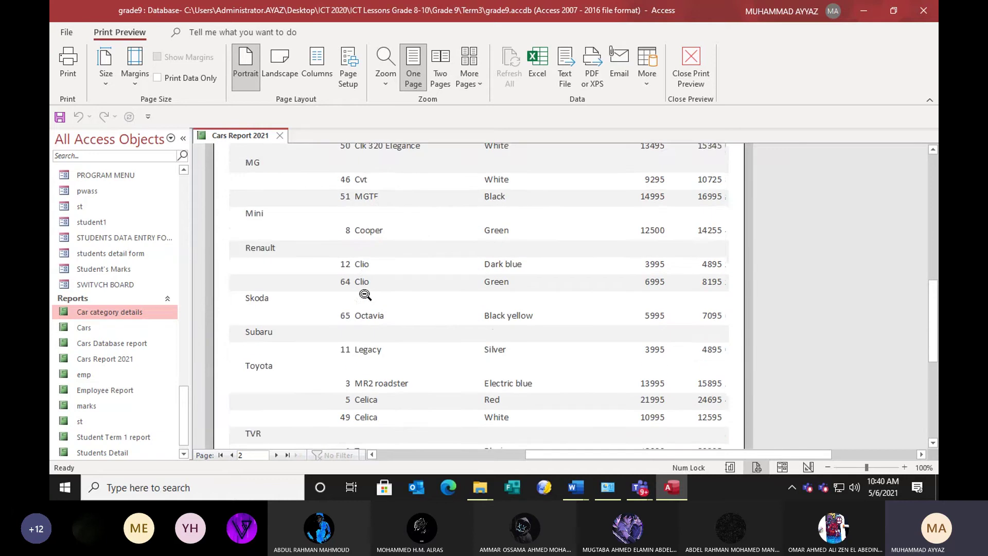
pyautogui.scroll(3, 365, 295)
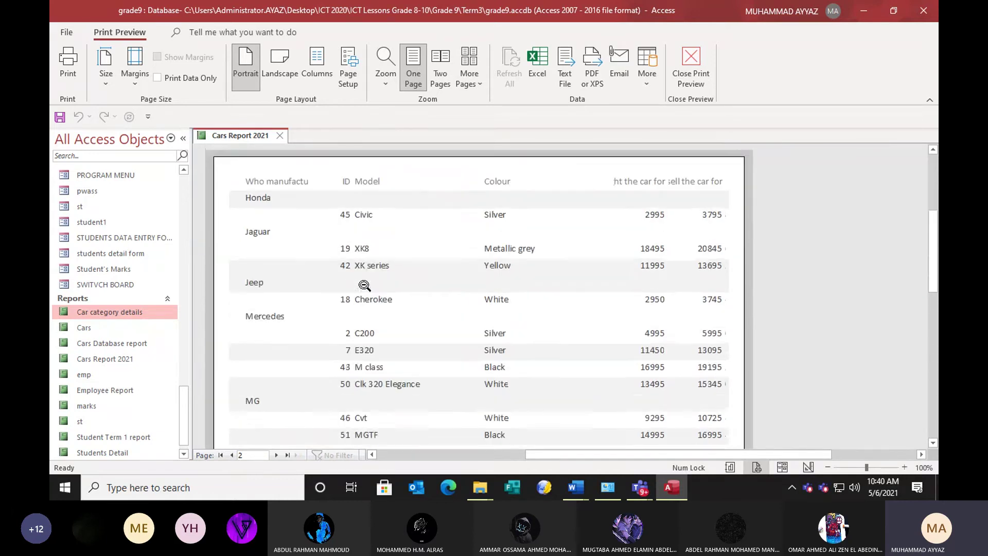
pyautogui.scroll(-3, 365, 286)
pyautogui.scroll(-2, 365, 285)
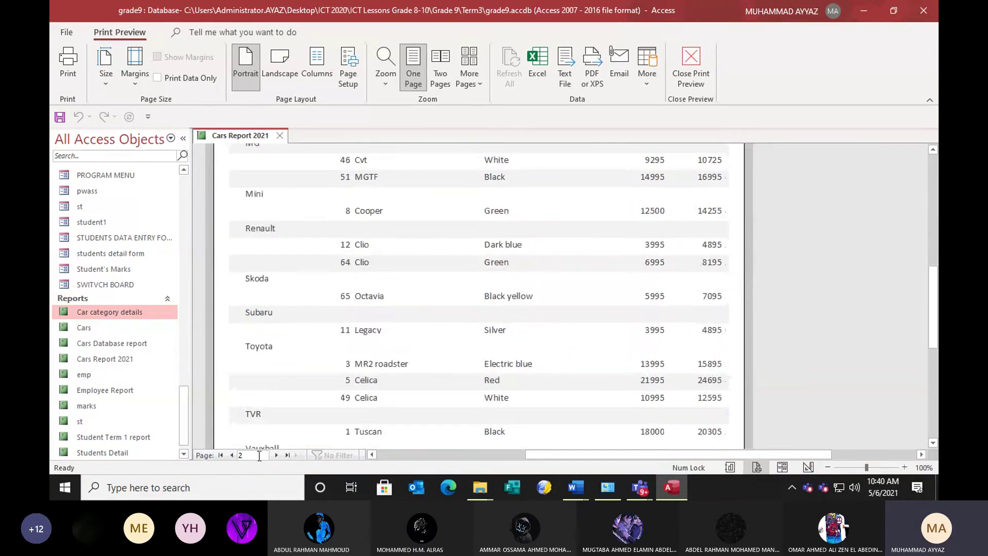
pyautogui.click(276, 455)
pyautogui.scroll(7, 291, 329)
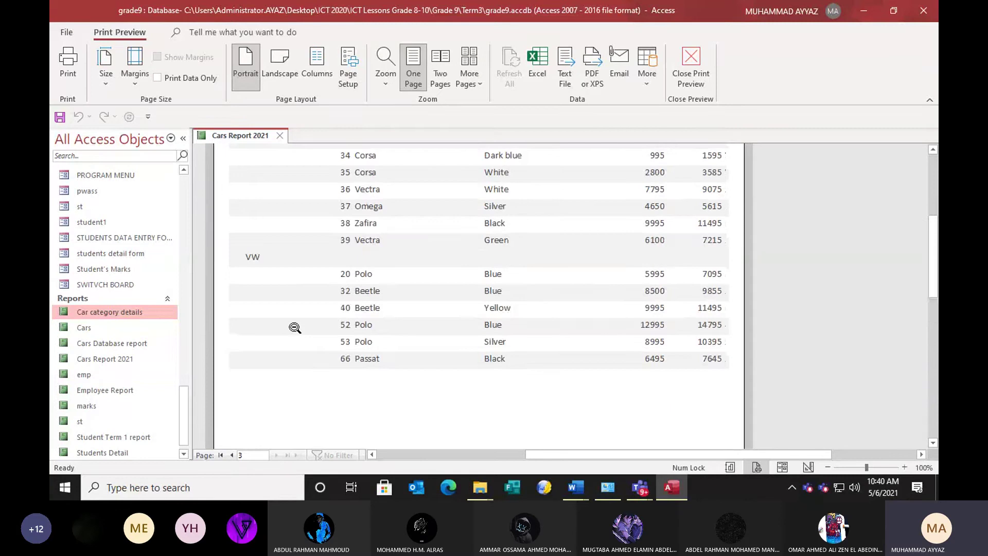
pyautogui.scroll(3, 295, 328)
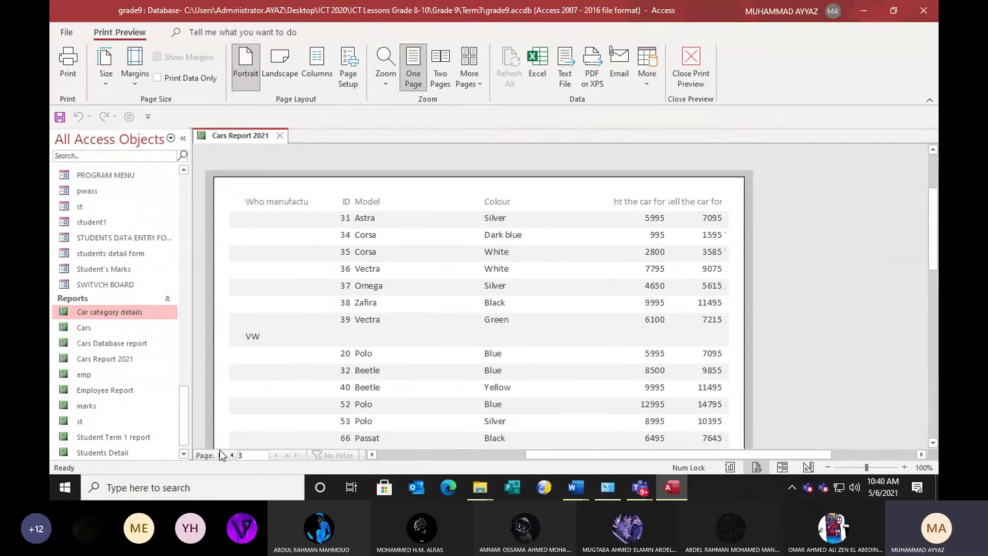
pyautogui.click(231, 455)
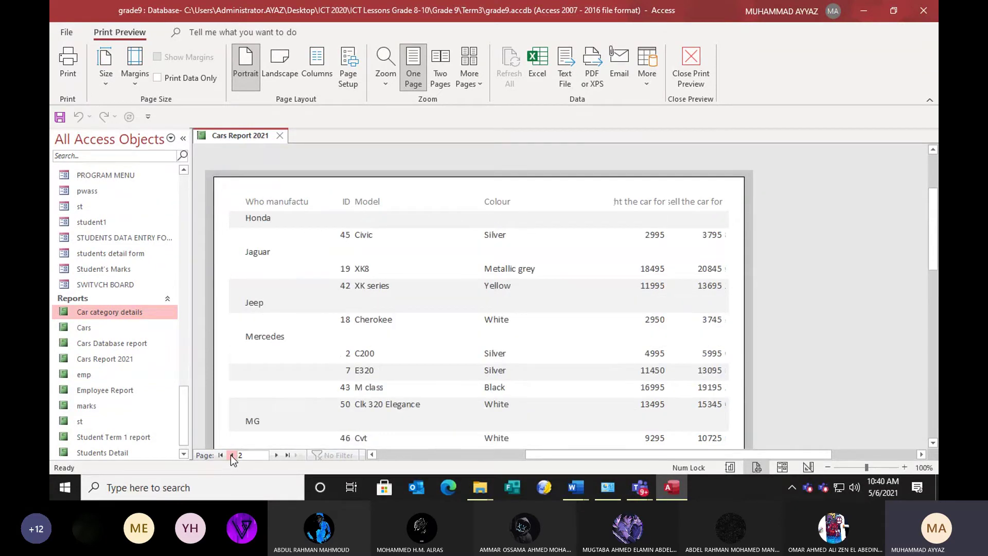
pyautogui.click(232, 455)
pyautogui.scroll(-1, 297, 341)
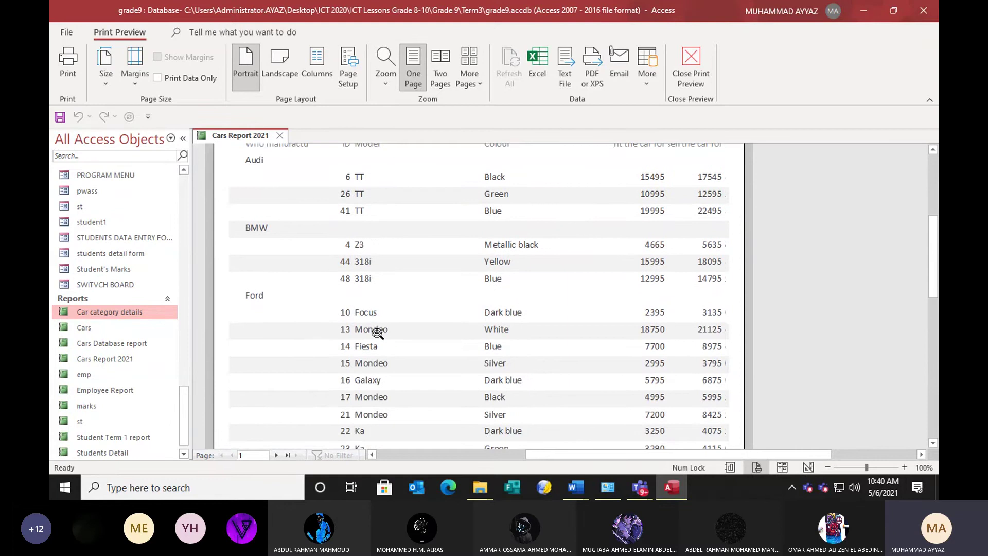
pyautogui.scroll(-1, 392, 328)
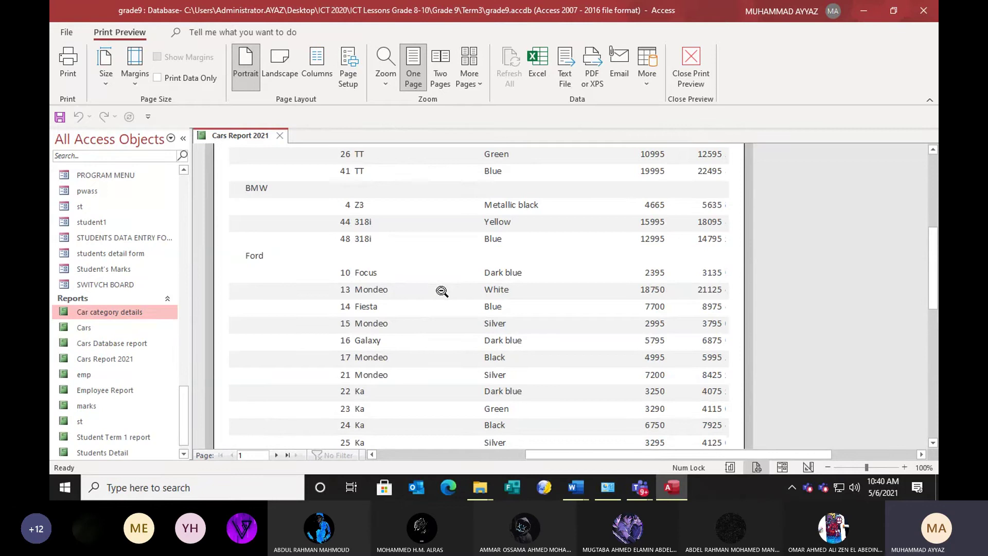
# Review the grouped car records on the first page of the Cars Report 2021 preview and close the report.
pyautogui.scroll(-7, 442, 292)
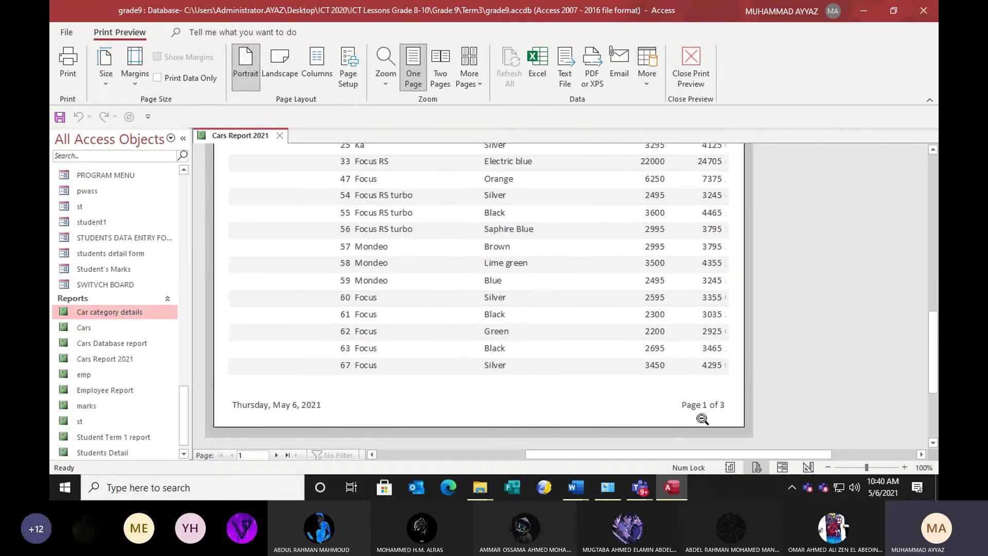
pyautogui.scroll(2, 558, 396)
pyautogui.scroll(2, 558, 397)
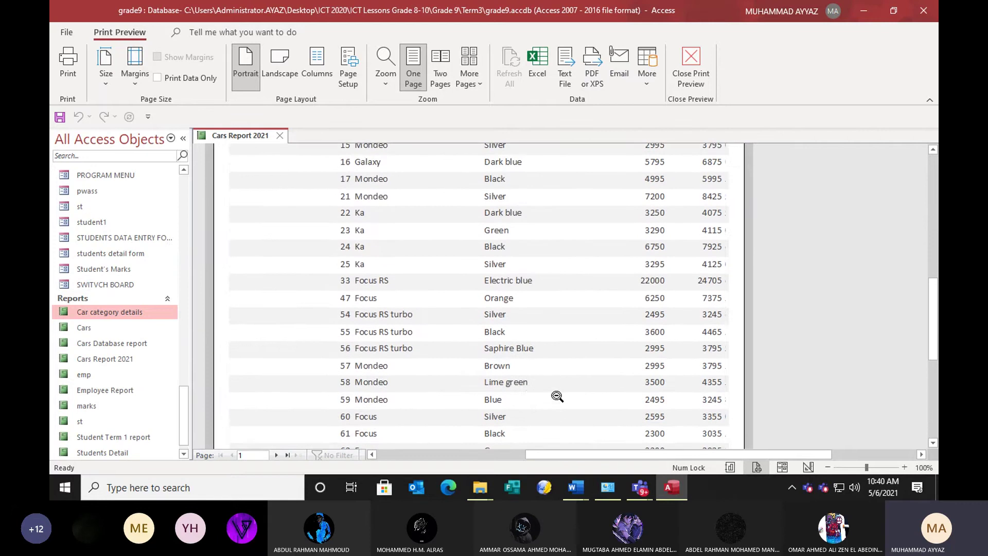
pyautogui.scroll(4, 558, 395)
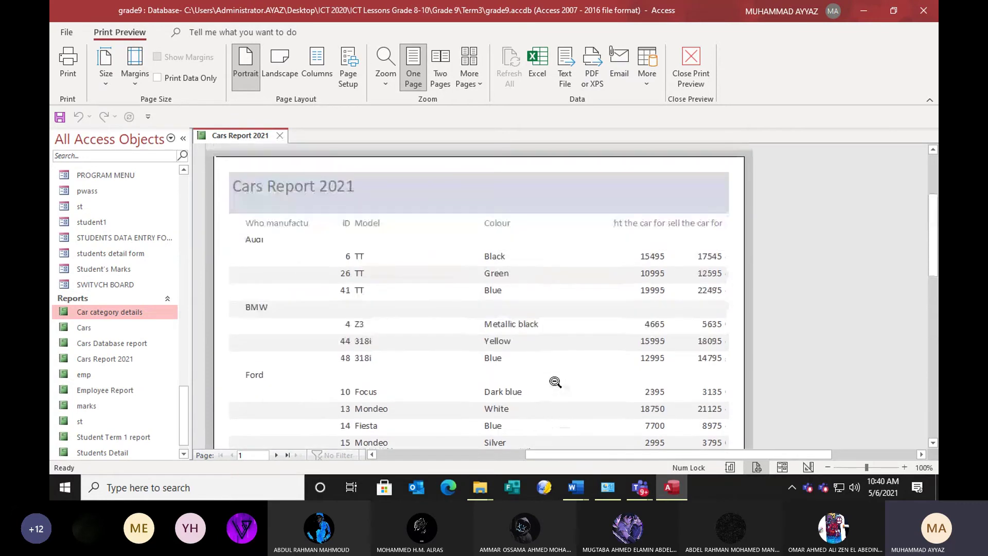
pyautogui.scroll(1, 556, 382)
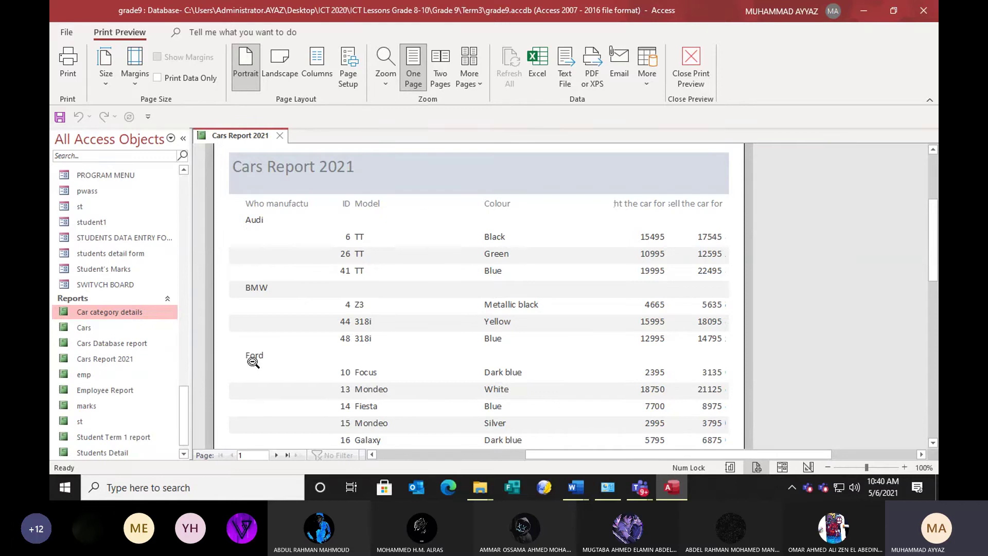
pyautogui.click(282, 136)
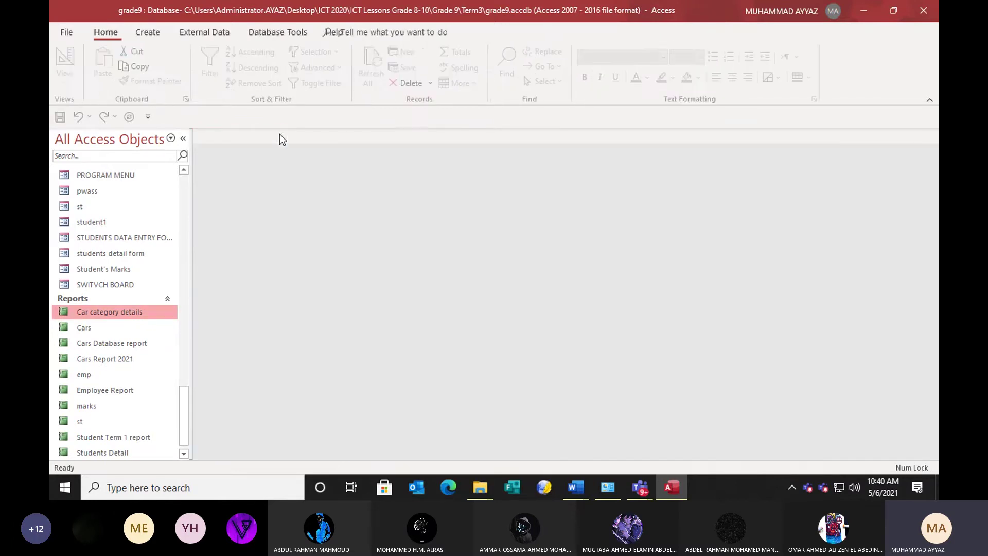
# Start the Report Wizard on the Cars table and add the fields from ID through Year, leaving out Extras and Does the car need cleaning?
pyautogui.click(150, 34)
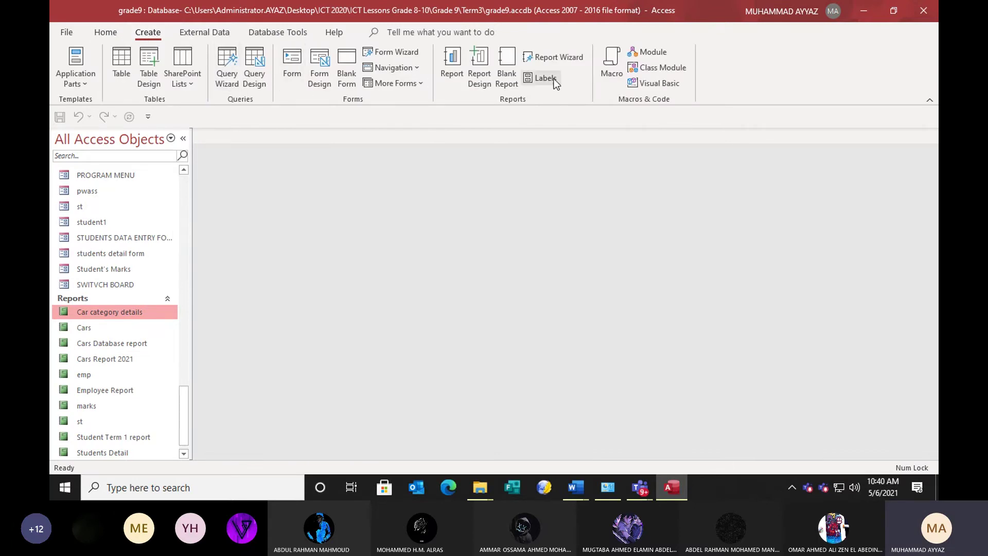
pyautogui.click(558, 58)
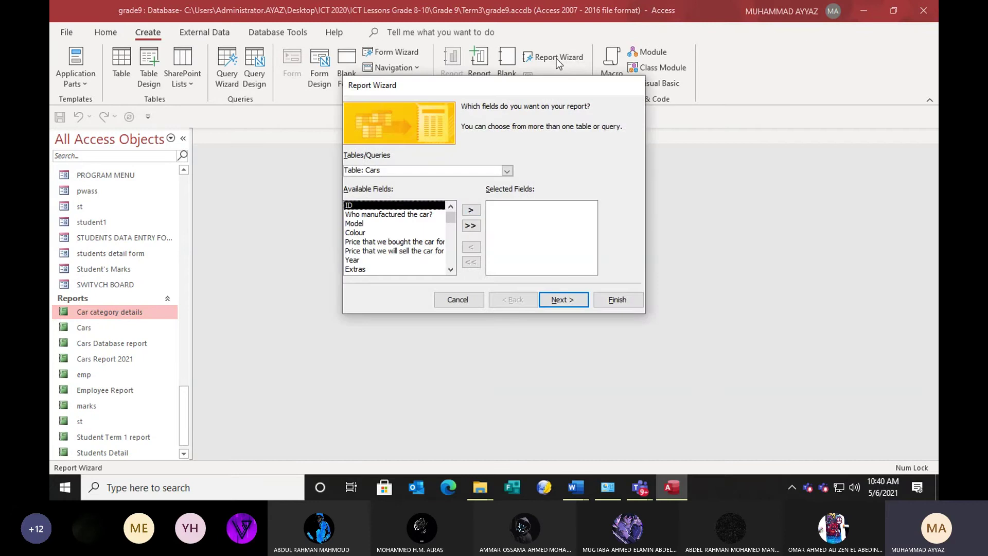
pyautogui.click(471, 216)
pyautogui.doubleClick(471, 216)
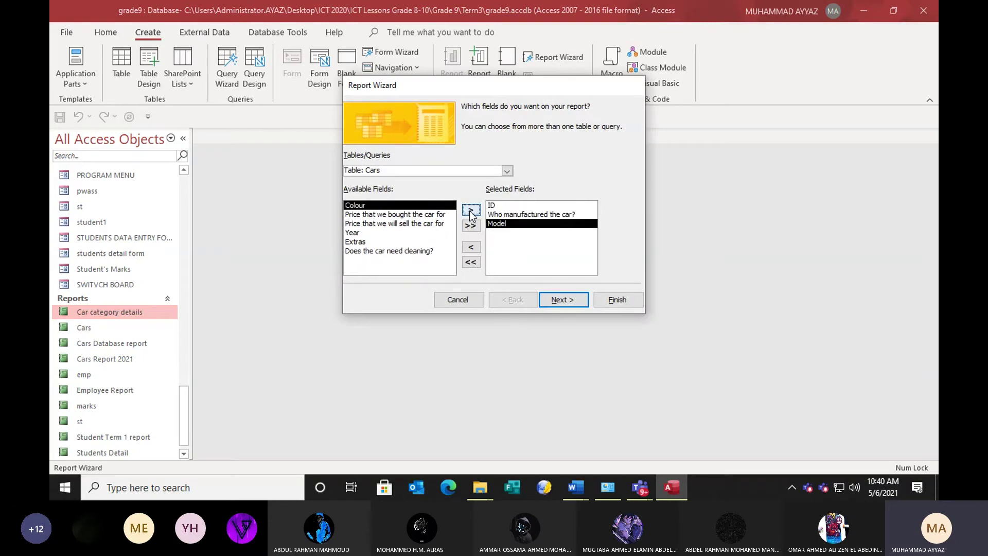
pyautogui.doubleClick(471, 215)
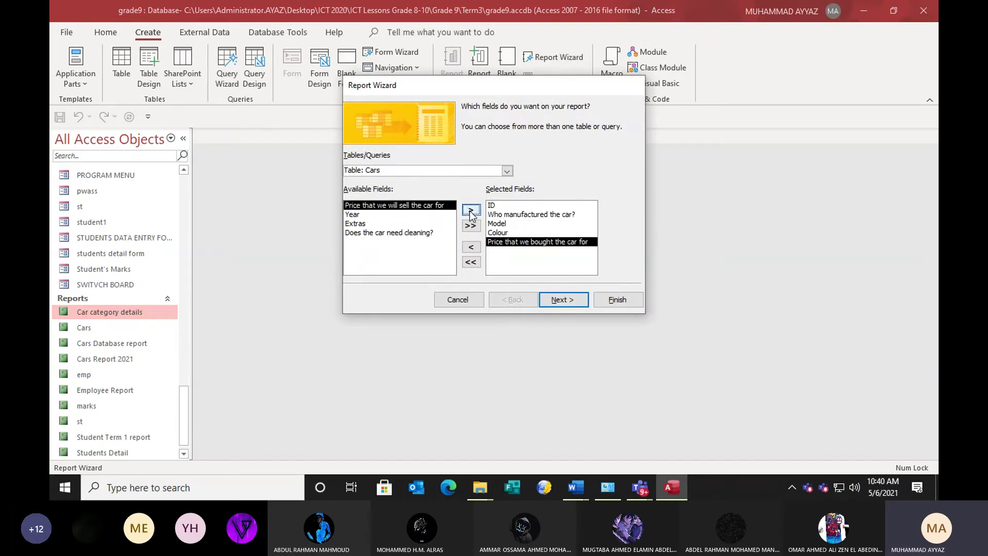
pyautogui.click(470, 216)
pyautogui.click(470, 215)
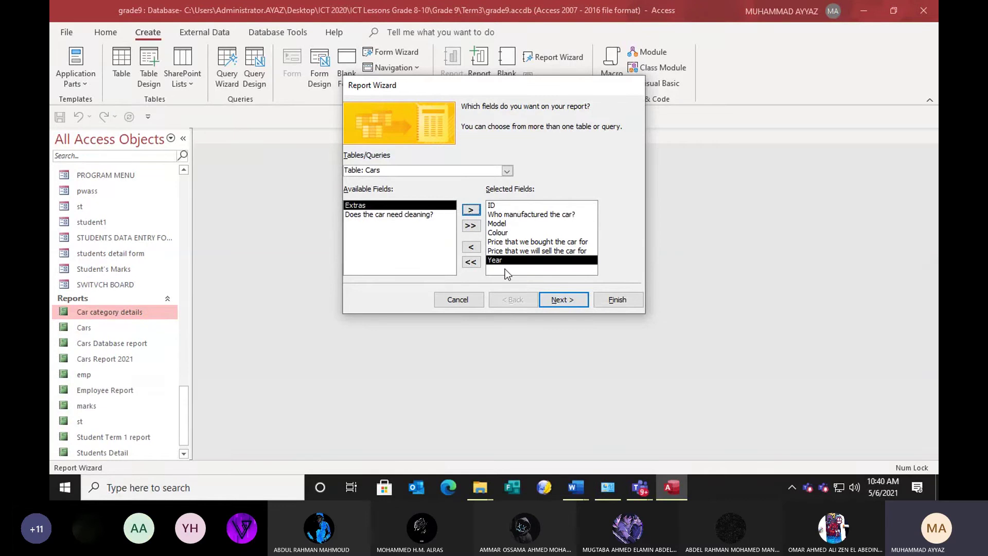
# Remove the ID grouping level and group the report by Model instead.
pyautogui.click(567, 301)
pyautogui.click(456, 157)
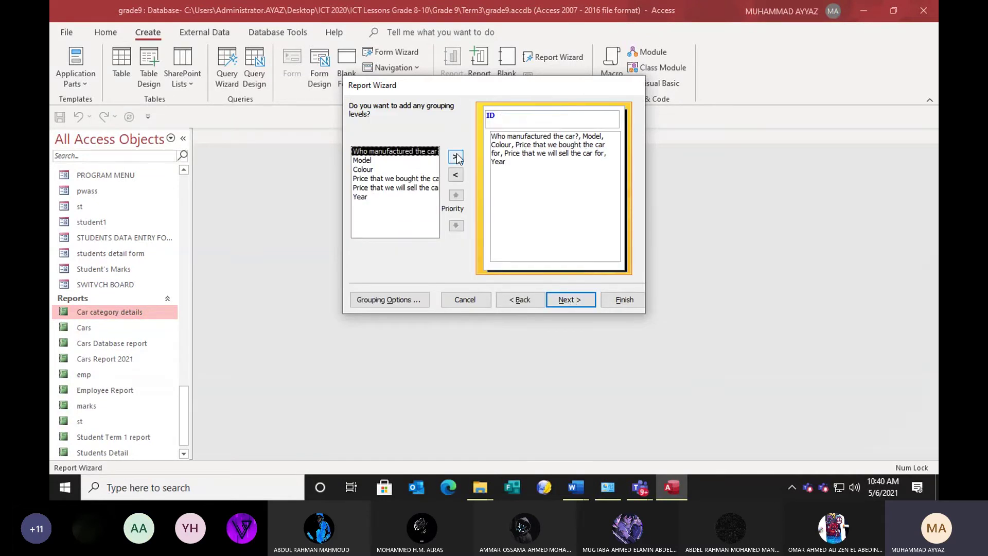
pyautogui.click(458, 175)
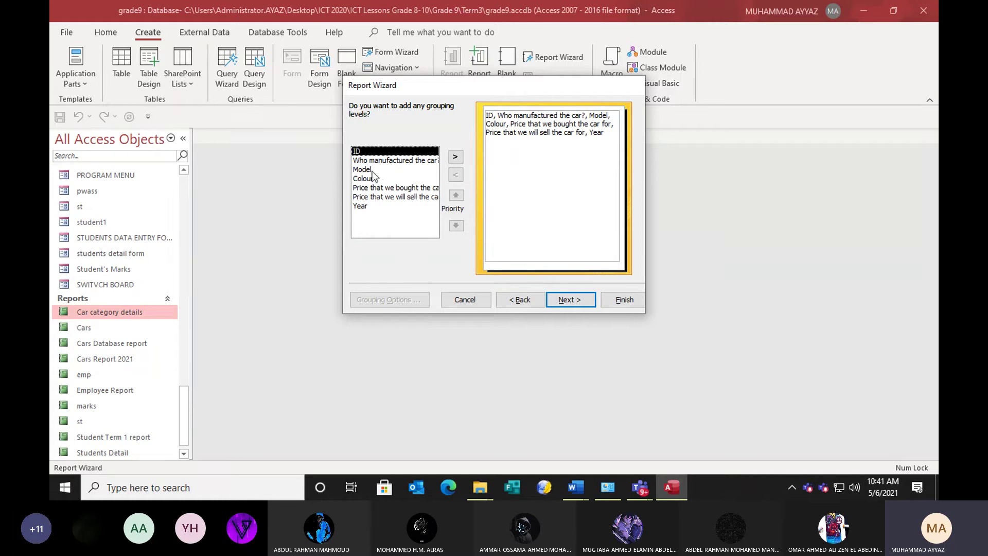
pyautogui.click(364, 171)
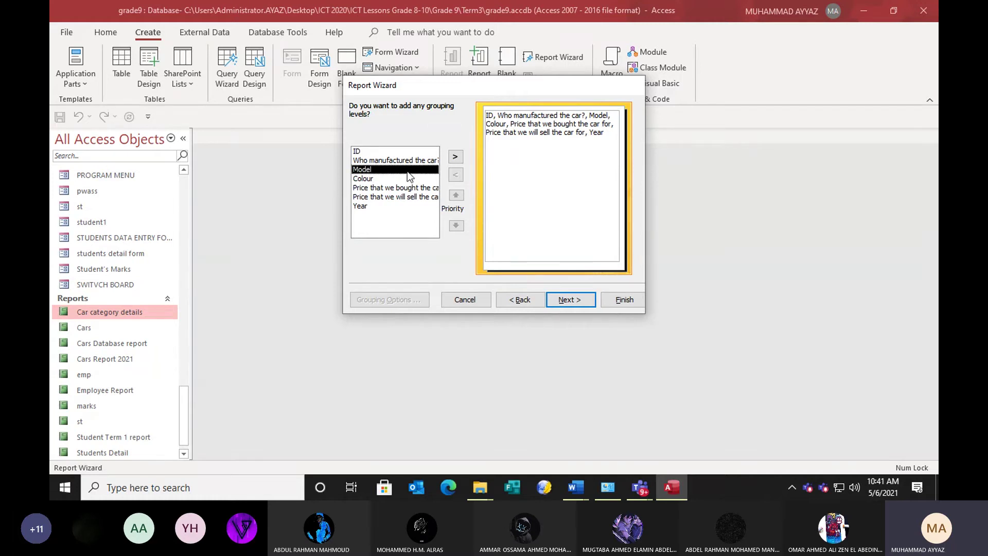
pyautogui.click(455, 156)
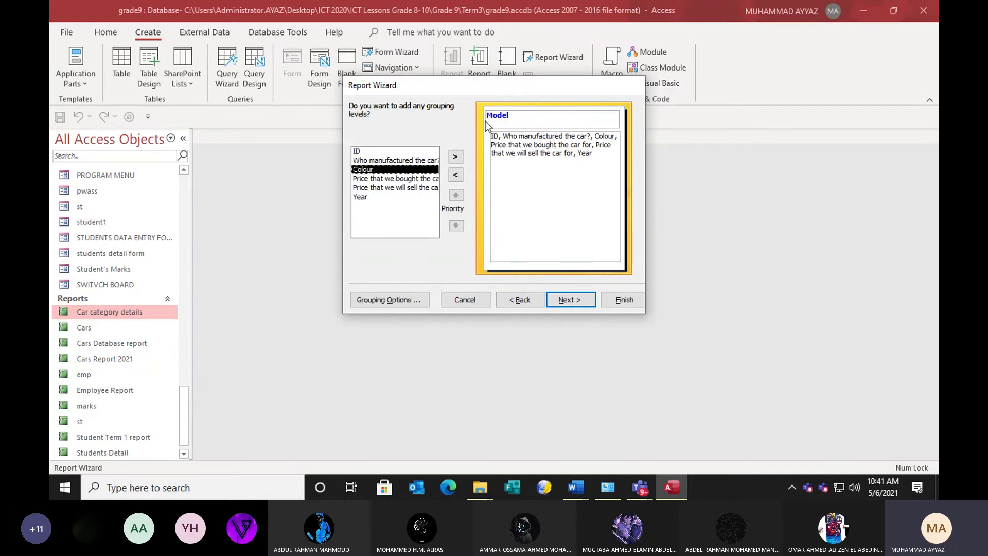
# Sort the report's detail records by ID in ascending order.
pyautogui.click(567, 300)
pyautogui.click(581, 150)
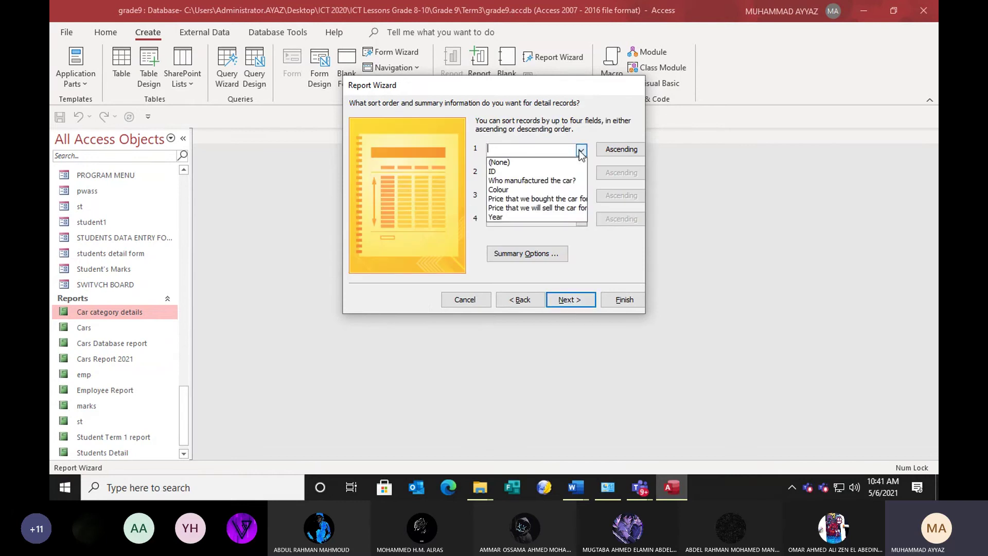
pyautogui.click(494, 175)
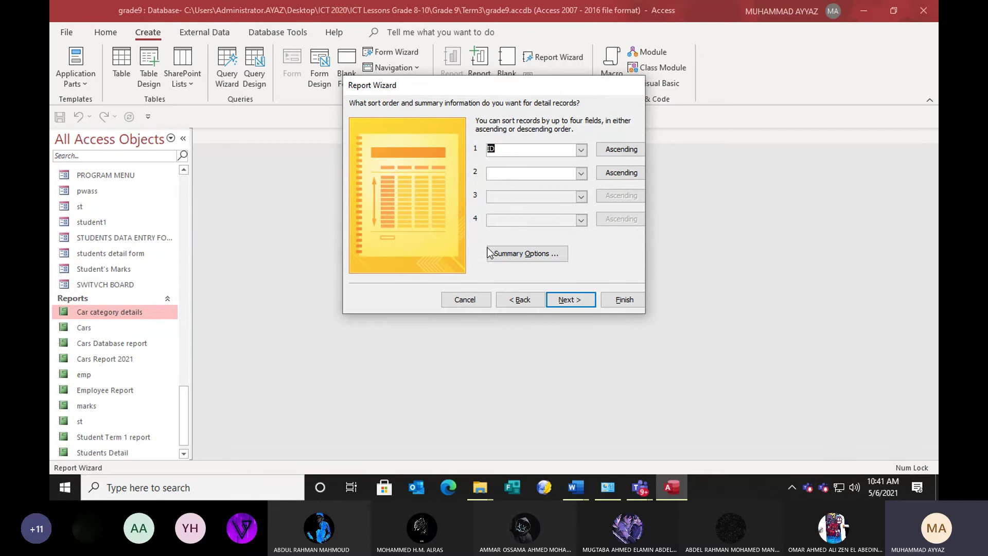
# Open the summary options and choose Sum for the price that we bought the car for.
pyautogui.click(537, 251)
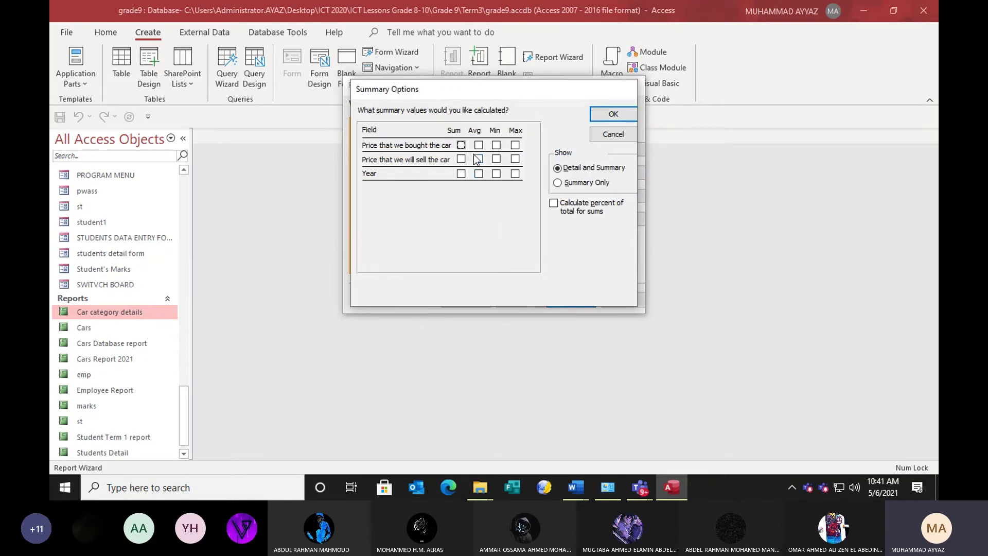
pyautogui.click(461, 146)
pyautogui.click(478, 145)
# Switch to the Teams meeting, mute and unmute the microphone, and return to the summary options in Access.
pyautogui.click(640, 488)
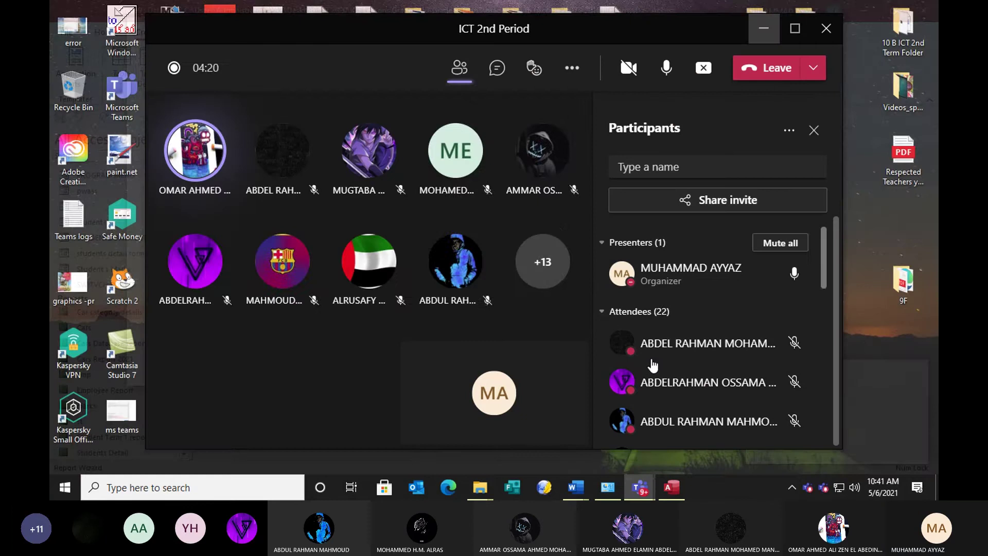
pyautogui.click(650, 362)
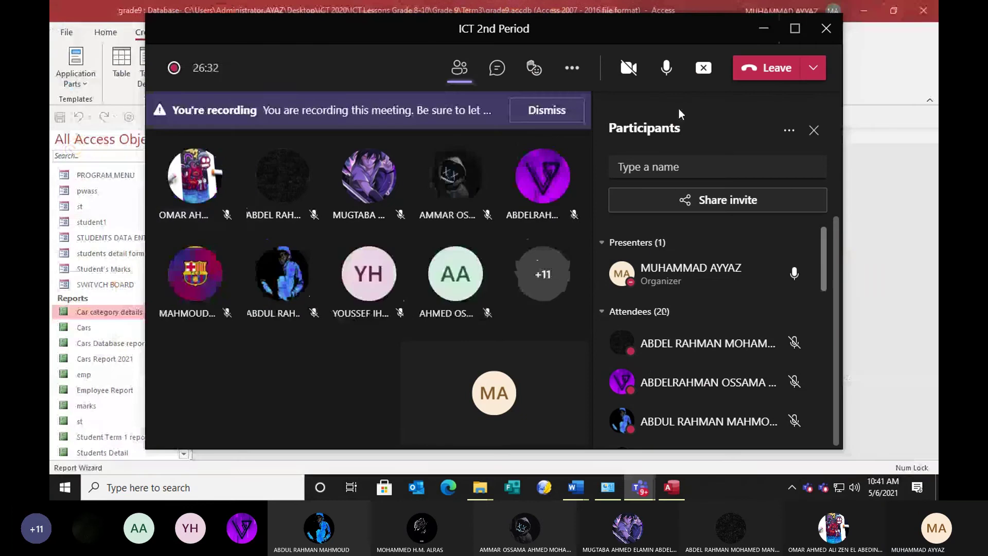
pyautogui.click(667, 66)
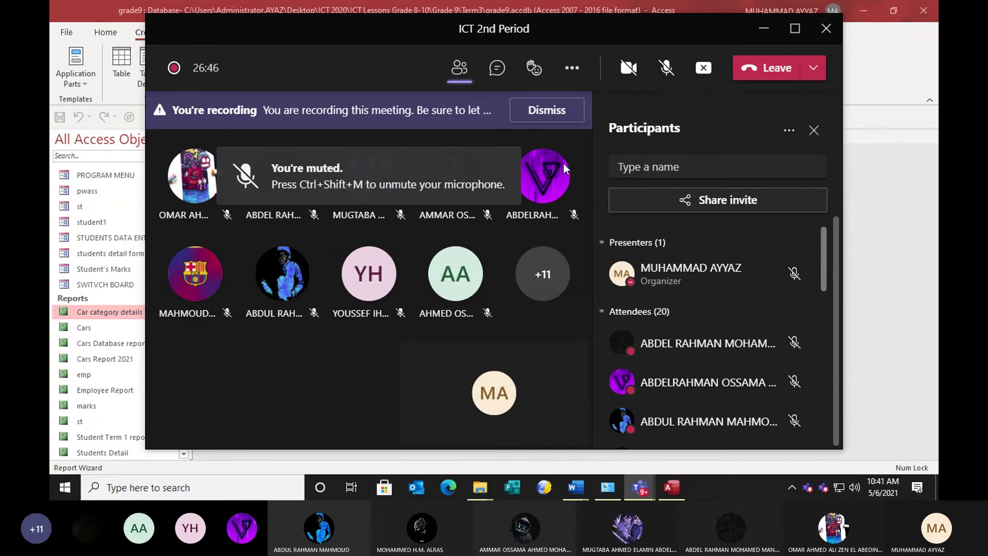
pyautogui.click(760, 30)
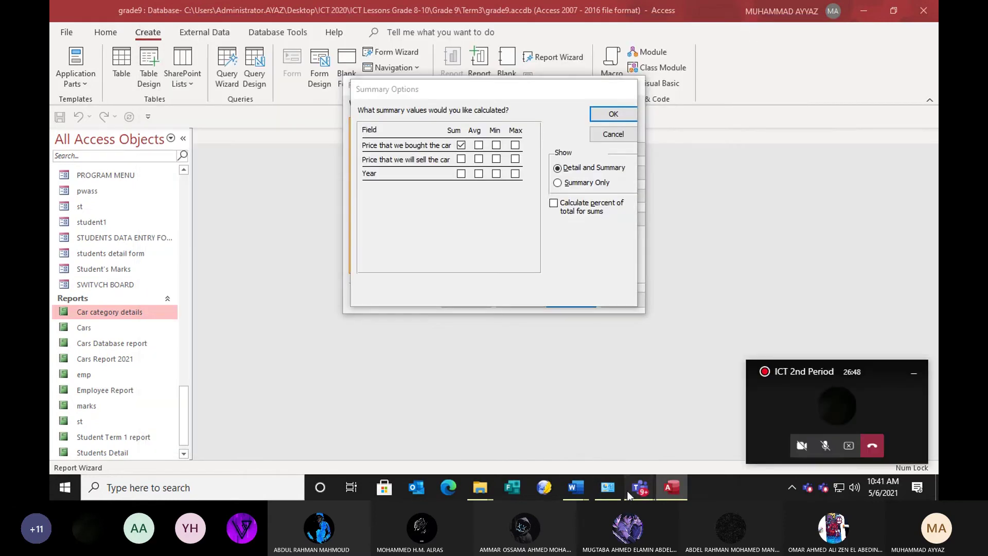
pyautogui.moveTo(641, 487)
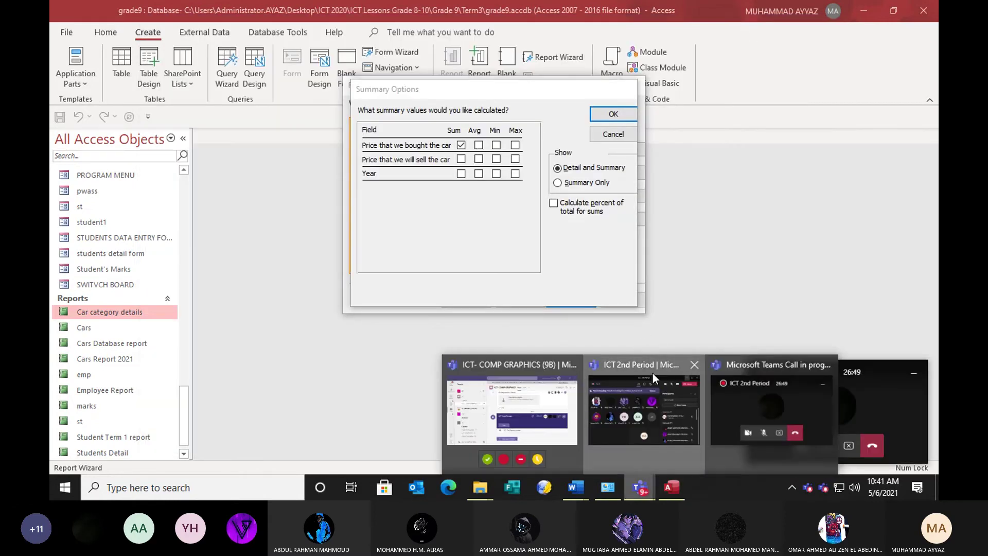
pyautogui.click(652, 373)
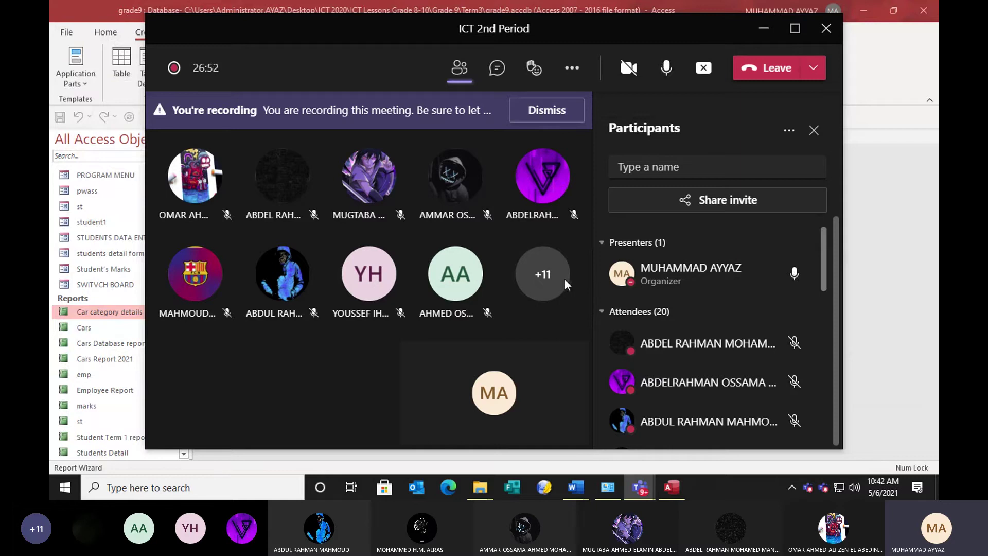
pyautogui.click(672, 487)
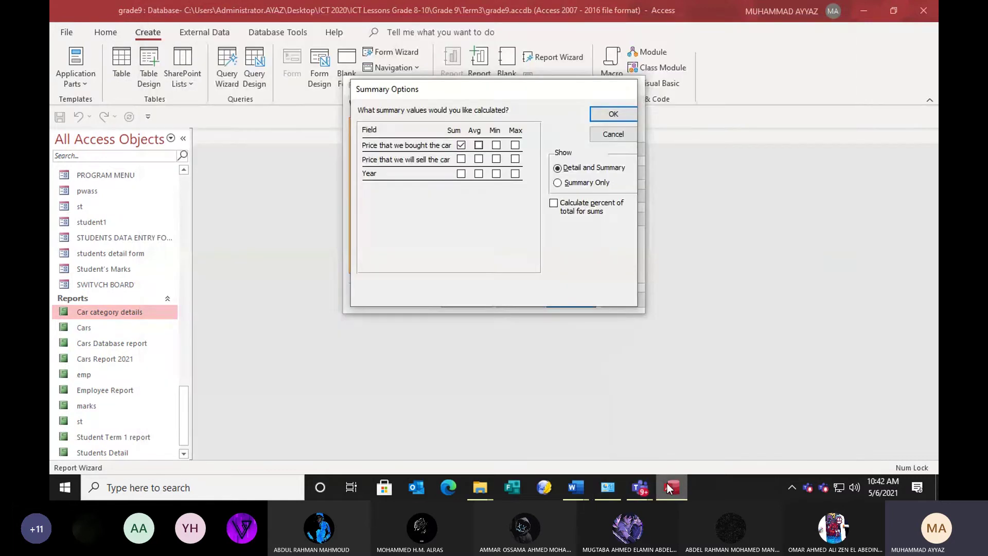
# Enable the percent of total calculation for sums alongside the bought-price sum and accept the summary options.
pyautogui.click(461, 145)
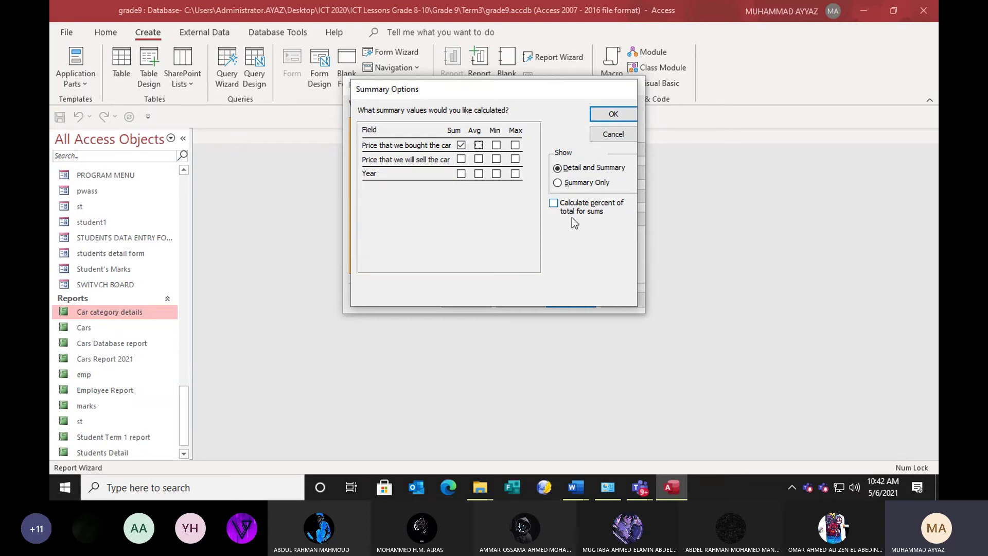
pyautogui.click(554, 204)
pyautogui.click(602, 117)
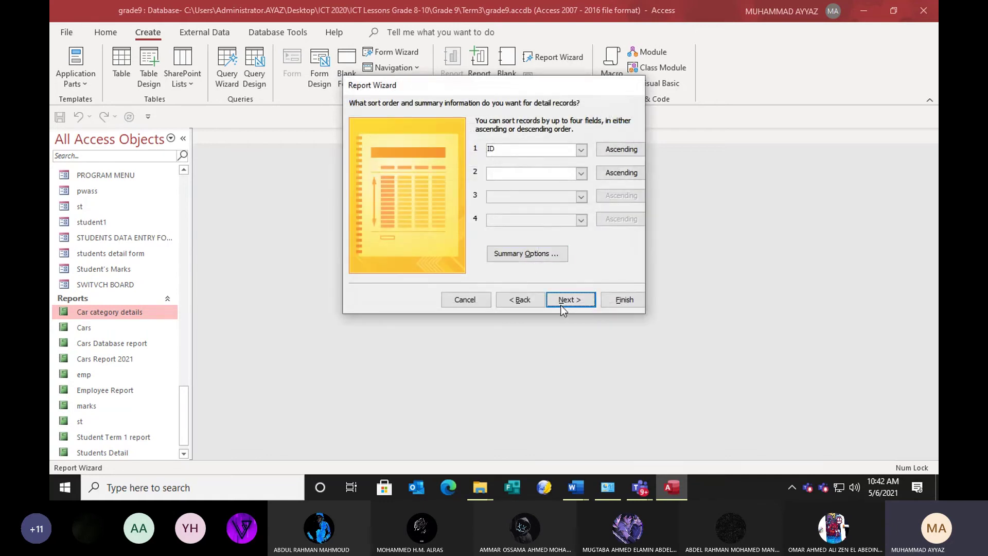
# Accept the default layout, title the report Car Report 2021, and finish the wizard with the report opened in preview.
pyautogui.click(564, 300)
pyautogui.click(563, 299)
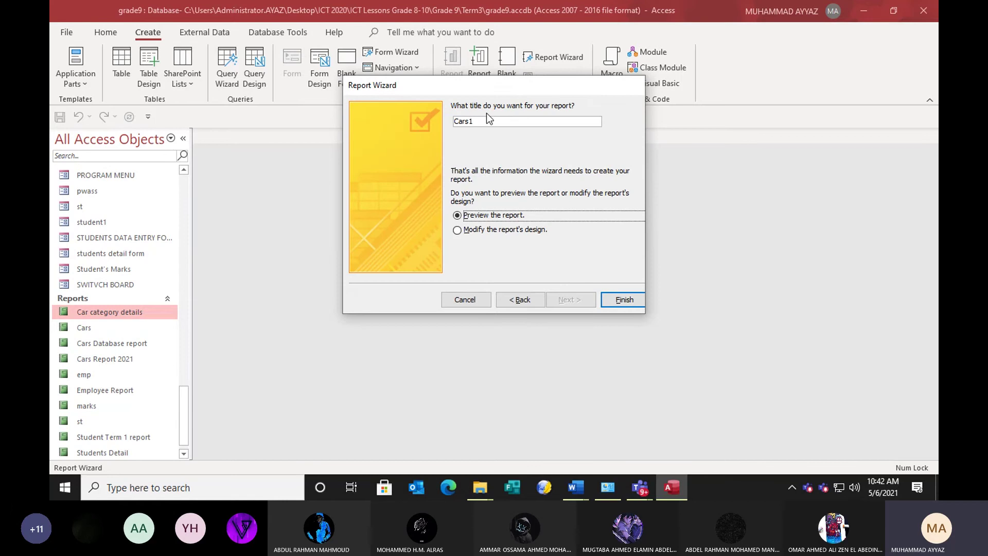
pyautogui.click(473, 123)
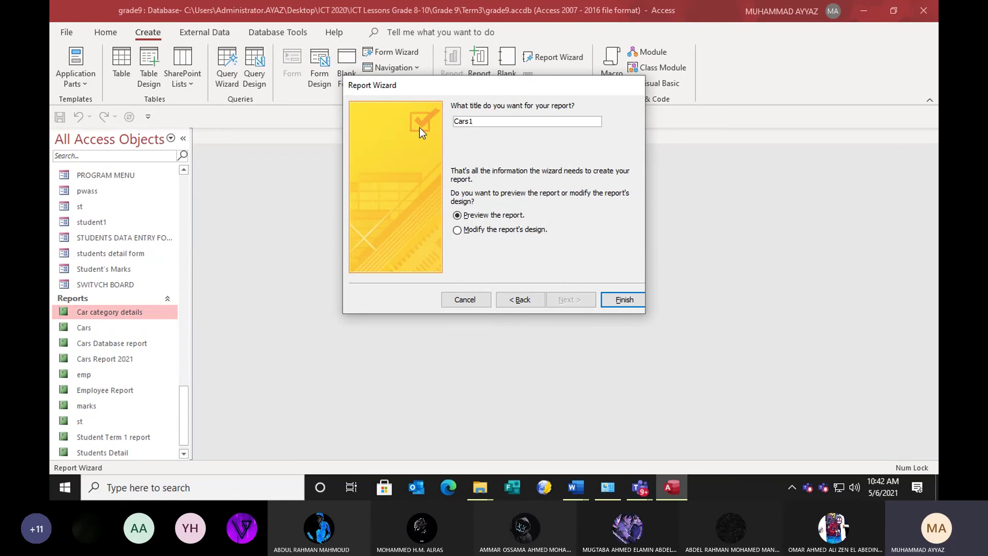
pyautogui.moveTo(472, 123); pyautogui.dragTo(441, 123)
pyautogui.write('Car Report 2021')
pyautogui.click(618, 300)
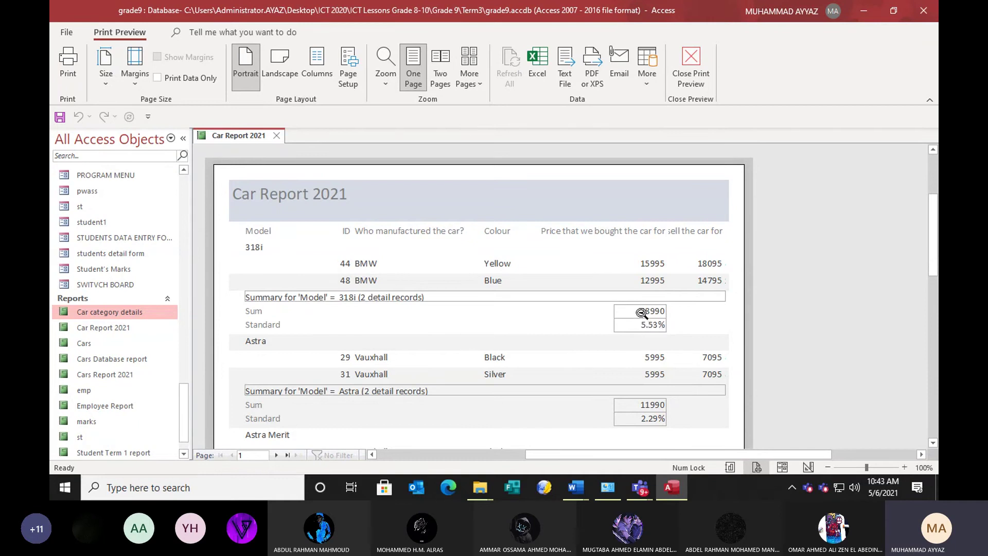
# Examine the per-model sum and percentage summaries on the first and third pages of the Car Report 2021 preview.
pyautogui.scroll(-3, 642, 313)
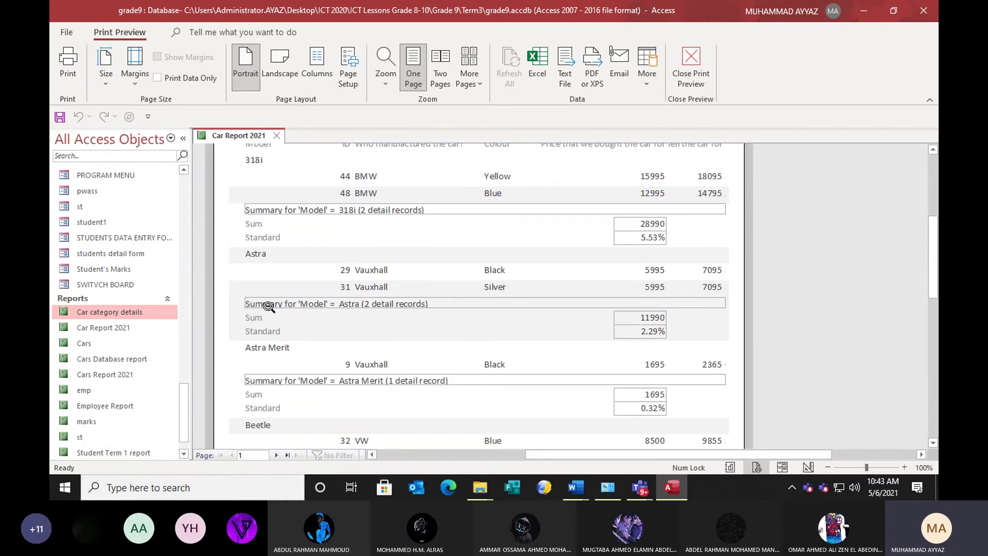
pyautogui.scroll(-3, 278, 309)
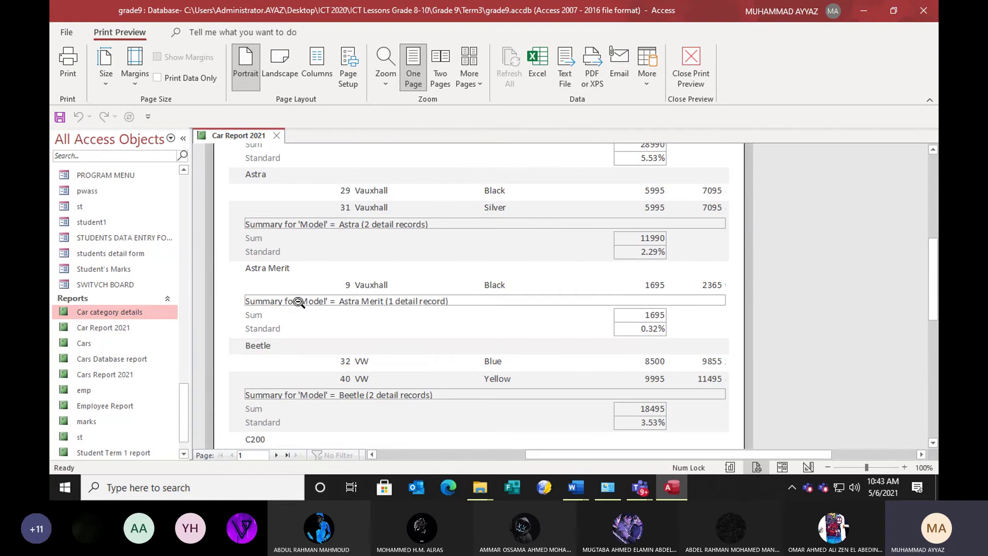
pyautogui.scroll(-2, 299, 302)
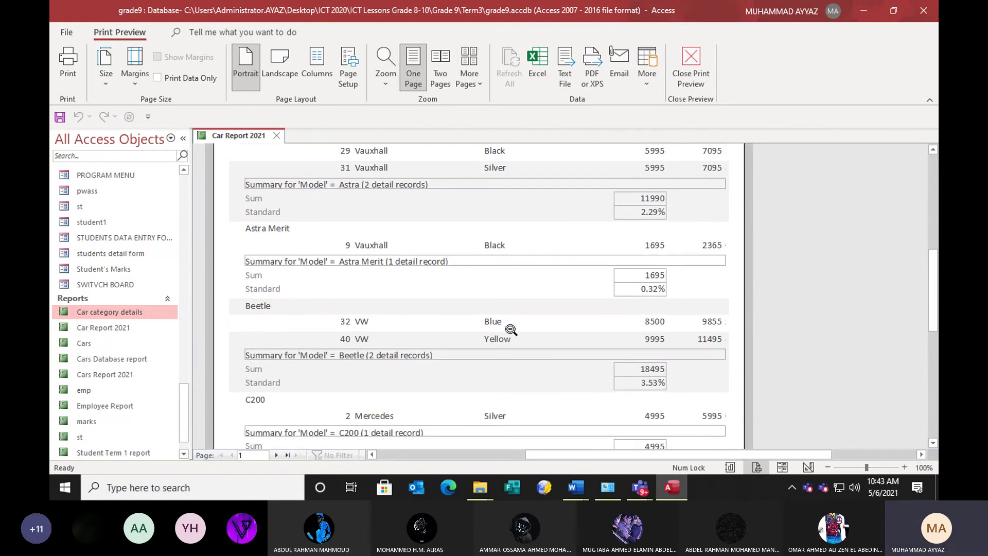
pyautogui.scroll(-8, 342, 394)
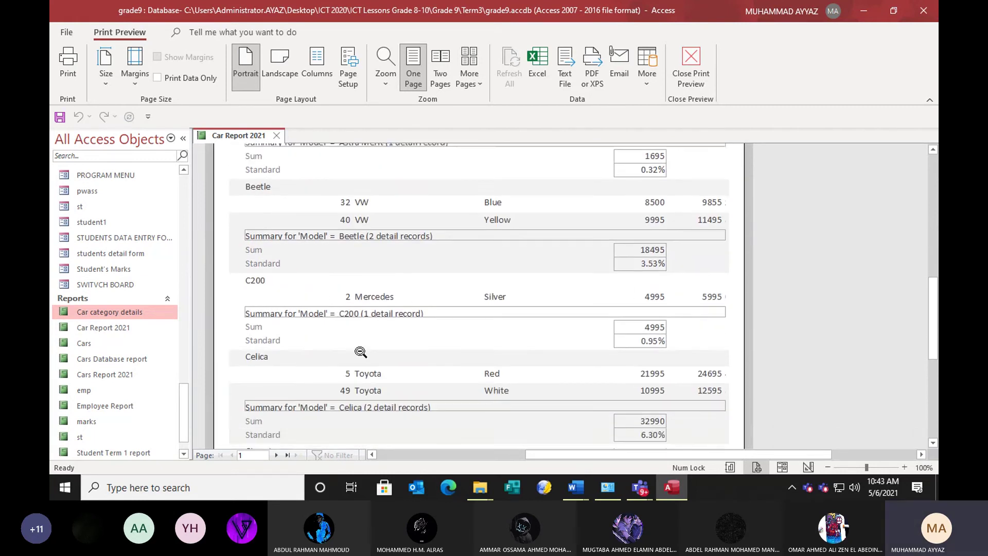
pyautogui.scroll(-3, 250, 353)
pyautogui.scroll(2, 282, 365)
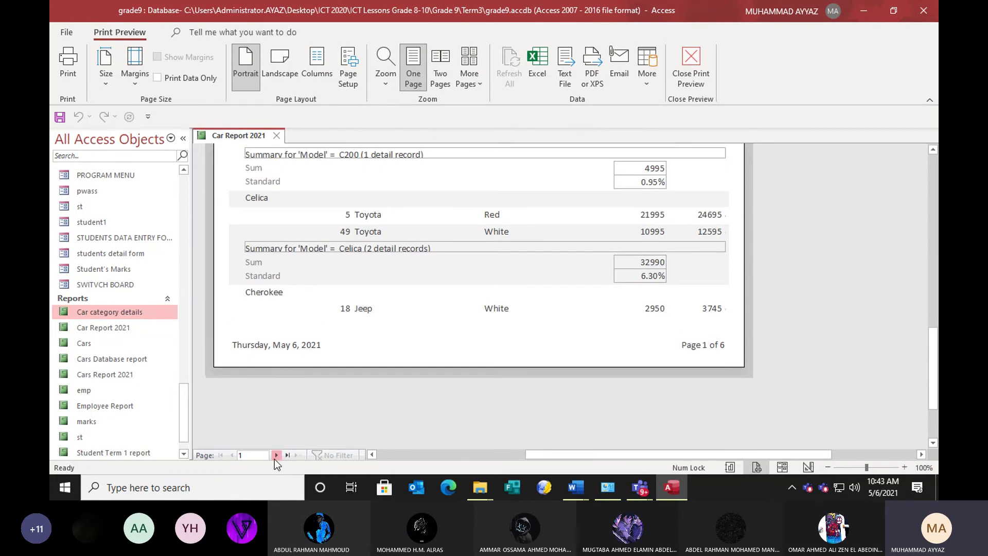
pyautogui.doubleClick(277, 455)
pyautogui.scroll(5, 320, 292)
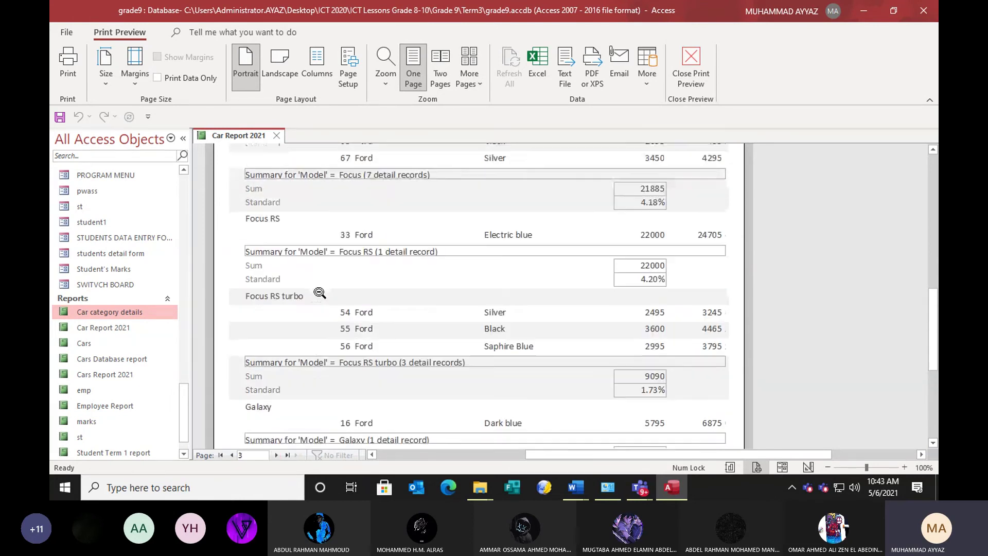
# Review the 318i, Astra, Astra Merit and Beetle groups with their summaries on the first page of Car Report 2021.
pyautogui.scroll(5, 319, 292)
pyautogui.scroll(3, 322, 290)
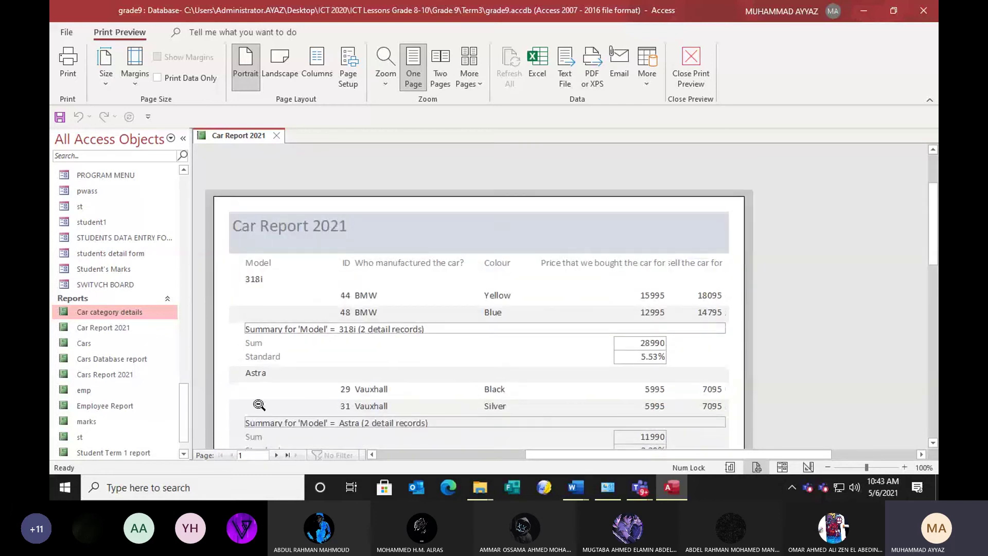
pyautogui.scroll(-2, 381, 286)
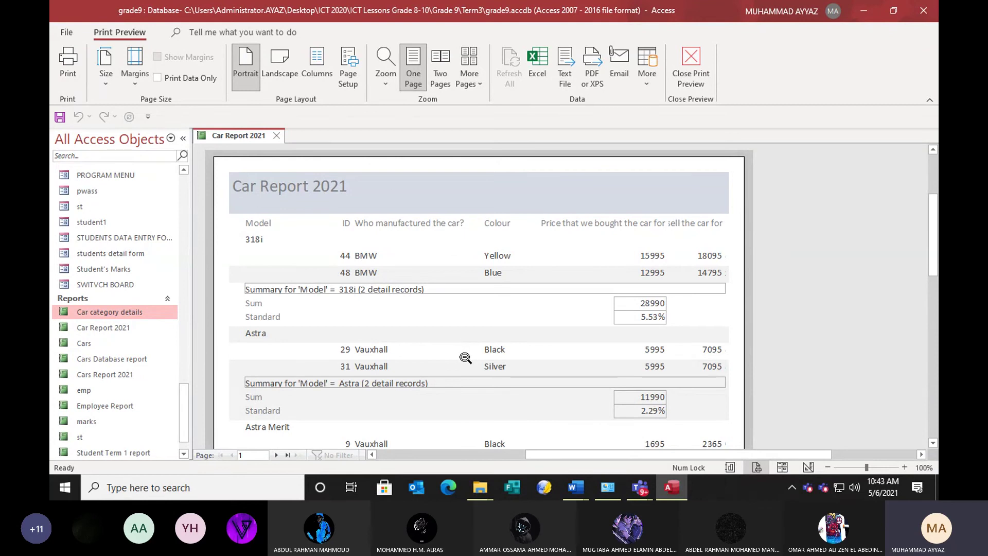
pyautogui.scroll(-2, 417, 290)
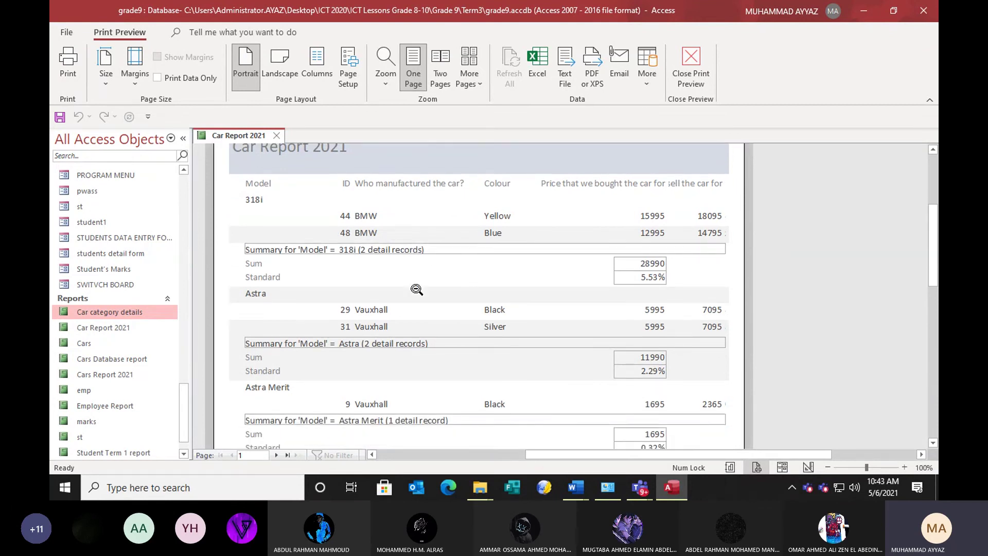
pyautogui.scroll(-8, 417, 290)
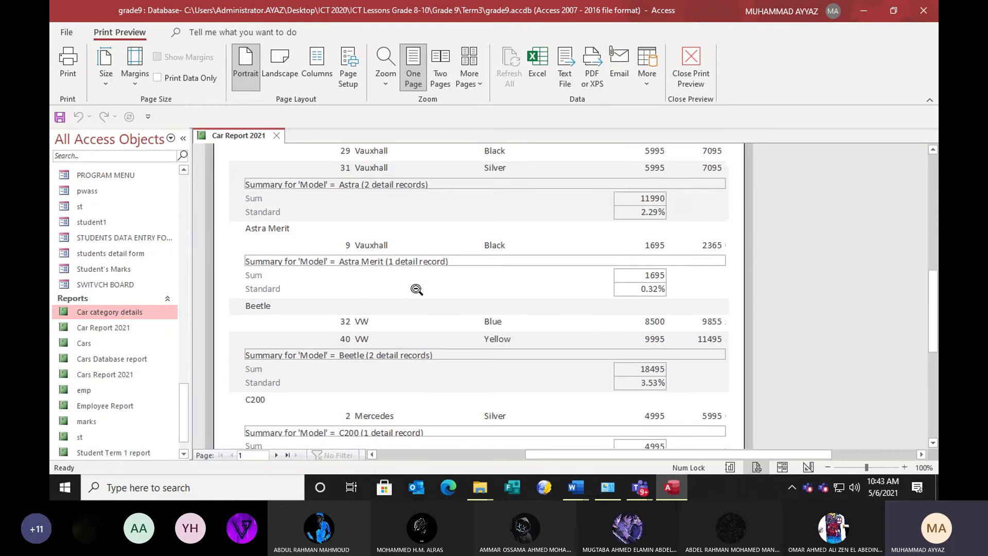
pyautogui.scroll(10, 417, 290)
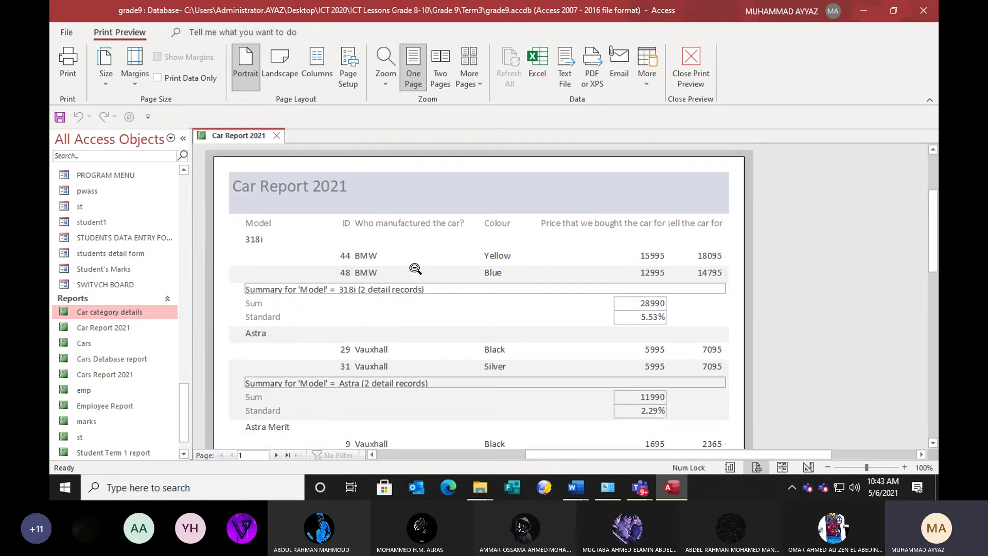
pyautogui.scroll(-1, 416, 269)
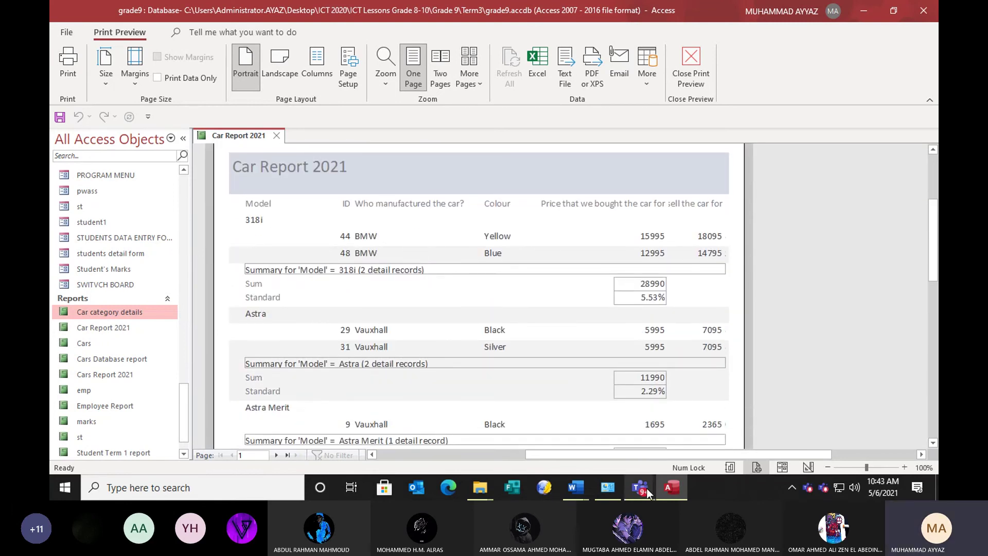
# Check the Teams meeting, switch to ICT todays Topic in Word, and highlight the Group by Query, Popup list in forms and Report footer topics.
pyautogui.moveTo(645, 495)
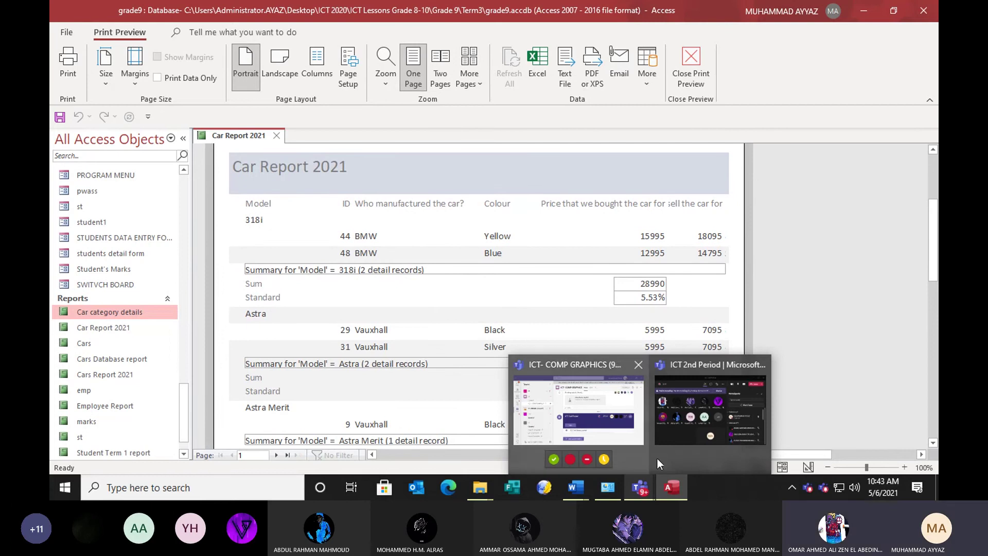
pyautogui.click(696, 354)
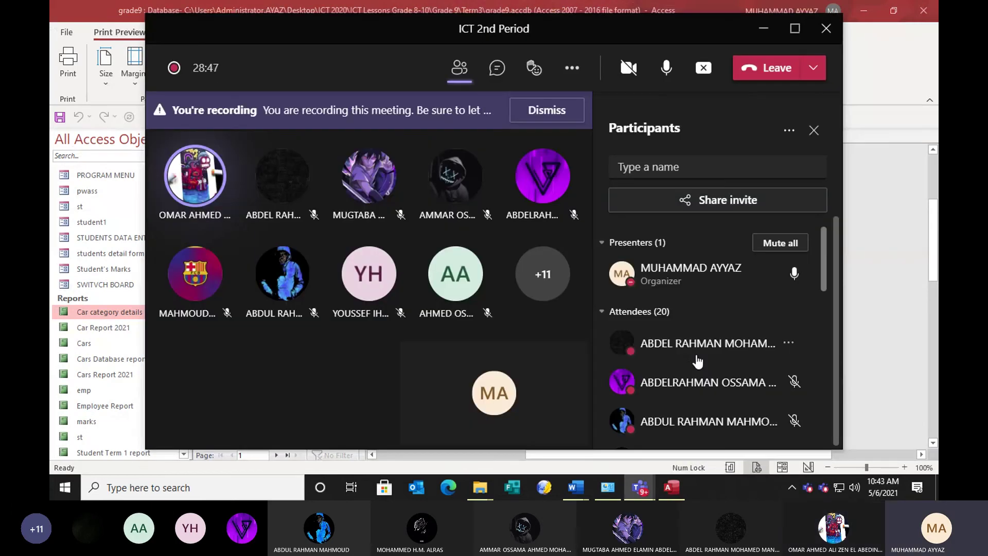
pyautogui.click(585, 488)
pyautogui.click(528, 390)
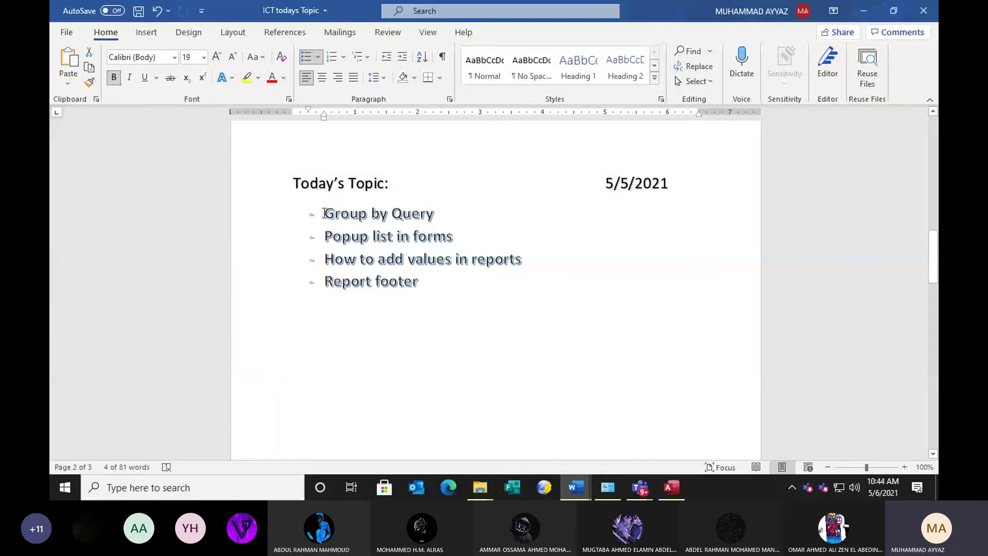
pyautogui.moveTo(323, 213); pyautogui.dragTo(433, 228)
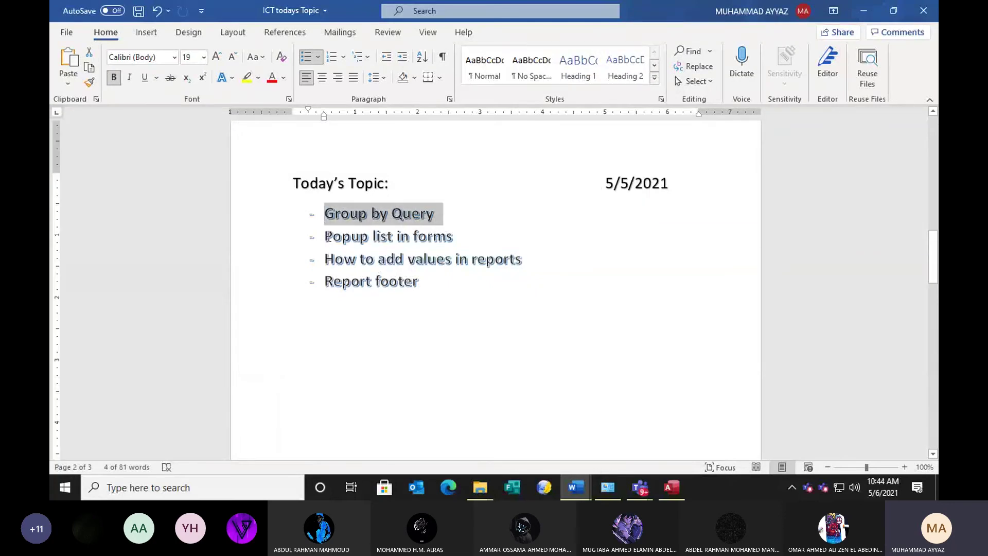
pyautogui.moveTo(324, 237); pyautogui.dragTo(459, 247)
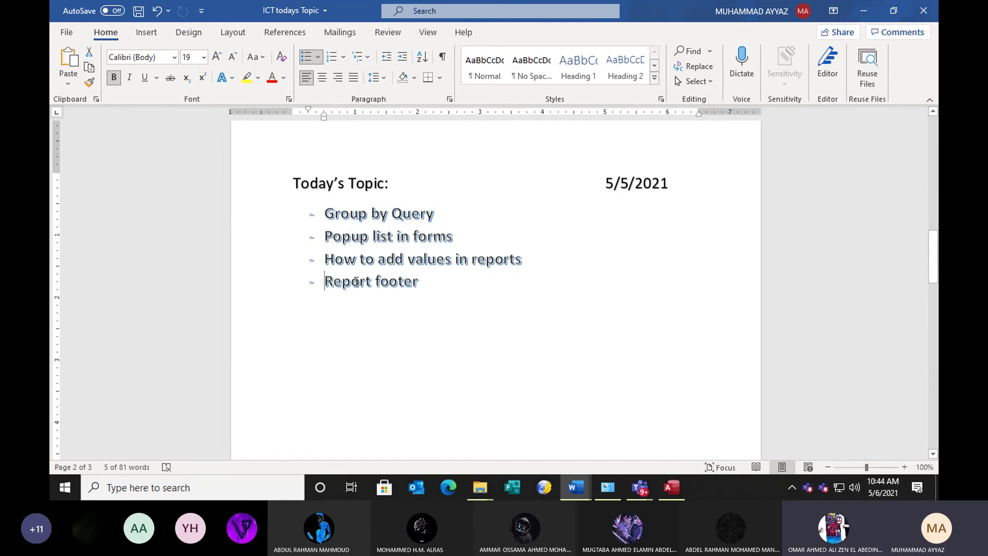
pyautogui.moveTo(327, 281); pyautogui.dragTo(441, 303)
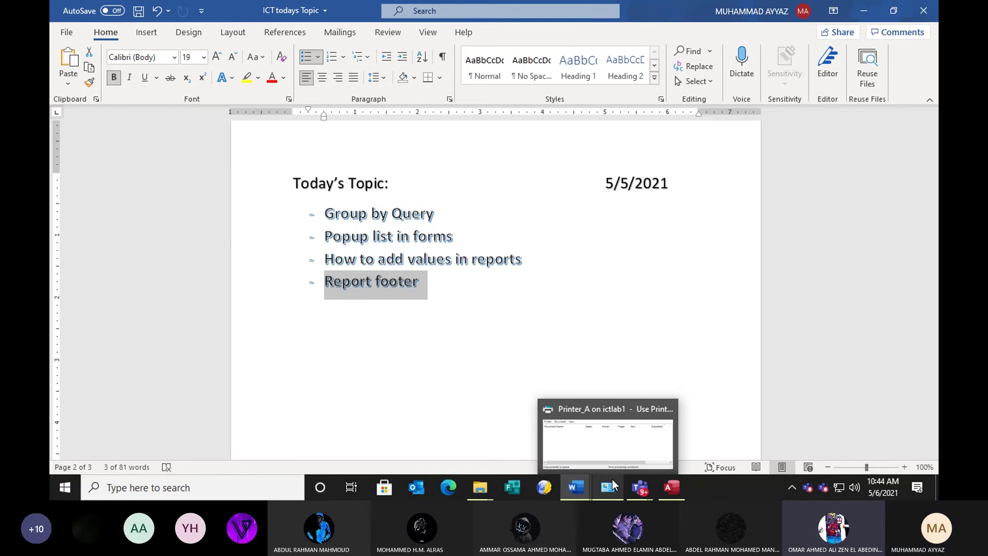
# Switch to the ICT- COMP GRAPHICS channel of team 9B in Teams and show its files down to Databases.rar.
pyautogui.click(640, 488)
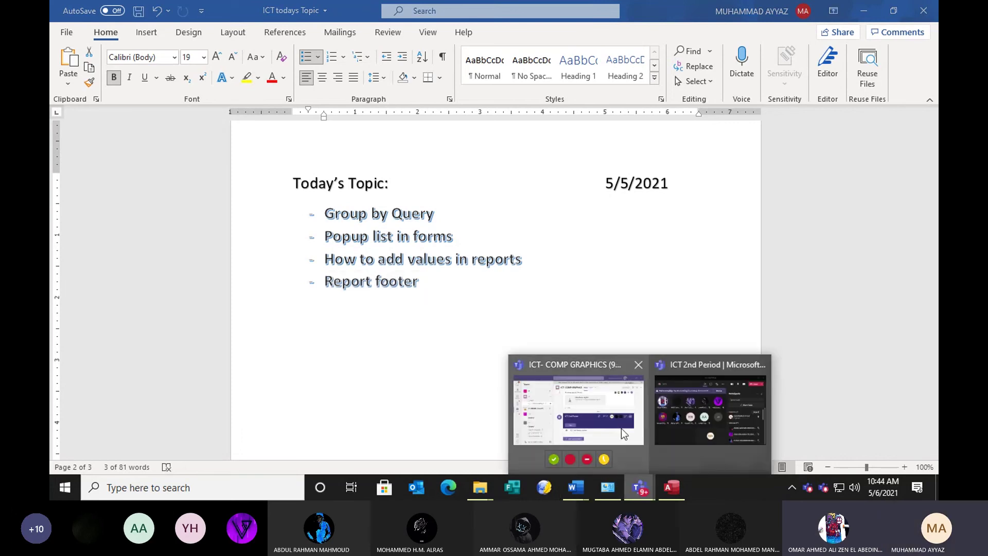
pyautogui.click(593, 365)
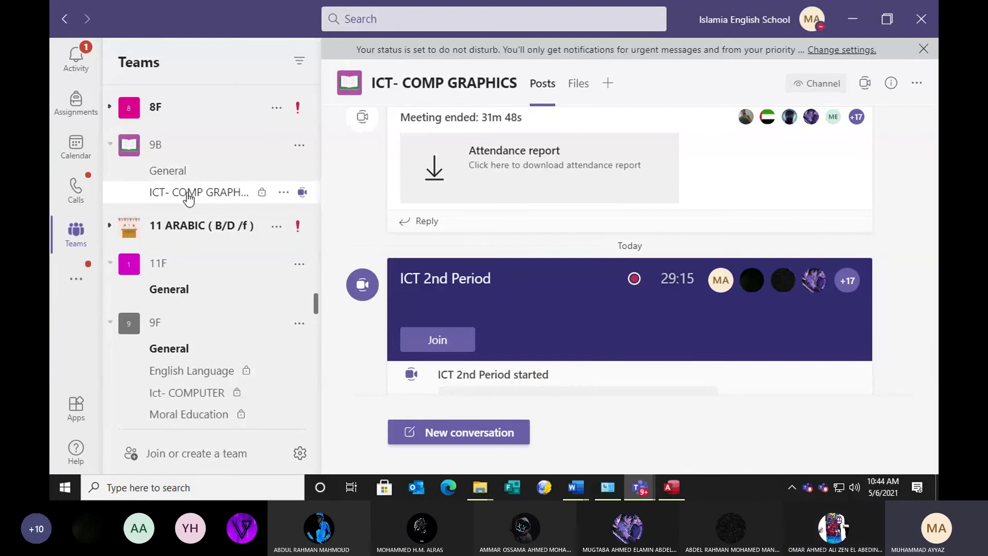
pyautogui.click(577, 87)
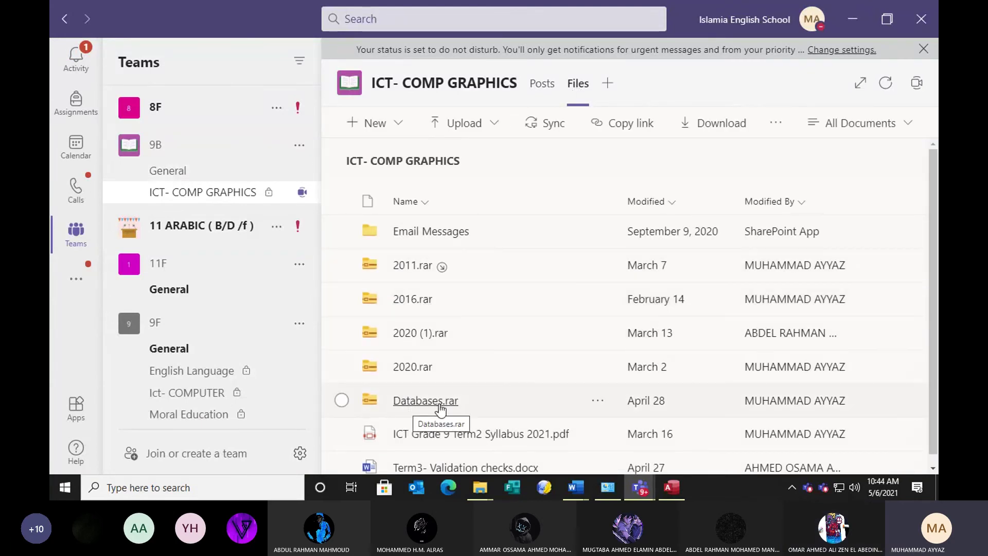
pyautogui.scroll(-1, 428, 401)
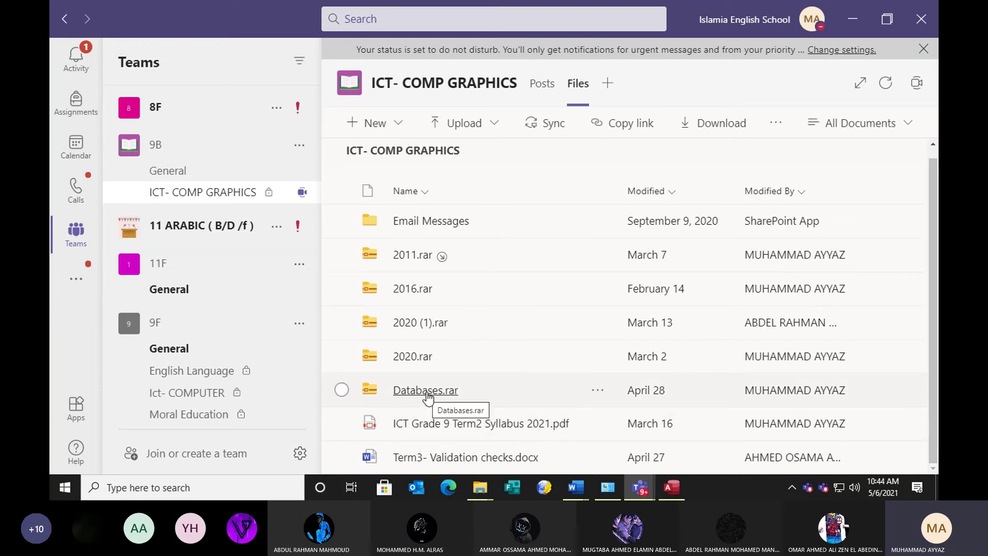
# Return to Access, close the Car Report 2021 print preview and exit the grade9 database.
pyautogui.click(669, 488)
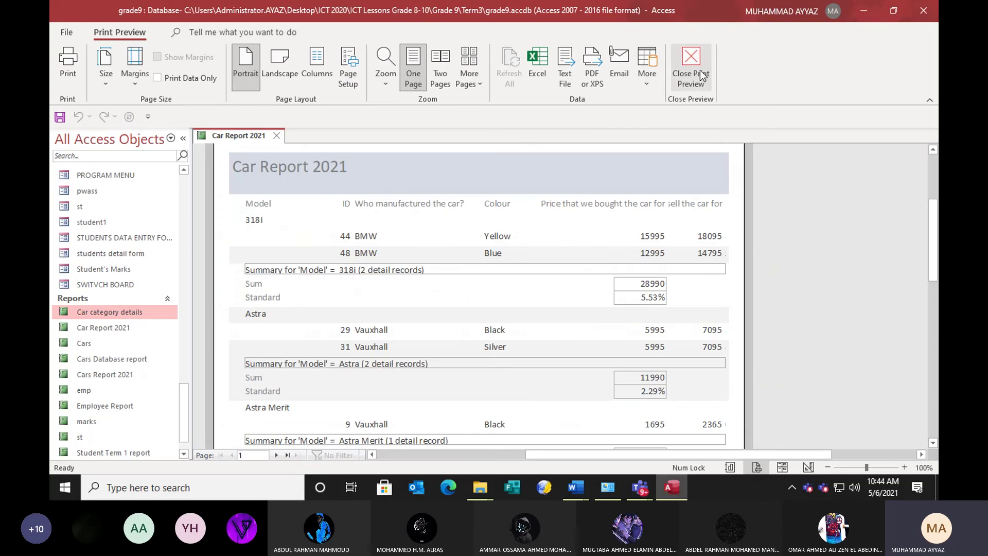
pyautogui.click(697, 69)
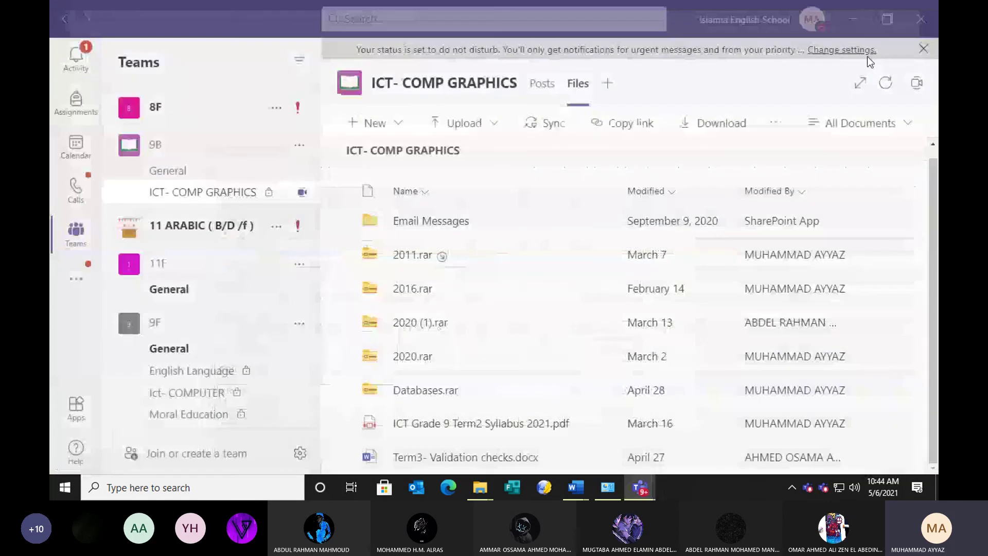
# Upload the grade9 database from the Term3 folder to the files of the ICT- COMP GRAPHICS channel in Teams.
pyautogui.moveTo(640, 488)
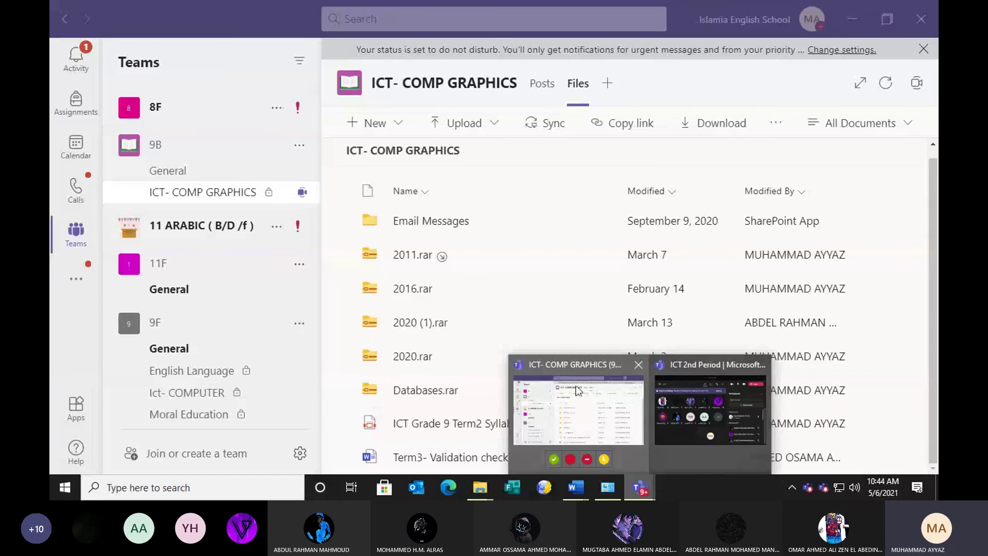
pyautogui.moveTo(660, 366)
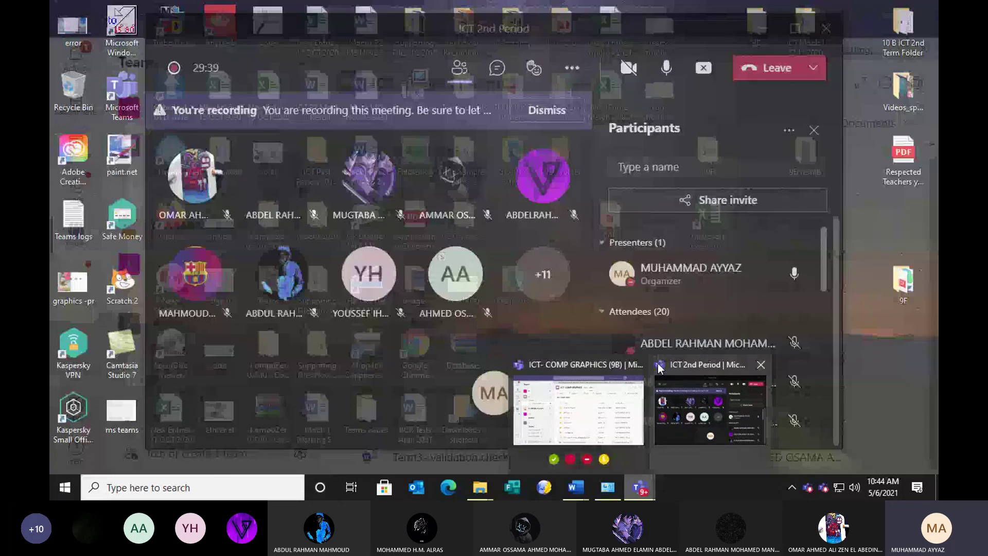
pyautogui.click(626, 366)
pyautogui.click(464, 123)
pyautogui.click(451, 155)
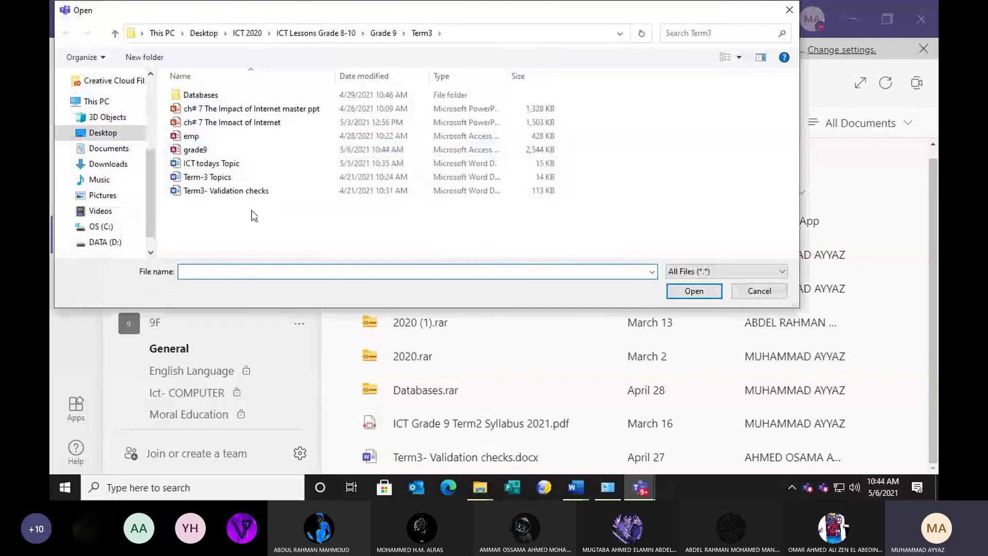
pyautogui.click(195, 150)
pyautogui.click(694, 291)
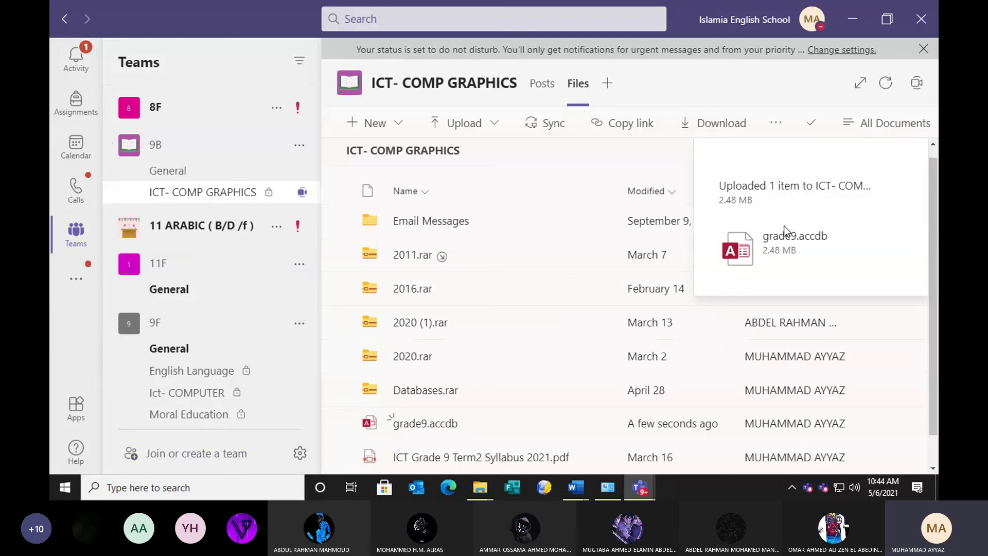
pyautogui.scroll(-1, 545, 352)
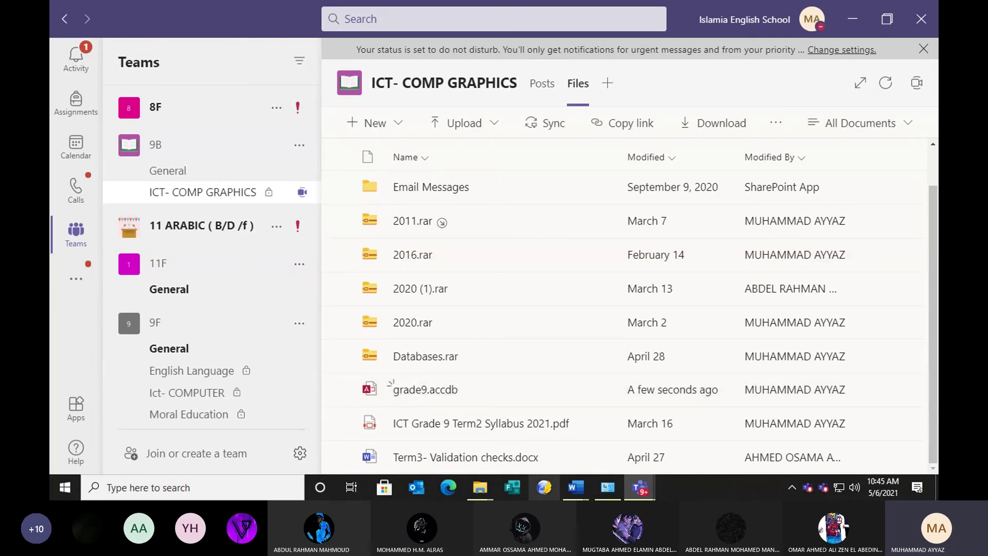
# Switch to the ICT todays Topic document in Word and highlight the How to add values in reports topic.
pyautogui.moveTo(576, 487)
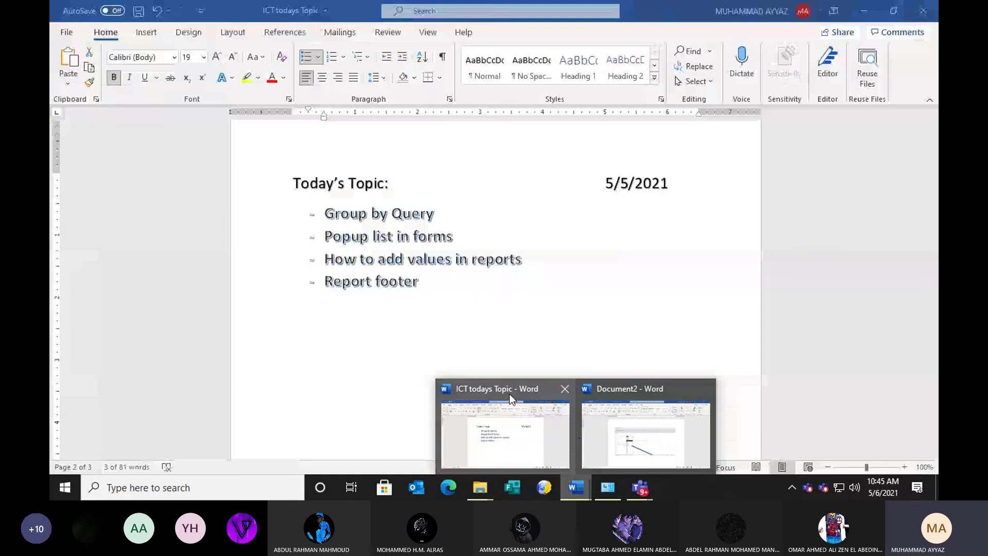
pyautogui.click(505, 426)
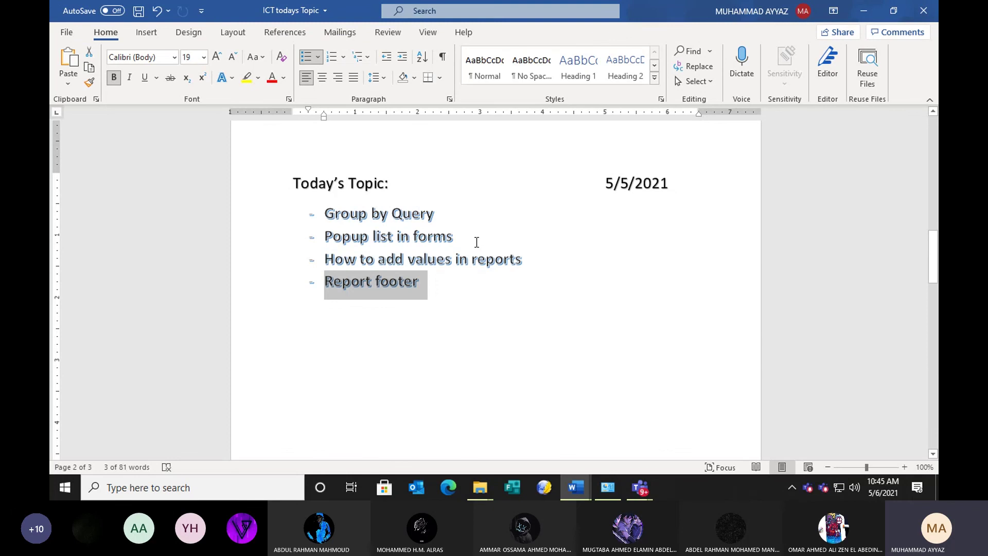
pyautogui.moveTo(326, 263); pyautogui.dragTo(532, 263)
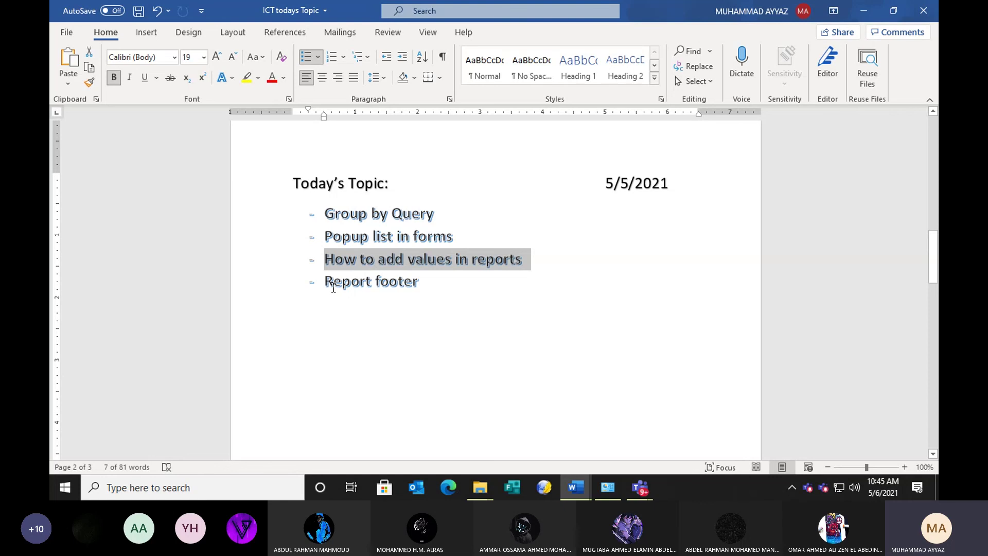
# Return to the ICT- COMP GRAPHICS channel files in Teams and bring up the ICT 2nd Period meeting window.
pyautogui.click(641, 488)
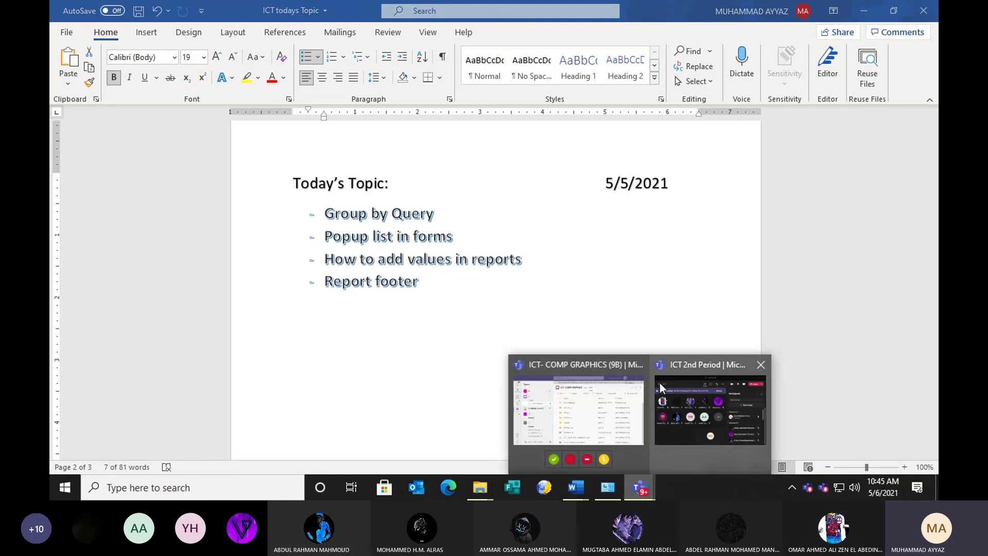
pyautogui.click(579, 406)
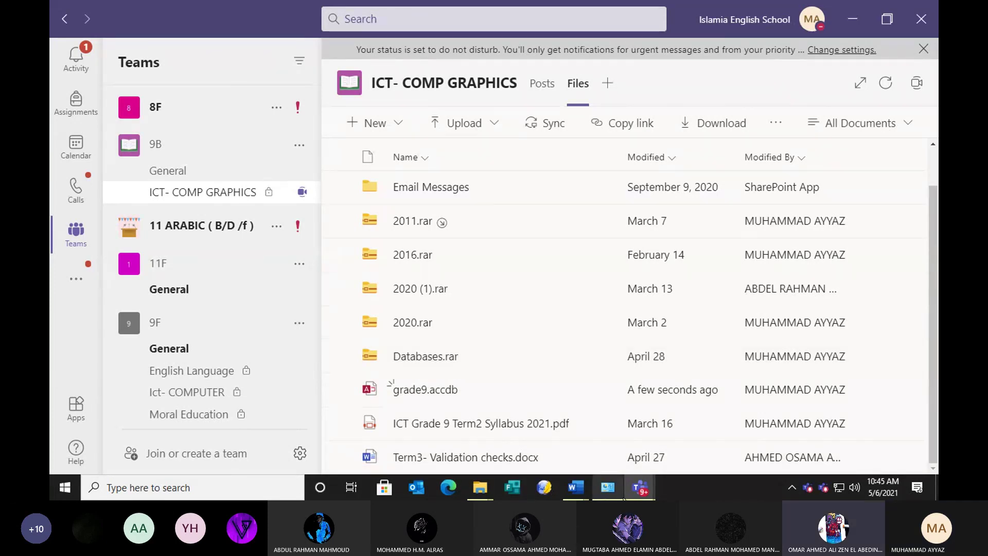
pyautogui.moveTo(626, 498)
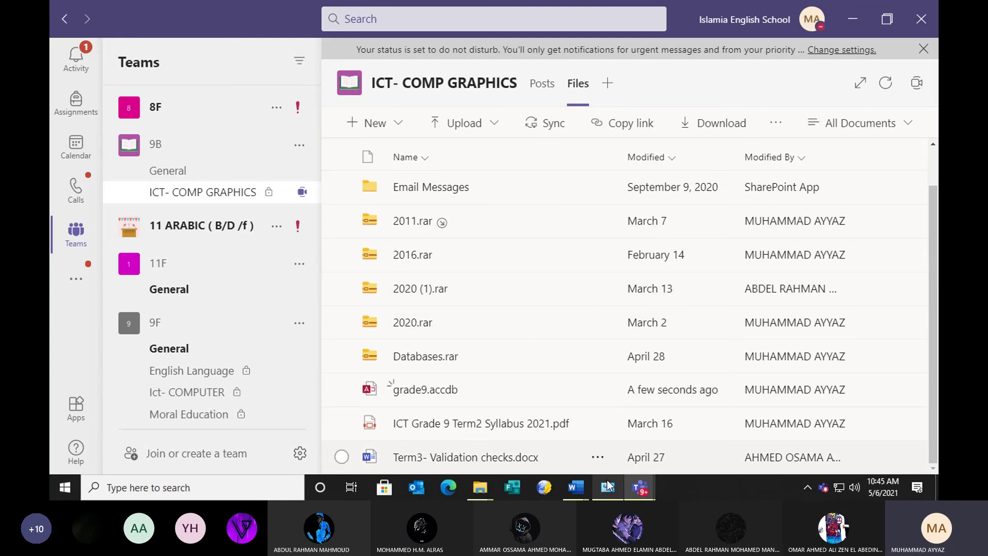
pyautogui.moveTo(598, 477)
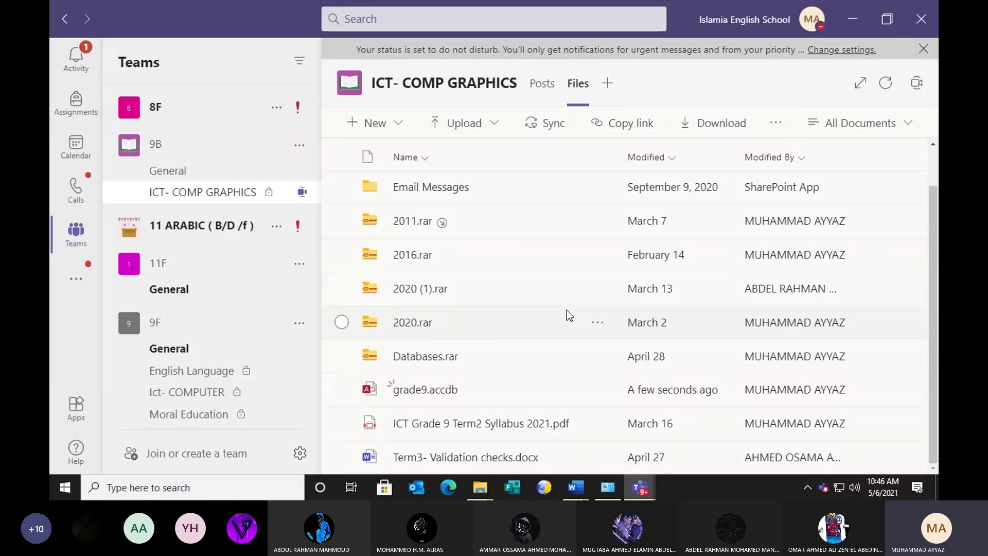
pyautogui.click(640, 487)
pyautogui.click(672, 364)
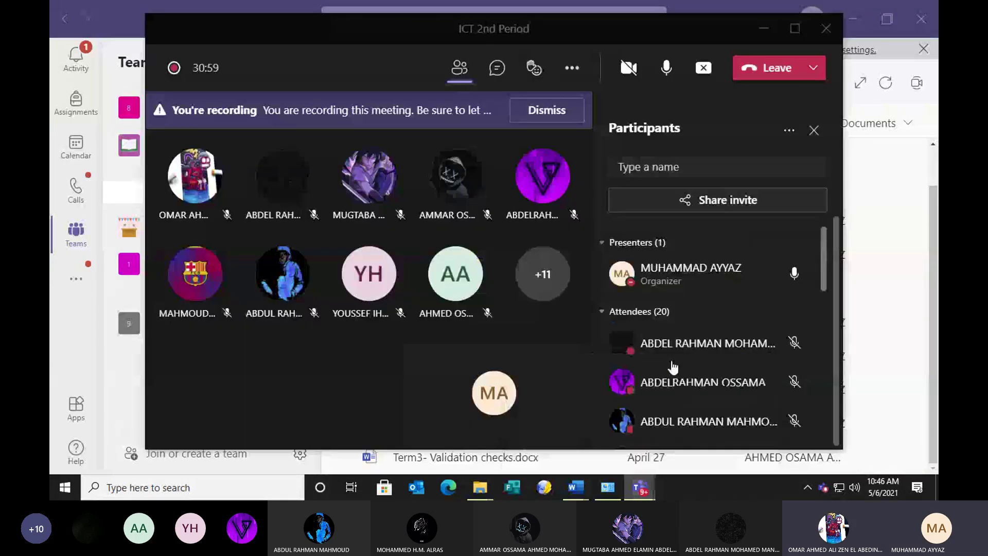